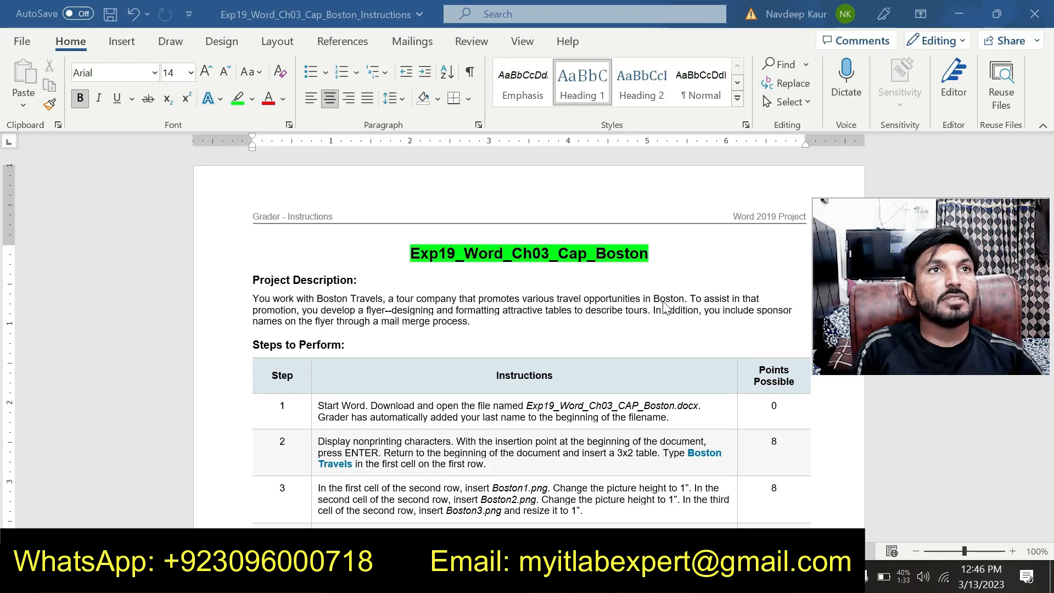
Highlight the file name Exp19_Word_Ch03_CAP_Boston in the step 1 instructions in green.
left_click(668, 257)
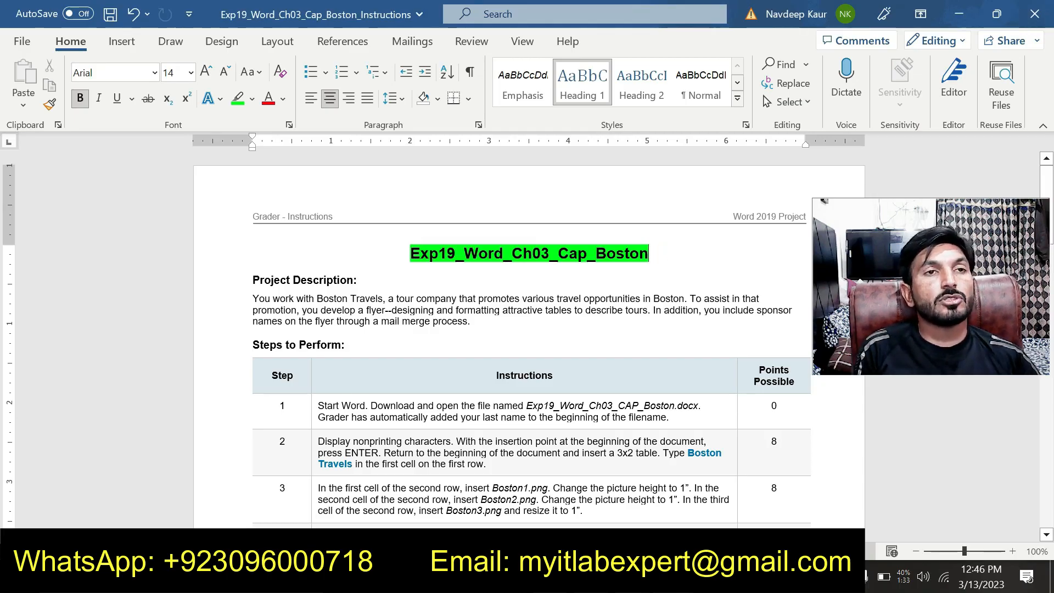
key("ctrl+z")
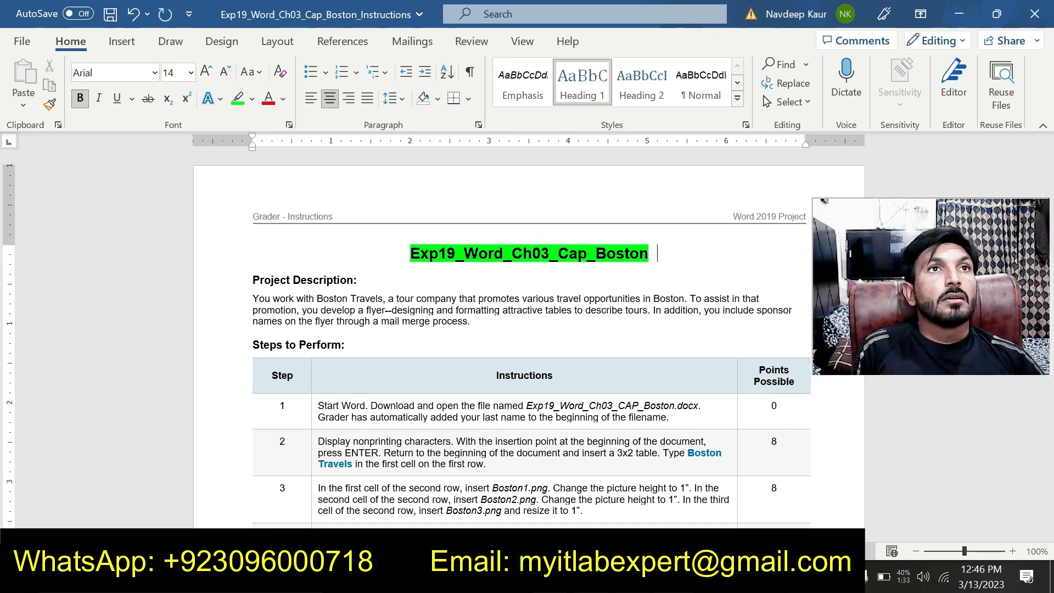
scroll(529, 340, "down", 1)
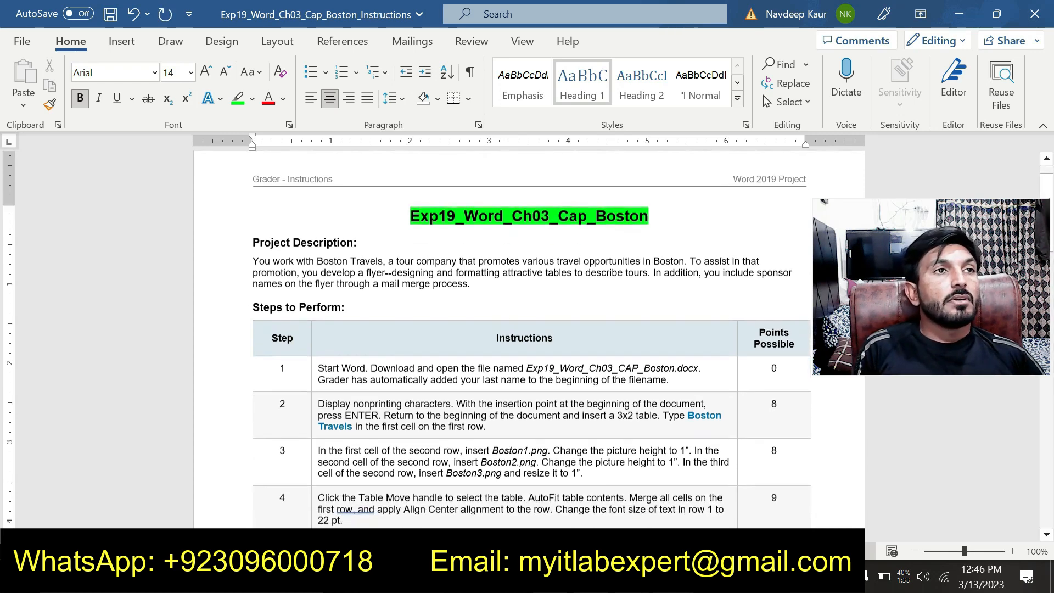
scroll(529, 340, "down", 1)
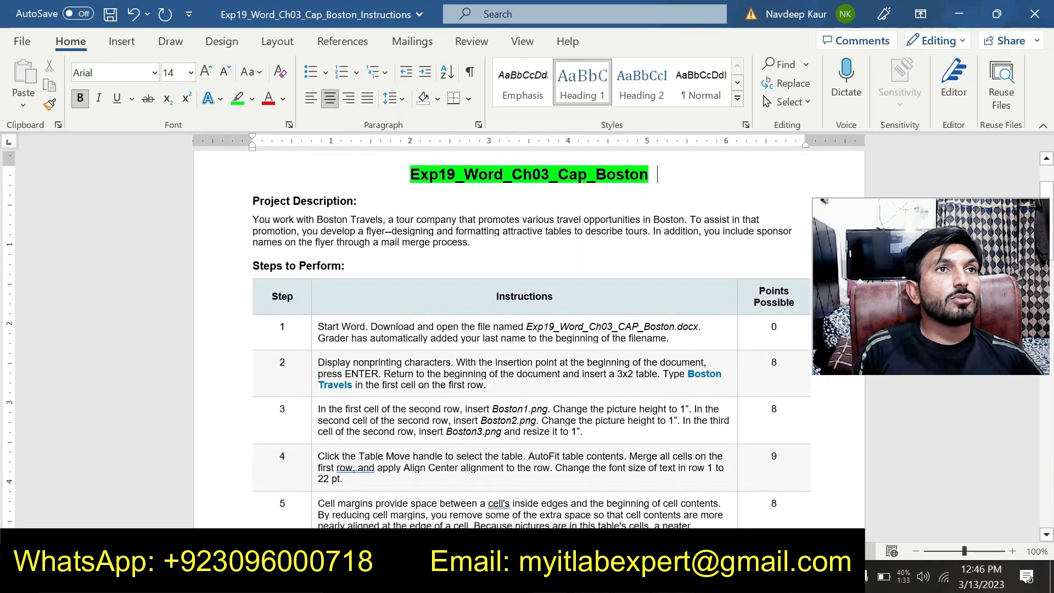
left_click_drag(524, 324, 673, 329)
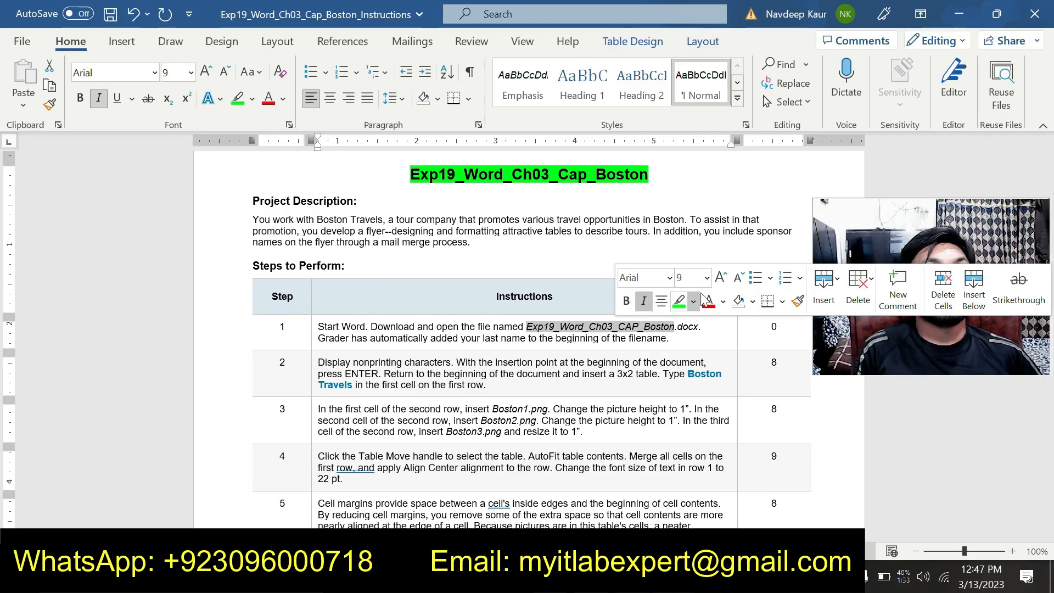
left_click(679, 300)
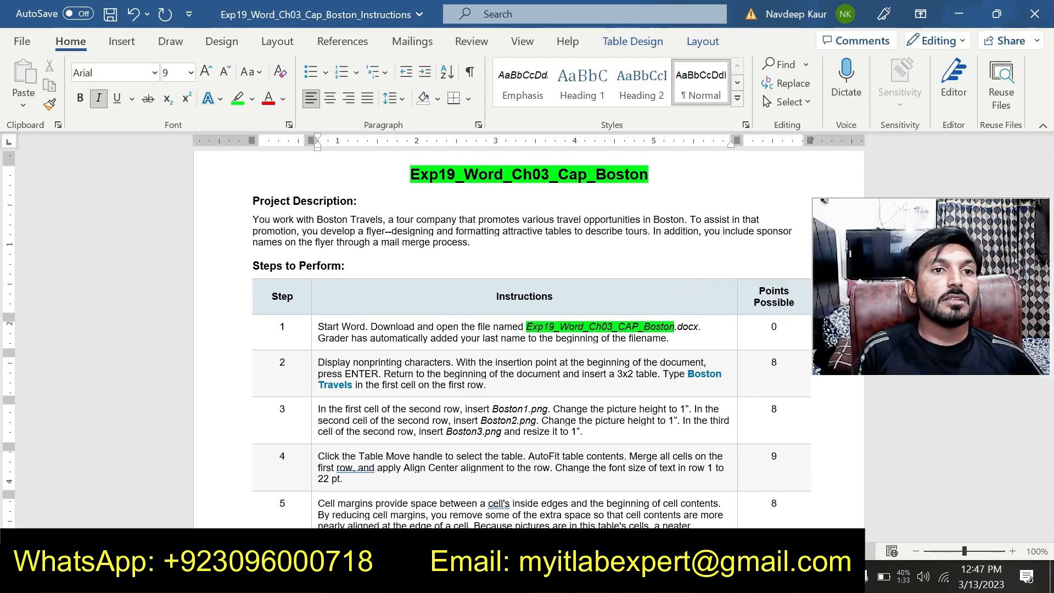
View the Exp19_Word_Ch03_CAP_Boston document and return to the instructions document.
mouse_move(673, 579)
left_click(620, 525)
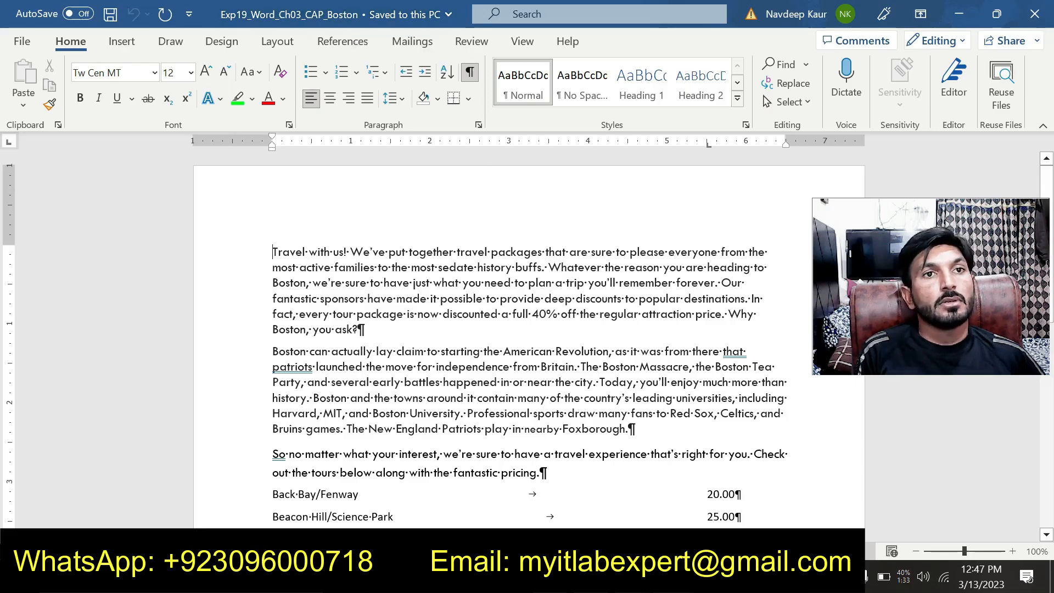
left_click(705, 515)
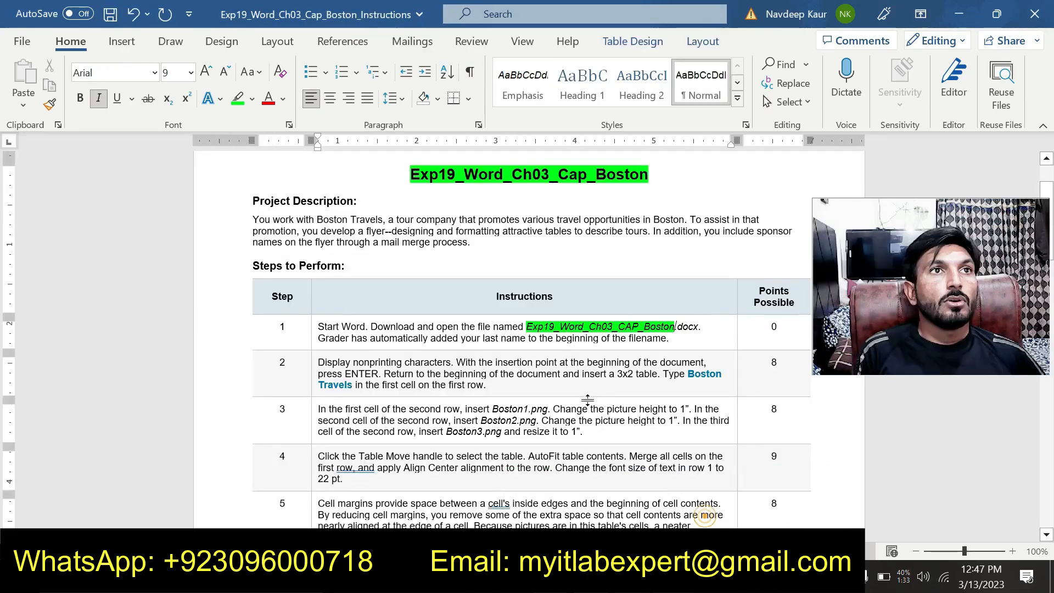
scroll(245, 271, "down", 1)
scroll(245, 271, "up", 1)
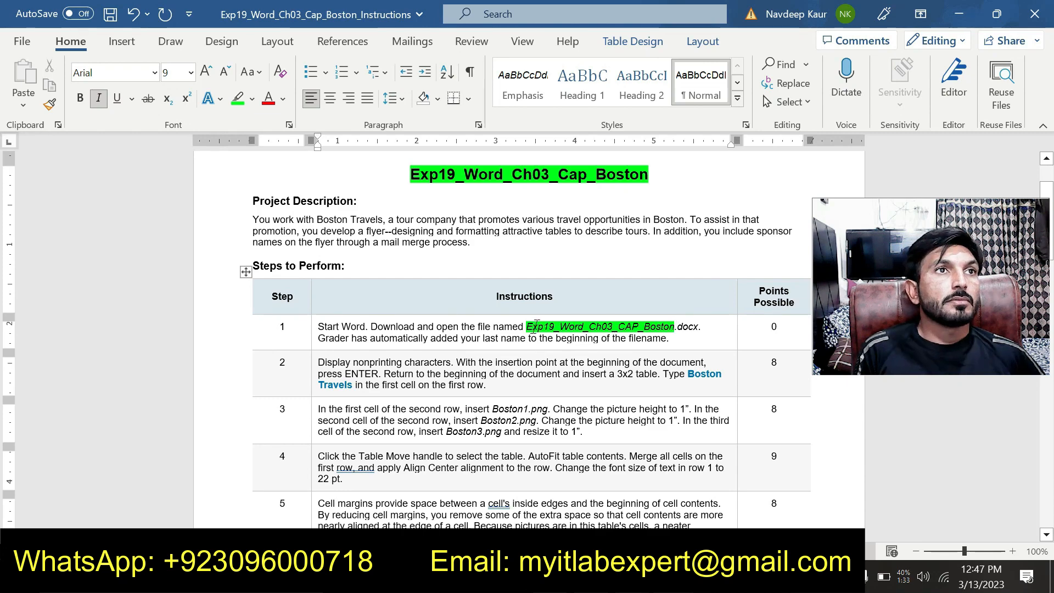
Remove the highlight from the file name in step 1 and highlight the whole step 2 instruction in green.
left_click_drag(526, 327, 670, 336)
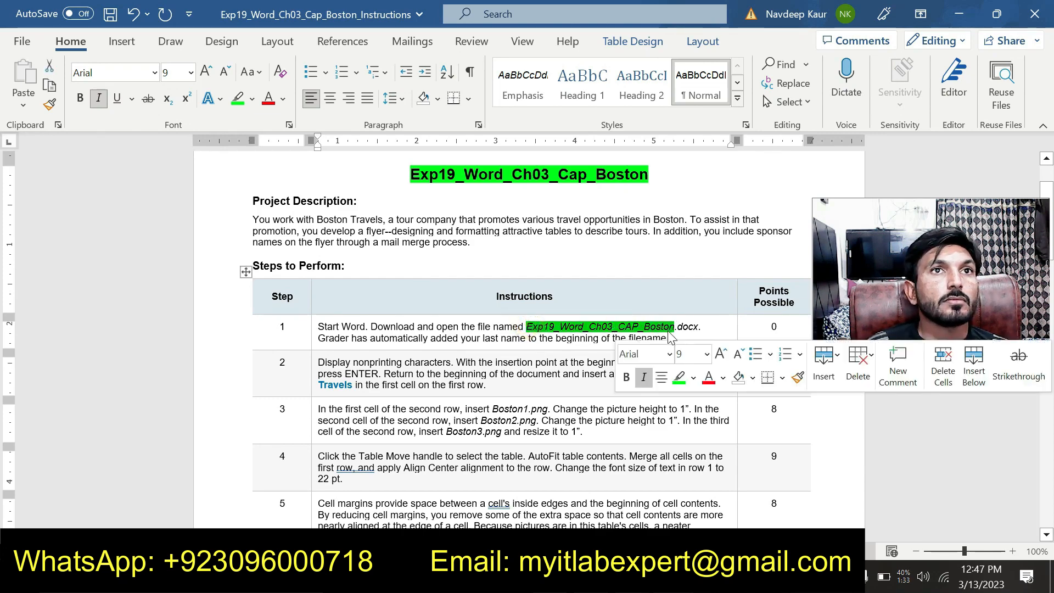
left_click(679, 375)
left_click_drag(318, 362, 588, 397)
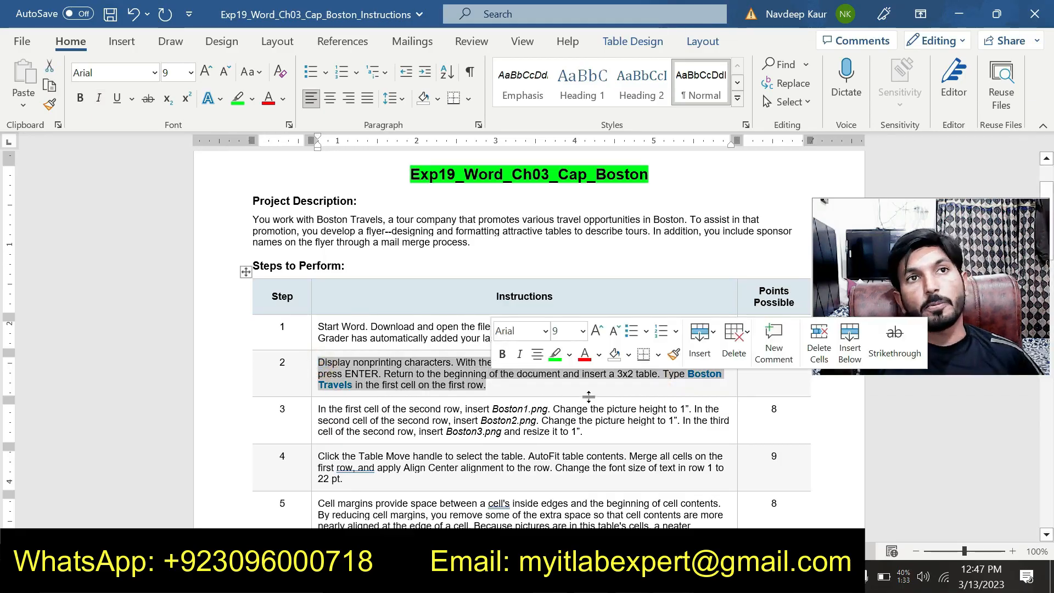
left_click(554, 356)
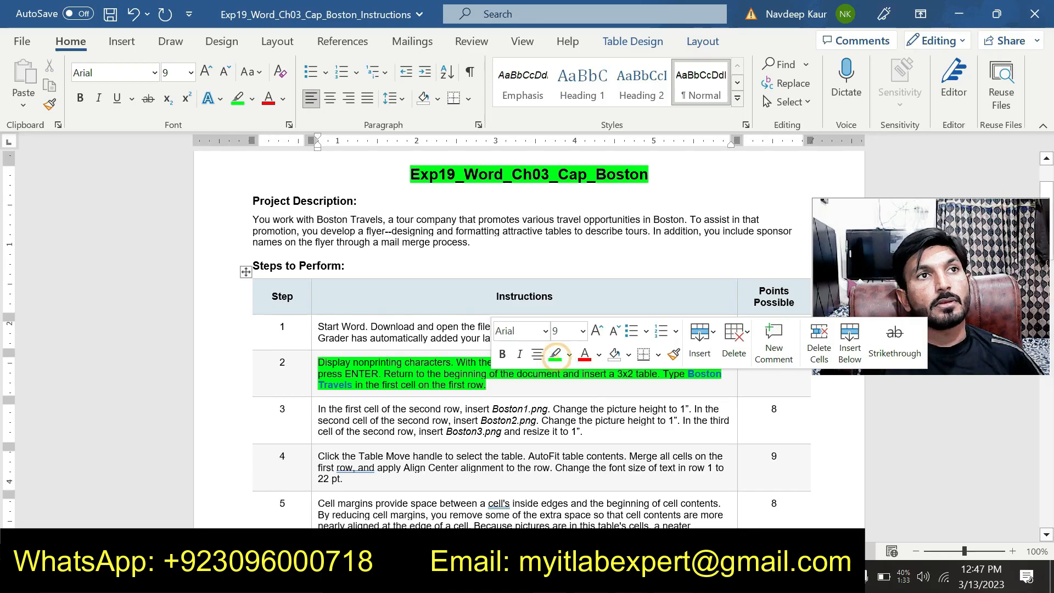
left_click(569, 388)
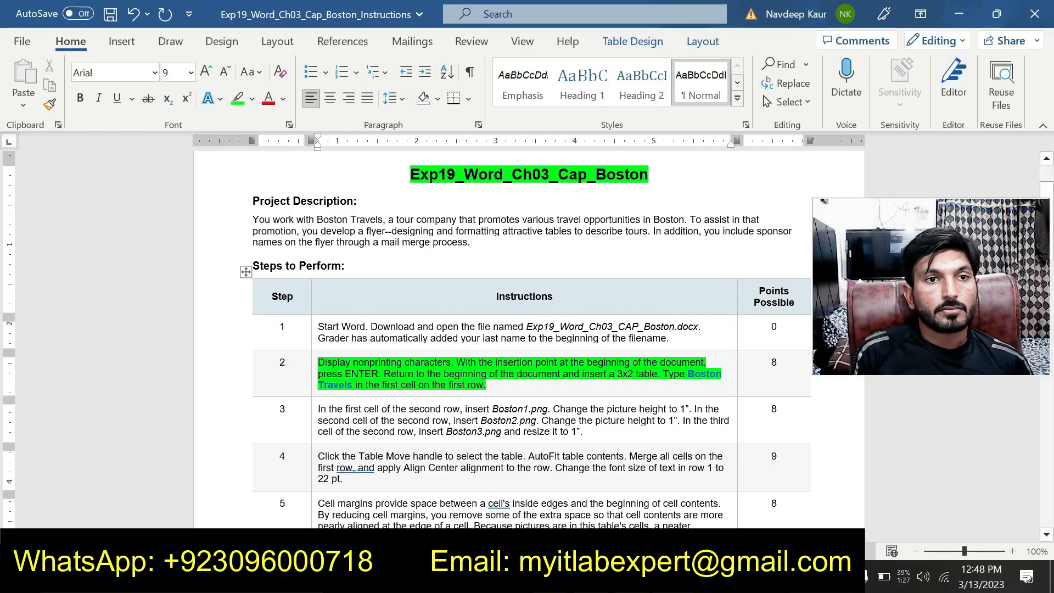
Switch to the Exp19_Word_Ch03_CAP_Boston document and insert an empty paragraph at its very beginning.
left_click(620, 516)
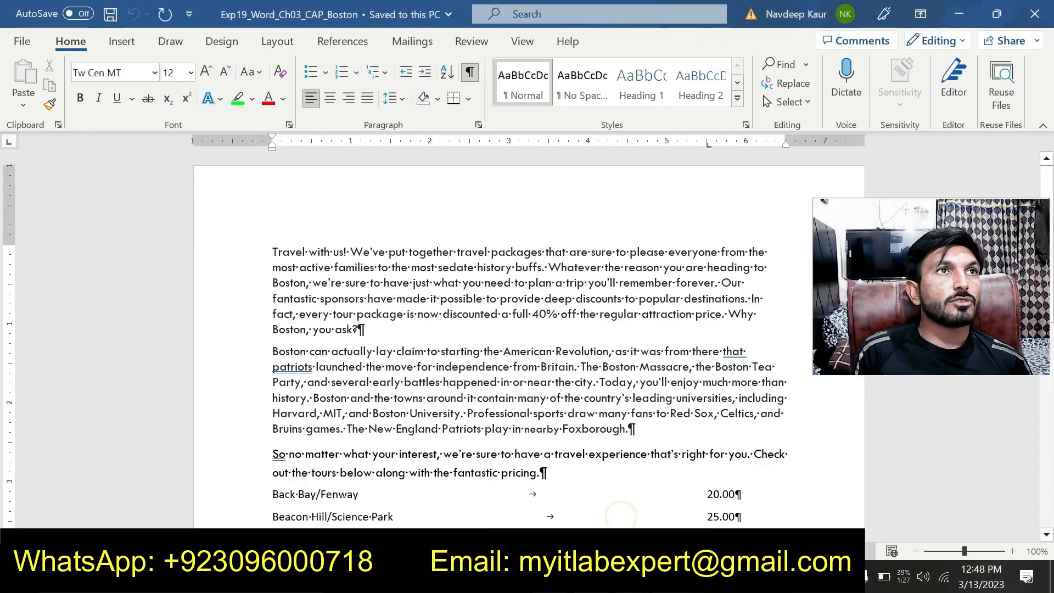
left_click(272, 250)
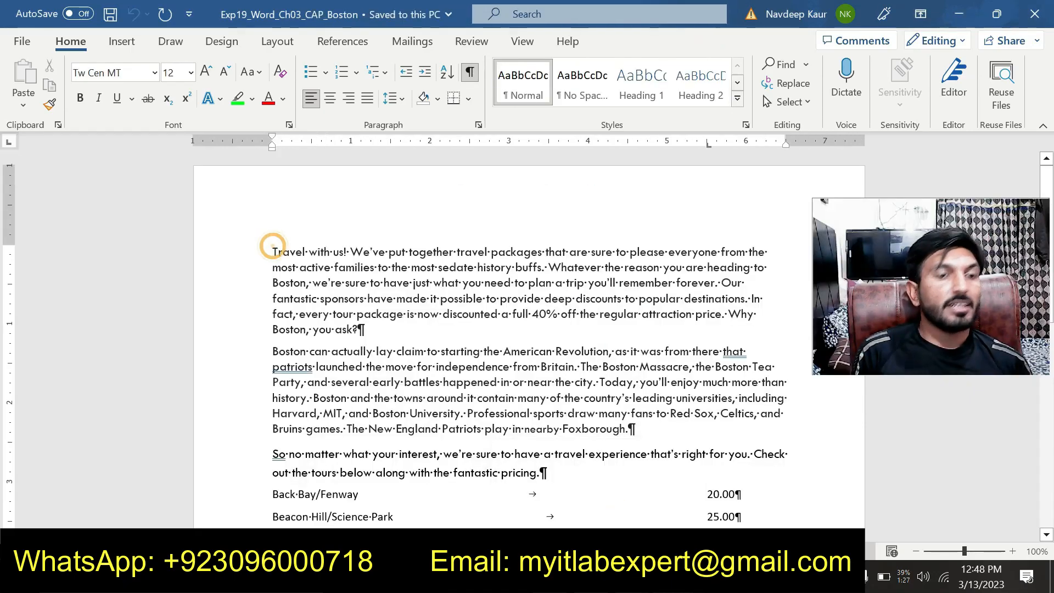
key("Return")
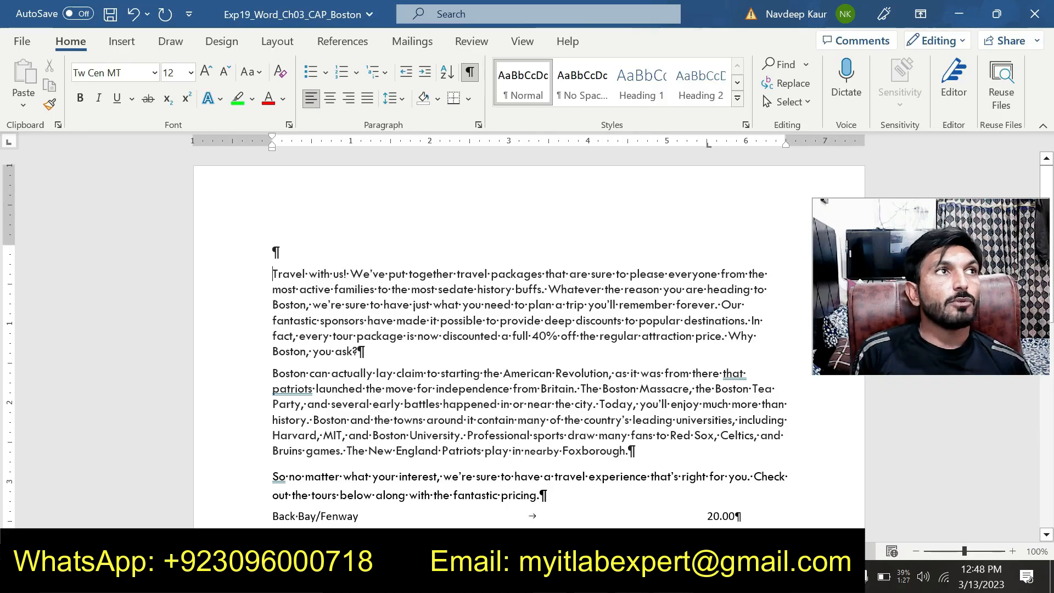
Insert a table with 3 columns and 2 rows in the empty paragraph at the beginning of the document.
left_click(273, 252)
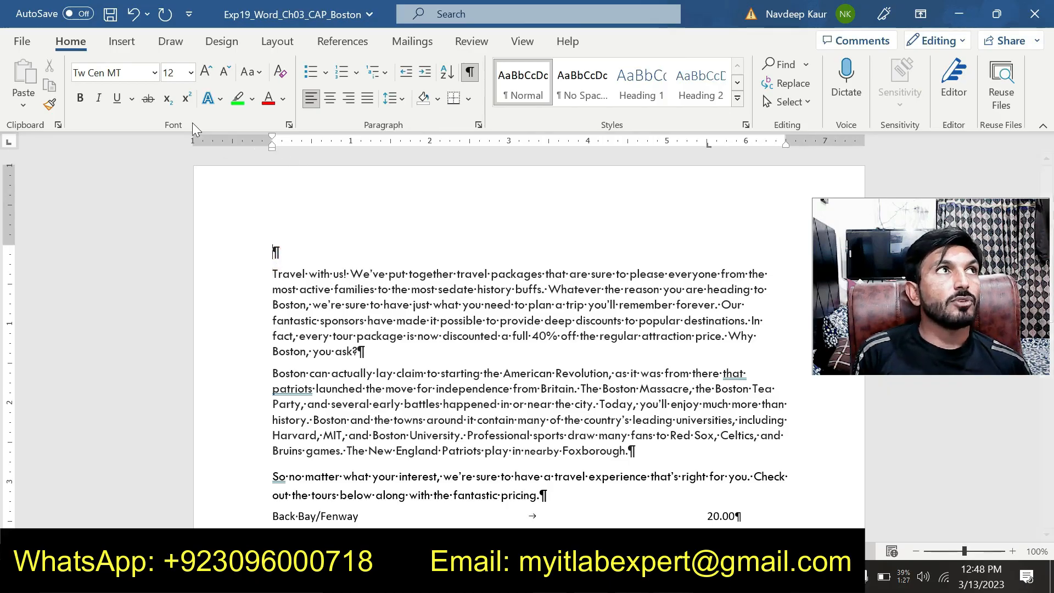
left_click(122, 41)
left_click(118, 105)
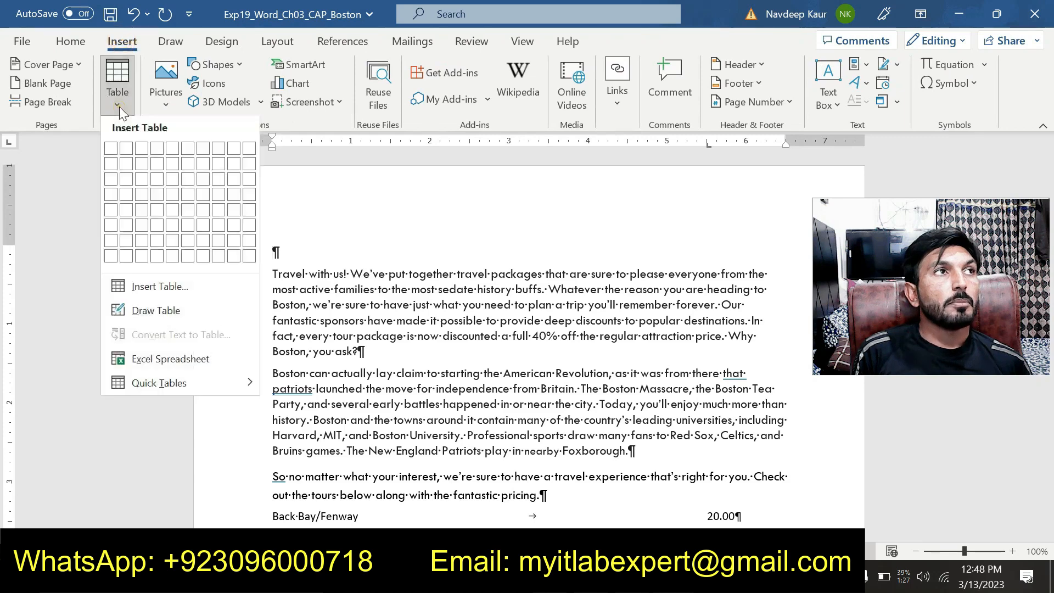
left_click(171, 290)
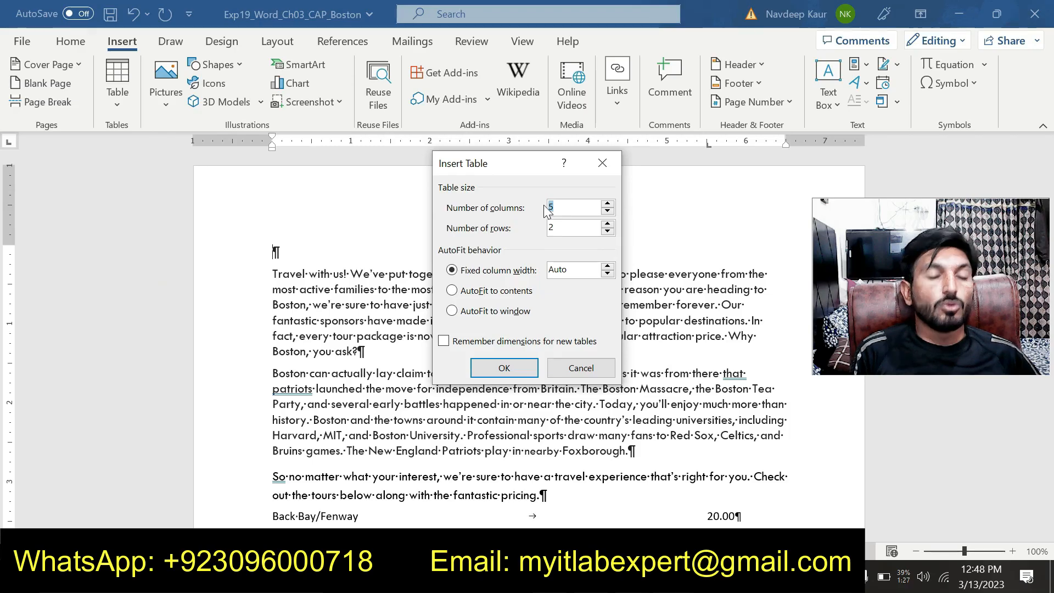
type("3")
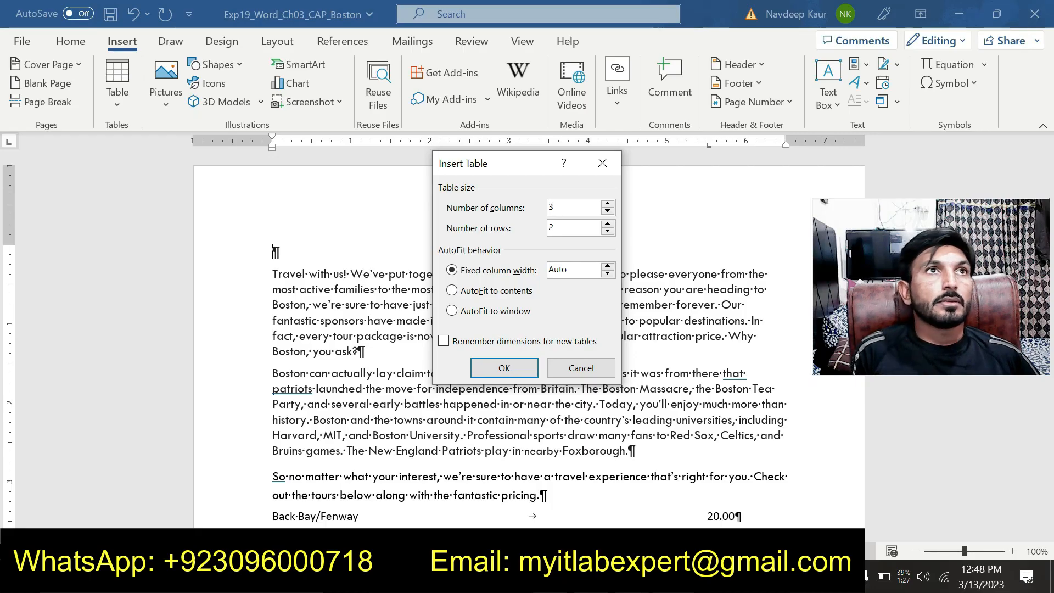
left_click(509, 369)
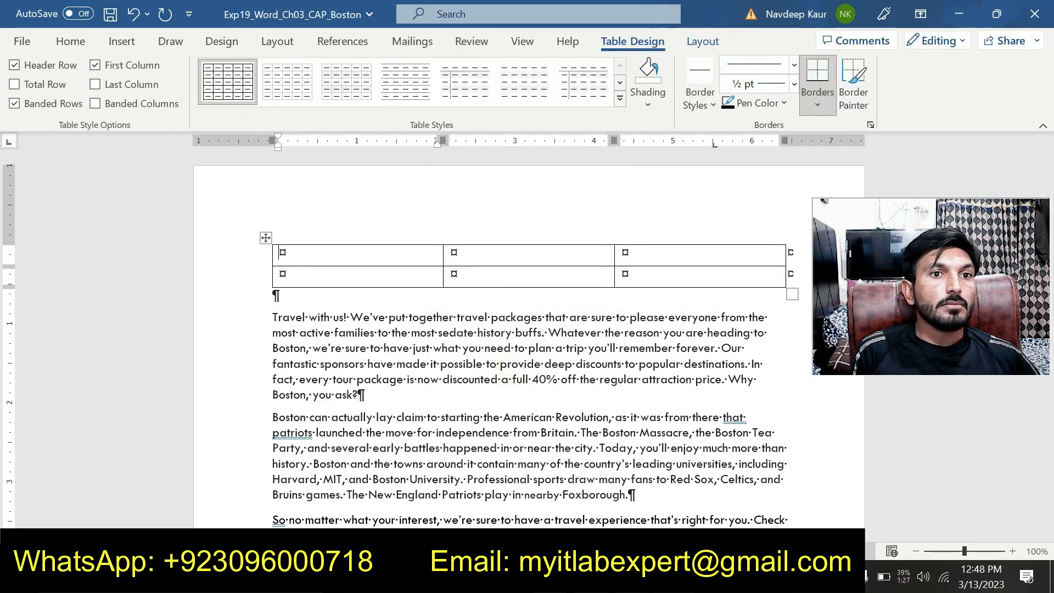
Copy "Boston Travels" from step 2 of the instructions into the table's first cell, pasting it without the source formatting.
left_click(673, 579)
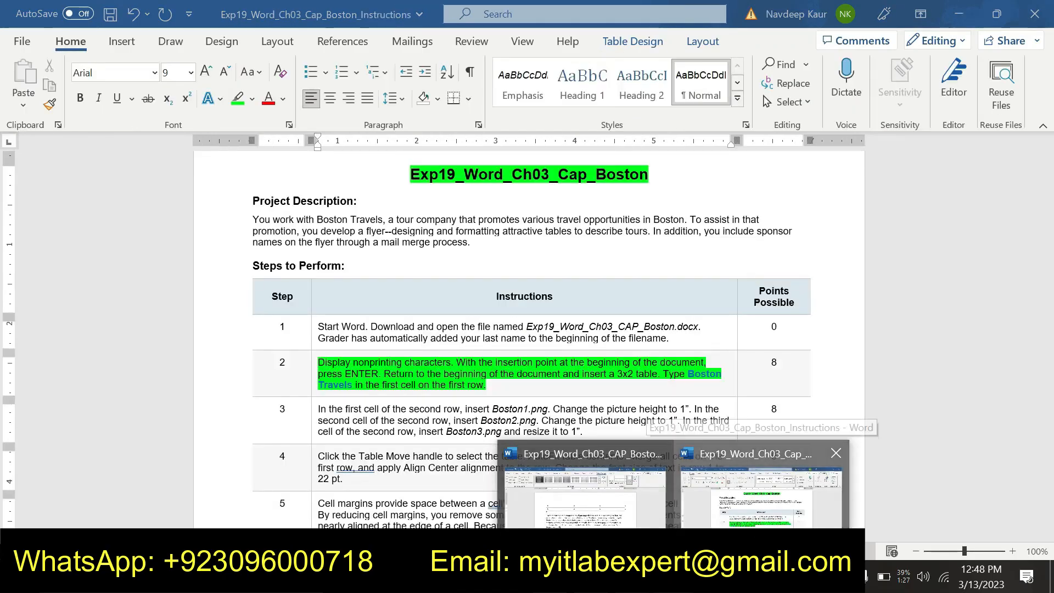
left_click(761, 541)
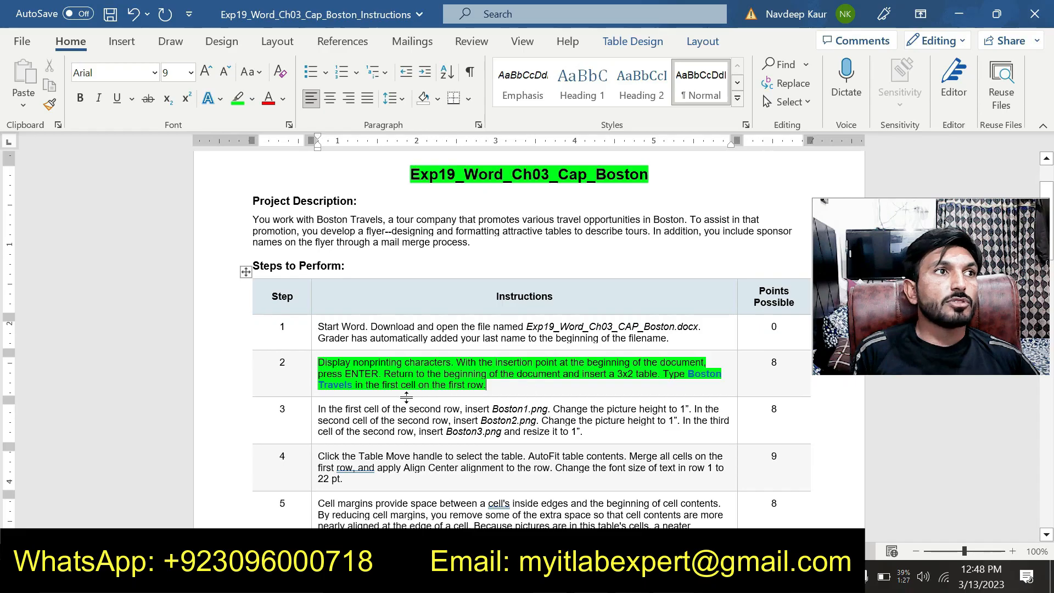
left_click_drag(686, 373, 353, 384)
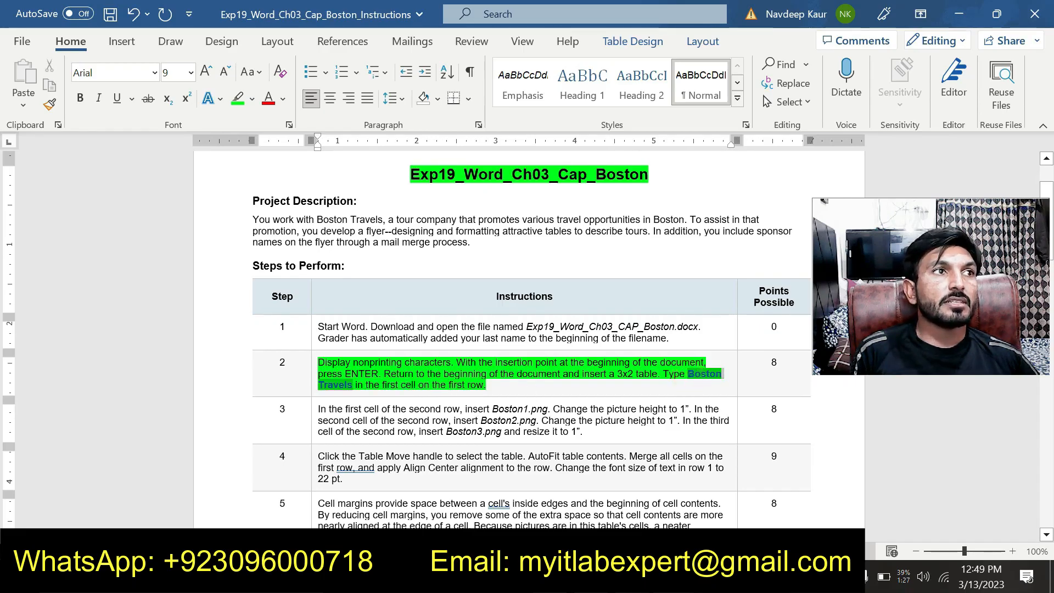
key("ctrl+c")
left_click(673, 576)
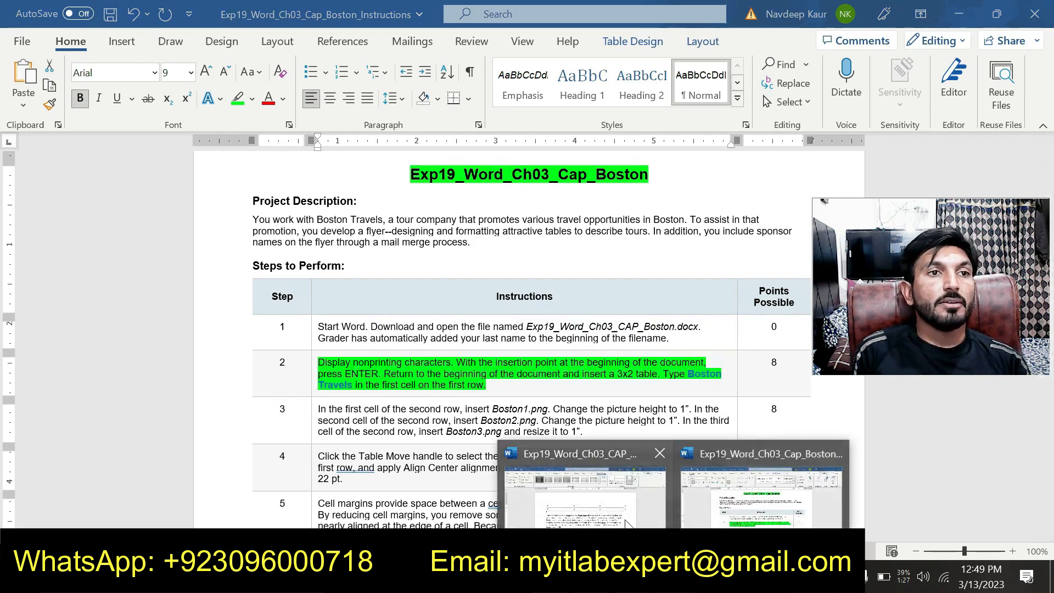
left_click(625, 524)
key("ctrl+v")
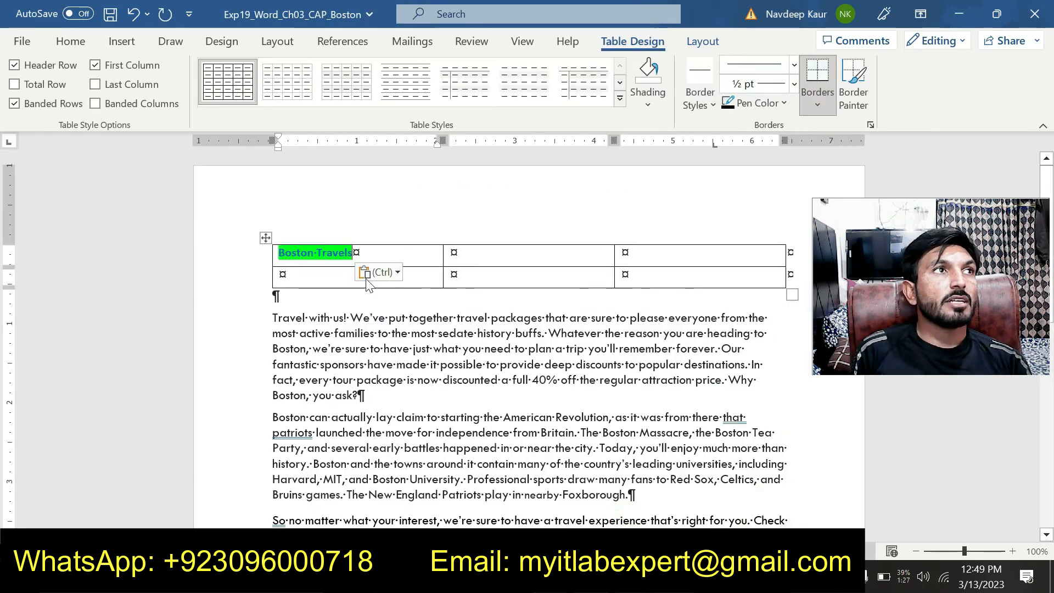
left_click(399, 273)
left_click(459, 316)
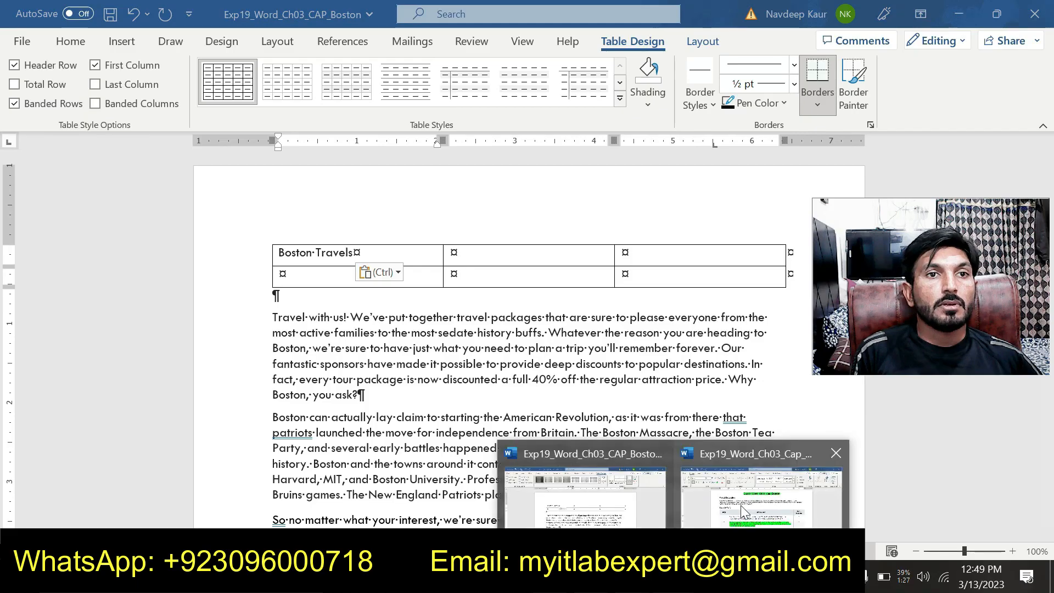
Return to the instructions document and remove the green highlight from the step 2 instruction.
left_click(763, 477)
scroll(527, 341, "down", 1)
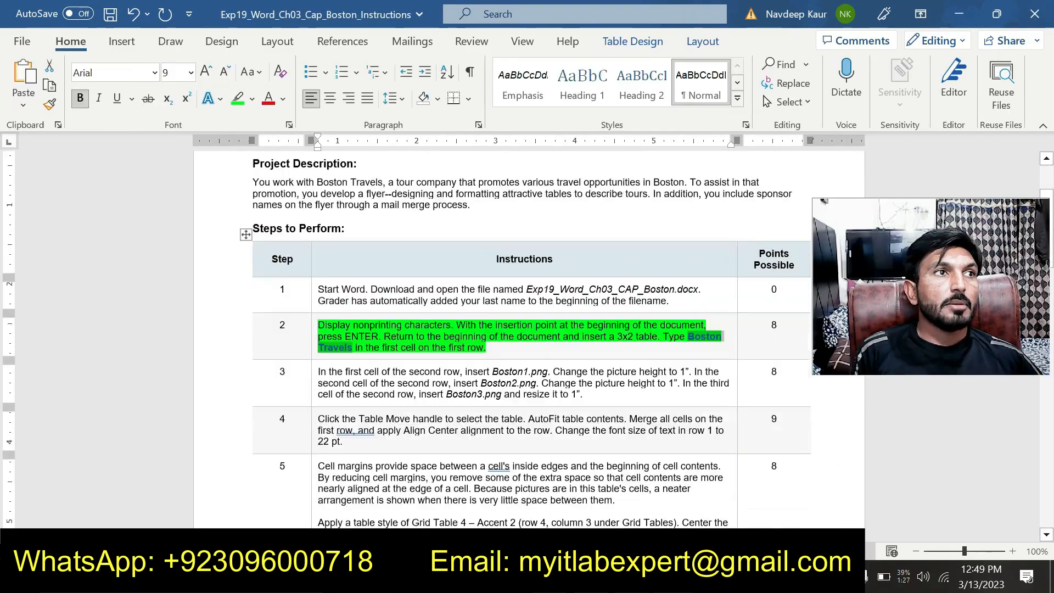
left_click_drag(487, 345, 319, 322)
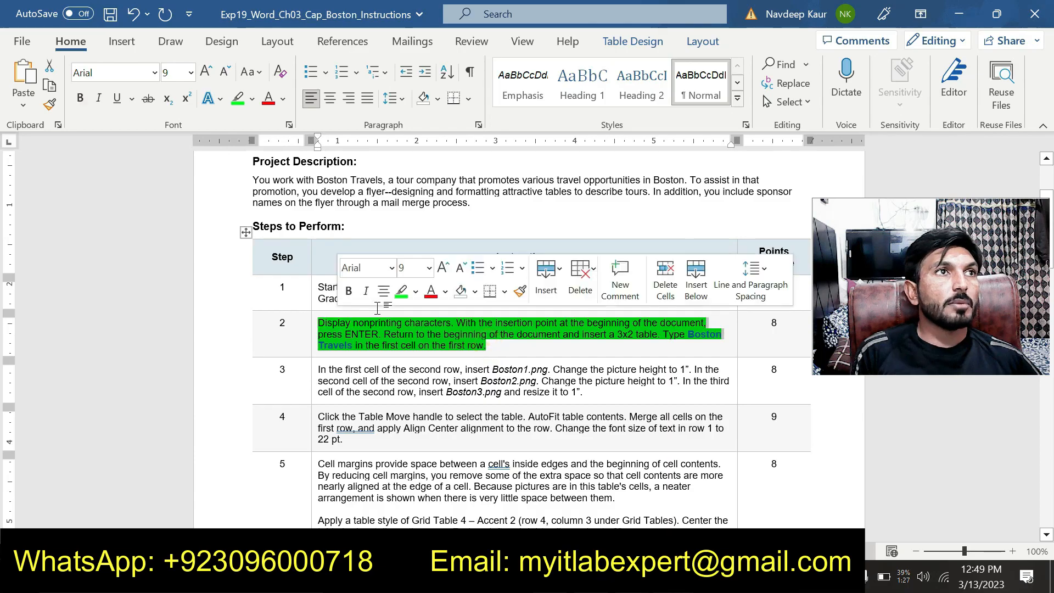
scroll(470, 356, "down", 1)
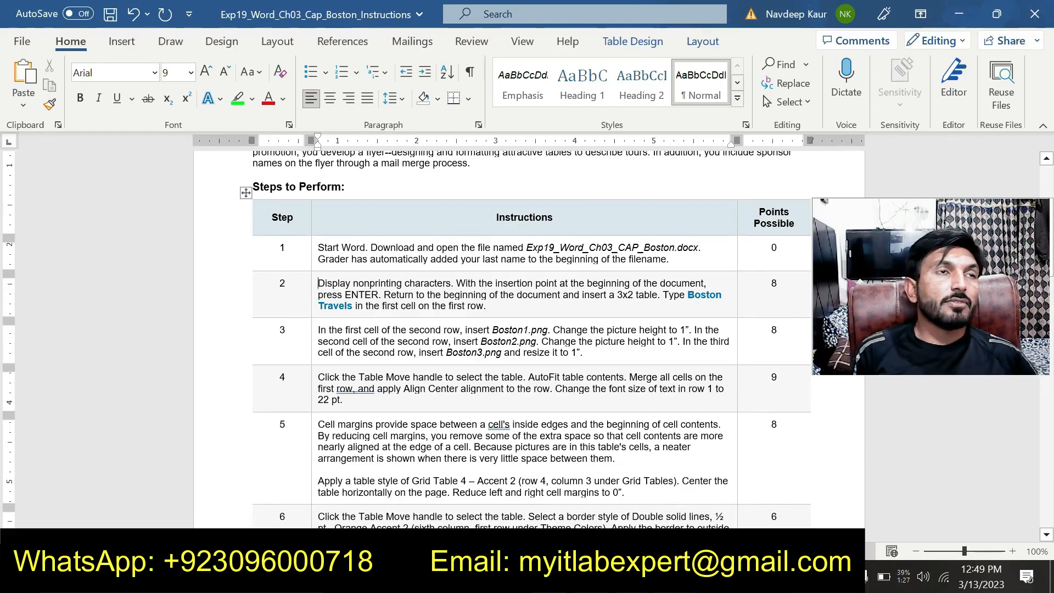
Highlight the whole step 3 instruction in green and read through its picture insertion and resizing requirements.
left_click_drag(583, 352, 318, 329)
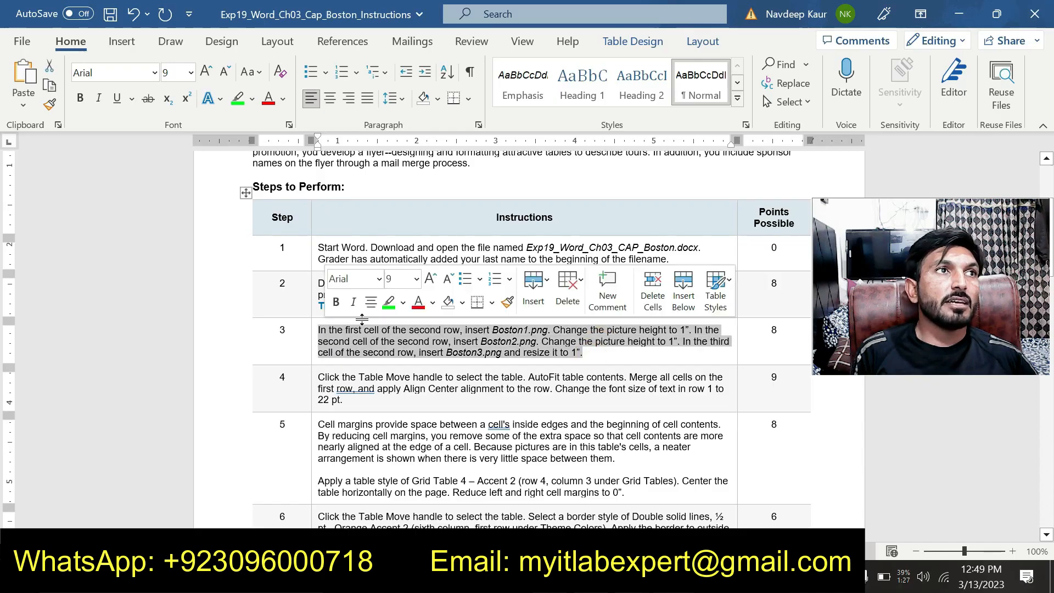
left_click(388, 302)
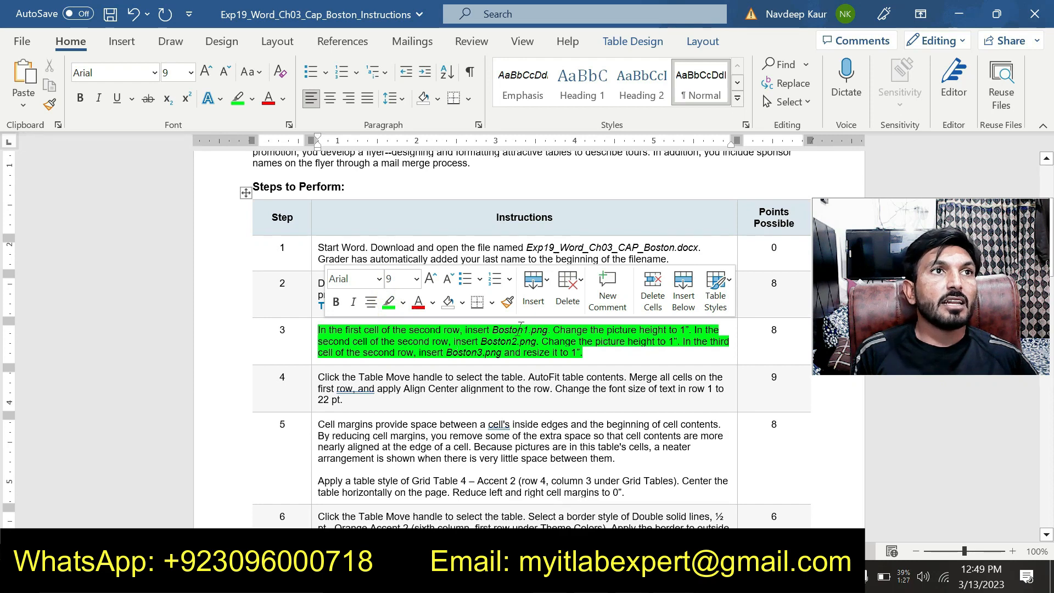
left_click_drag(318, 329, 550, 329)
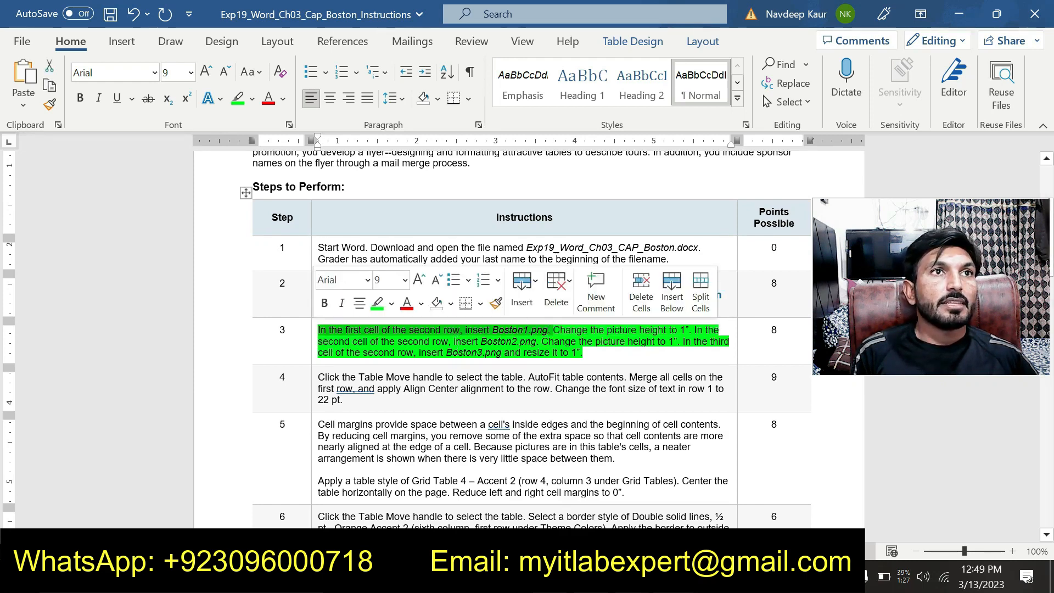
left_click_drag(551, 330, 720, 330)
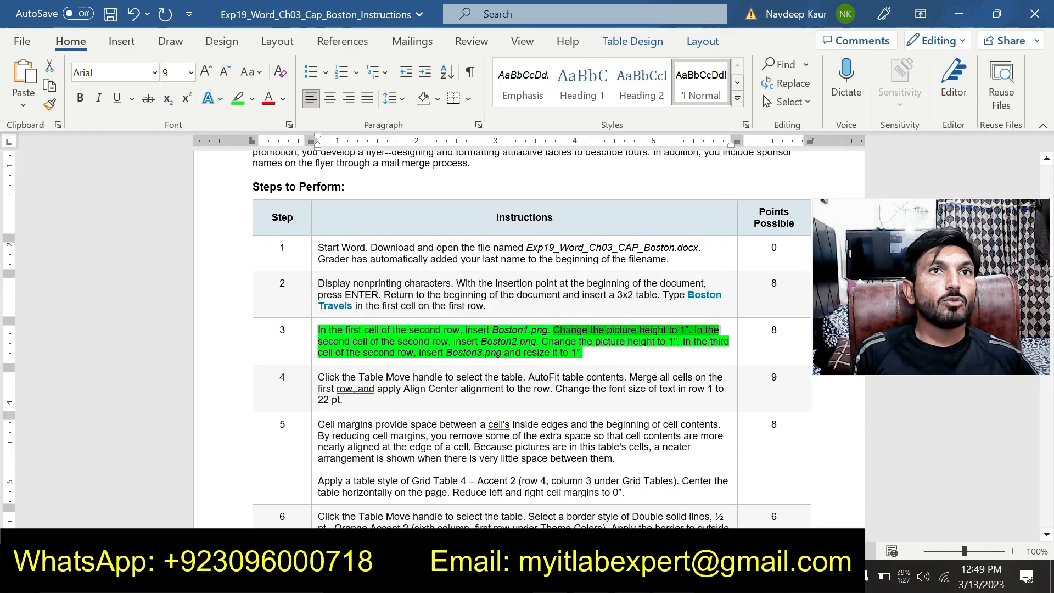
left_click_drag(316, 341, 532, 341)
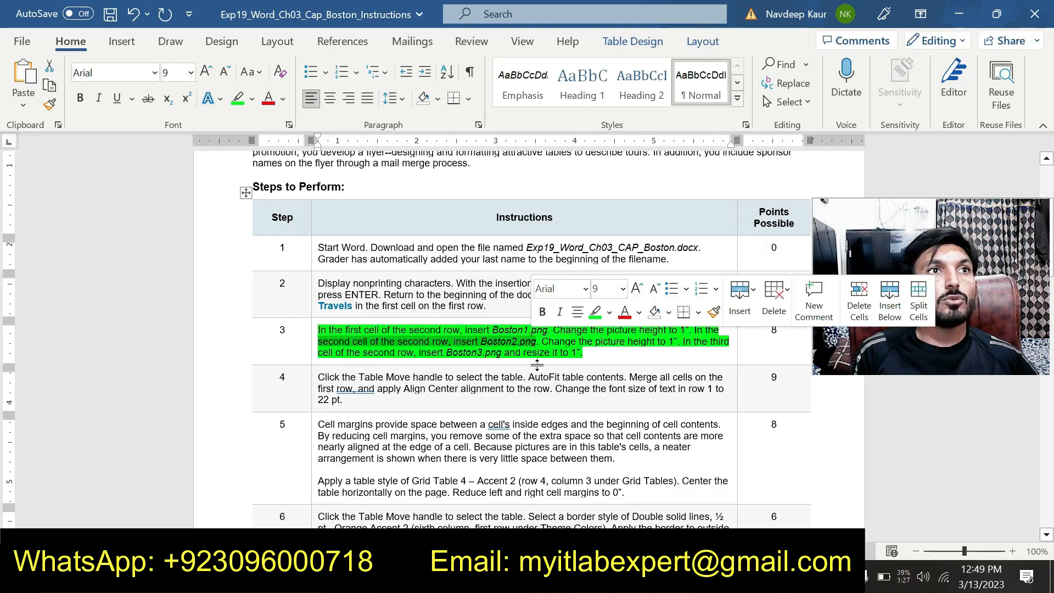
Review the third-cell picture requirement in step 3 of the instructions and return to the Exp19_Word_Ch03_CAP_Boston document.
left_click_drag(541, 341, 582, 353)
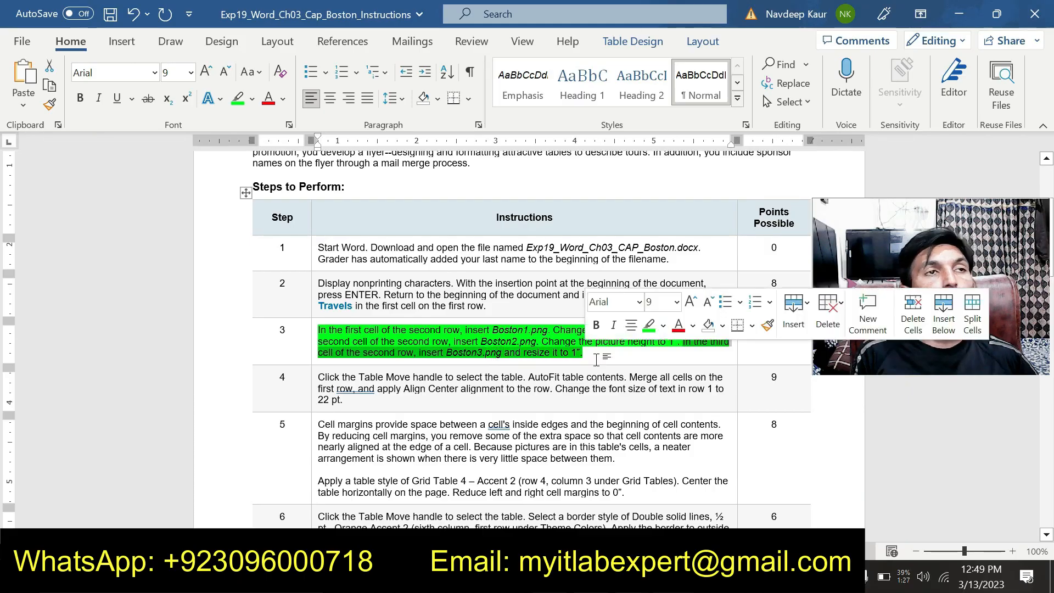
left_click(498, 345)
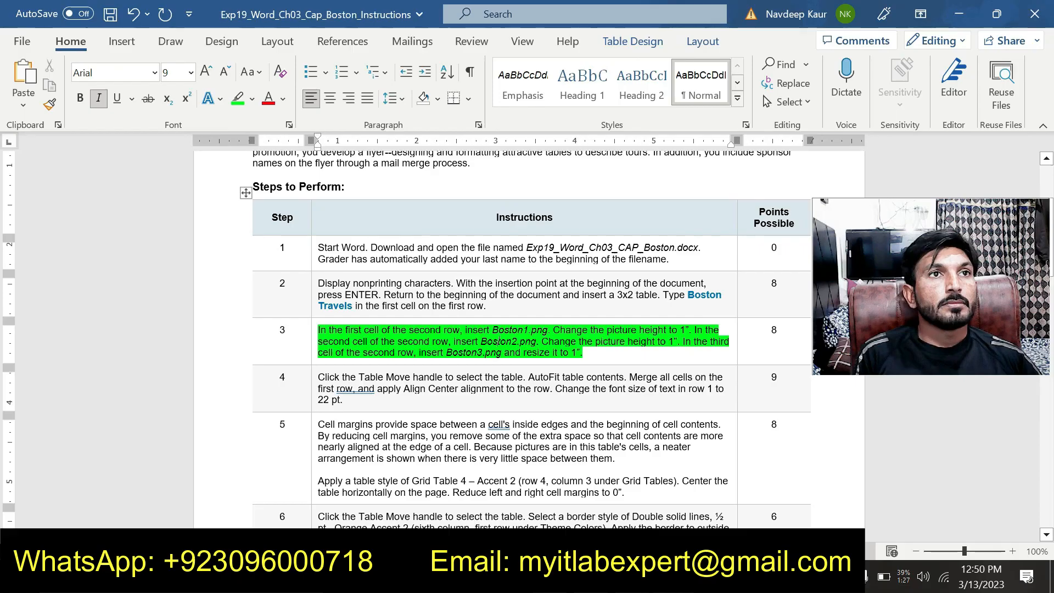
mouse_move(674, 581)
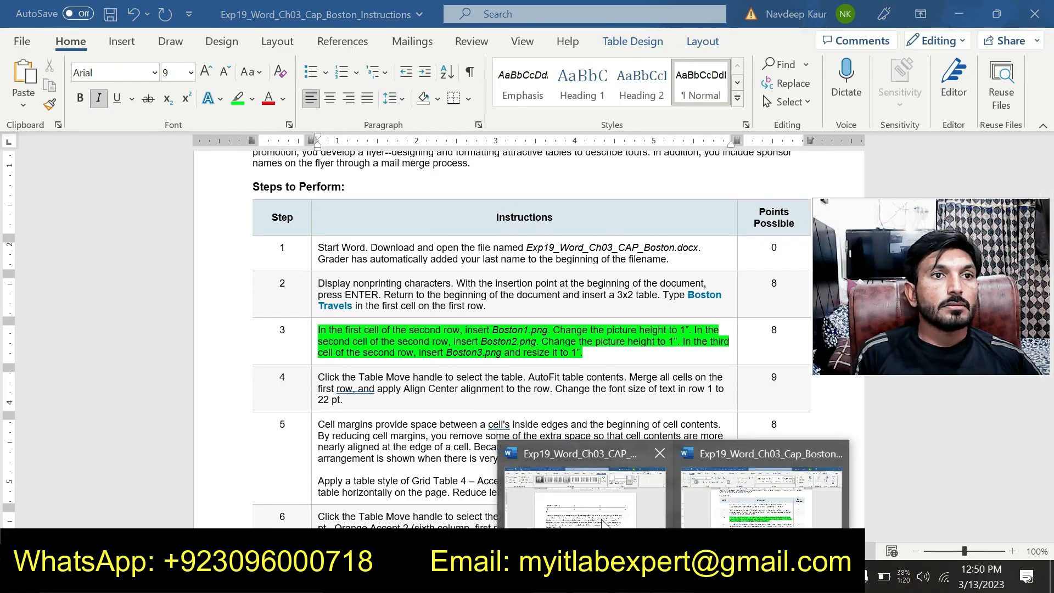
left_click(601, 518)
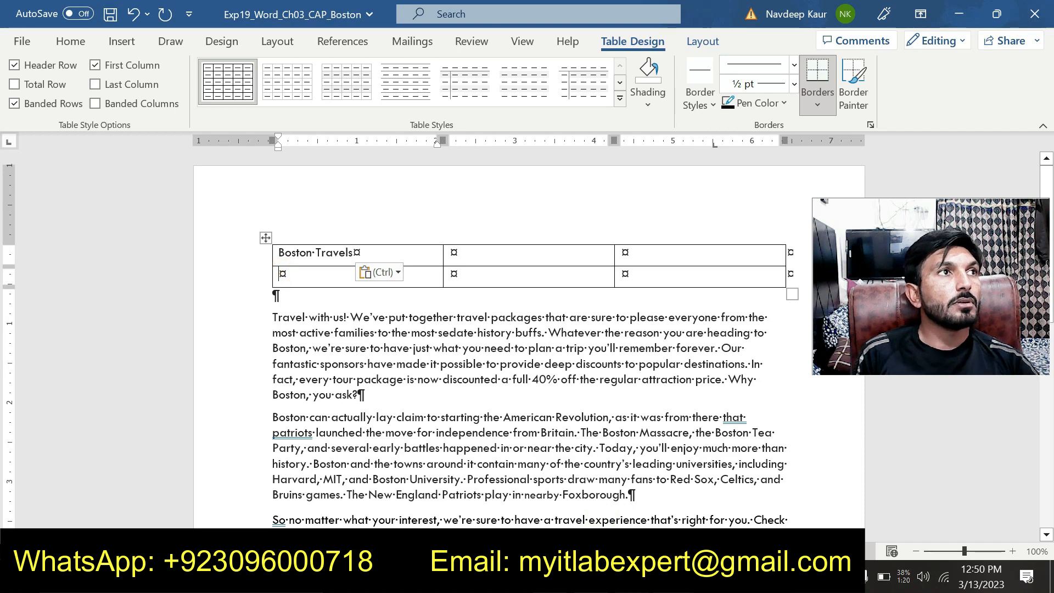
Insert the Boston1 picture from New folder (3) on this device into the first cell of the table's second row.
left_click(118, 44)
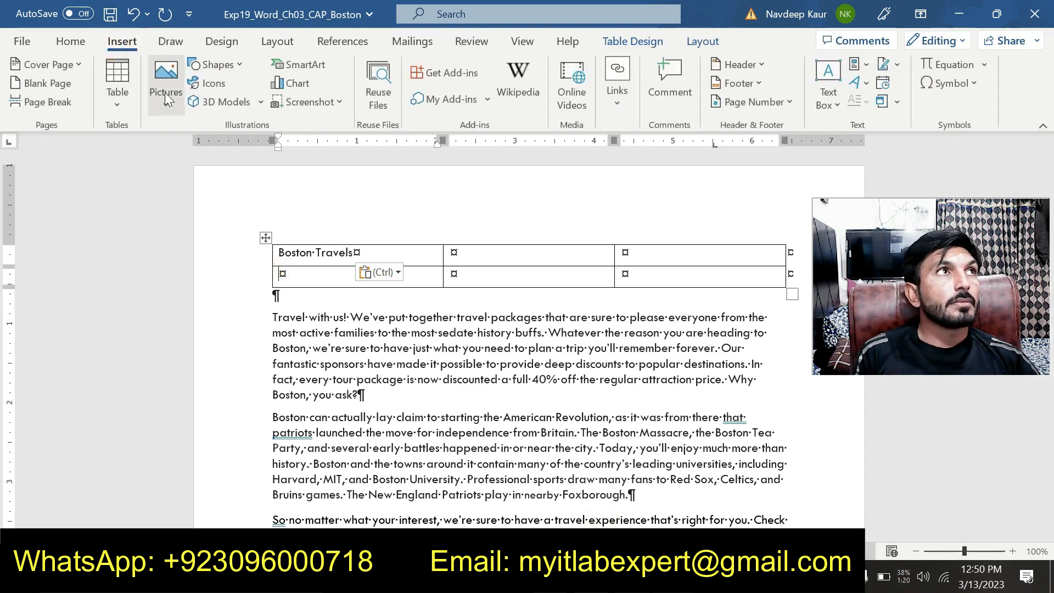
left_click(174, 110)
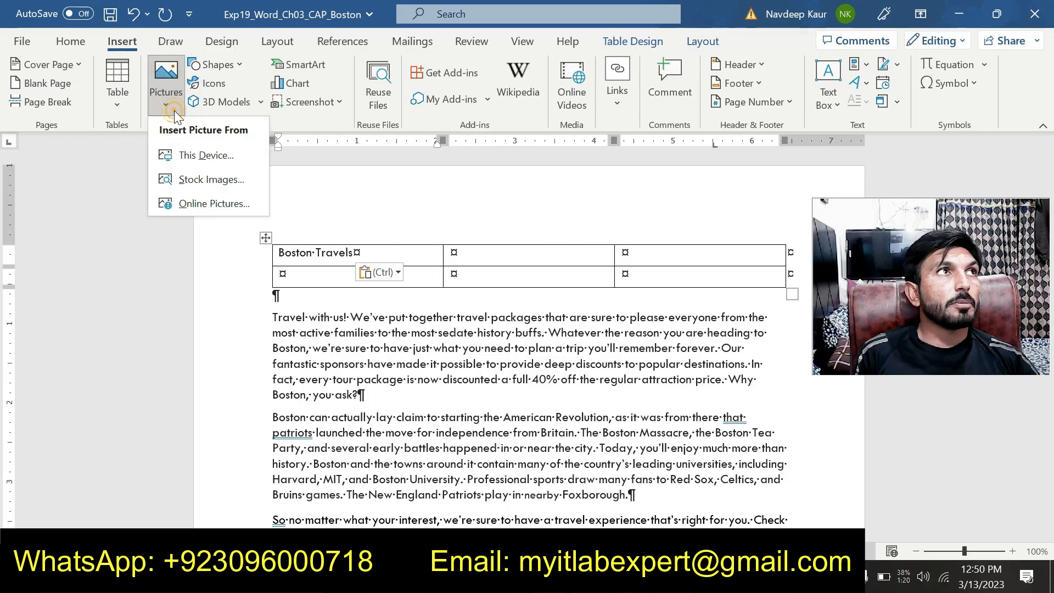
left_click(212, 155)
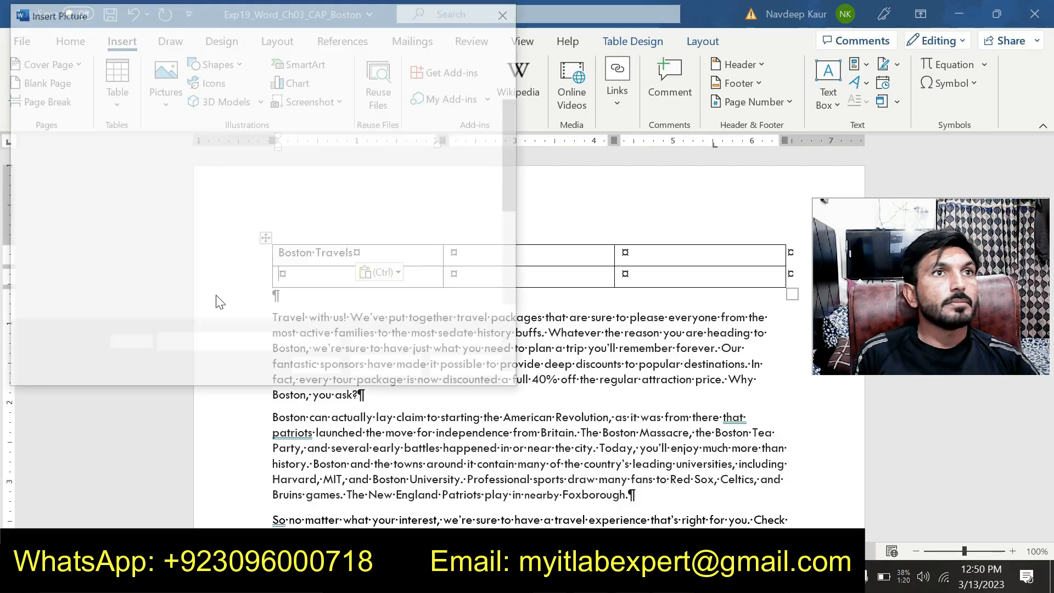
scroll(86, 147, "up", 3)
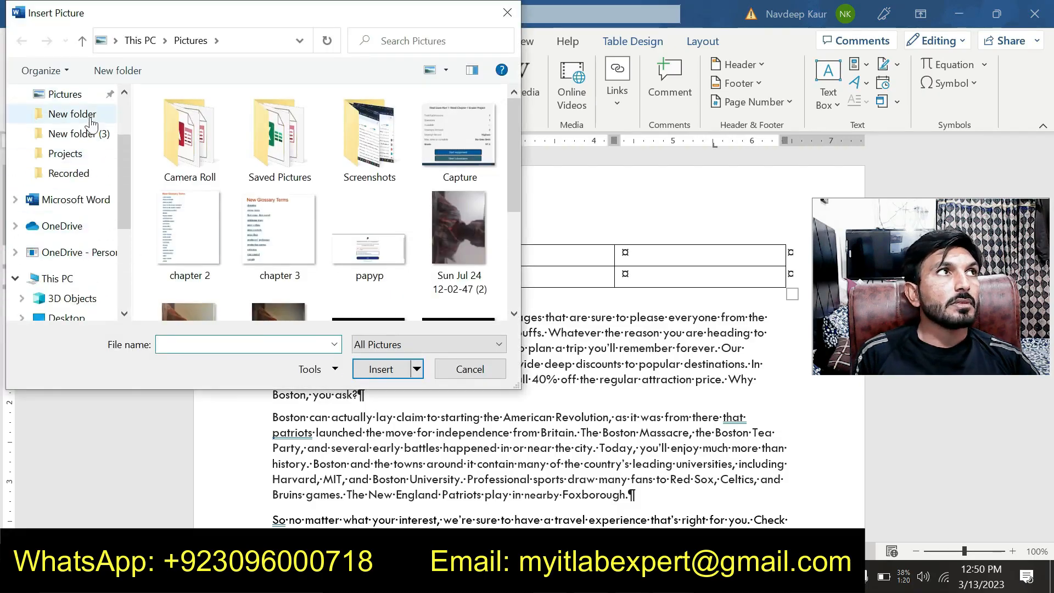
left_click(85, 140)
left_click(194, 146)
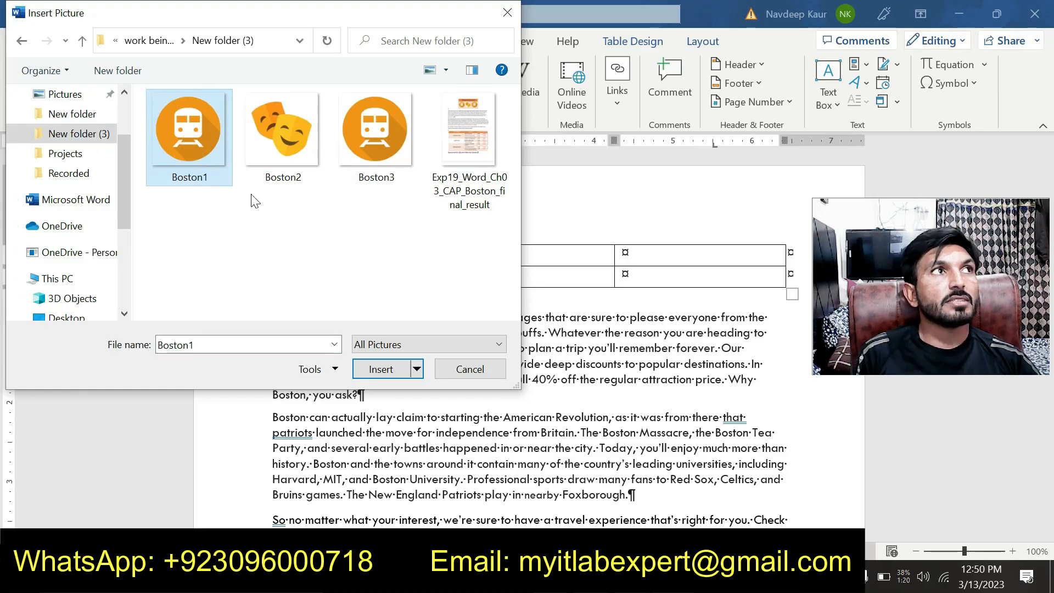
left_click(379, 369)
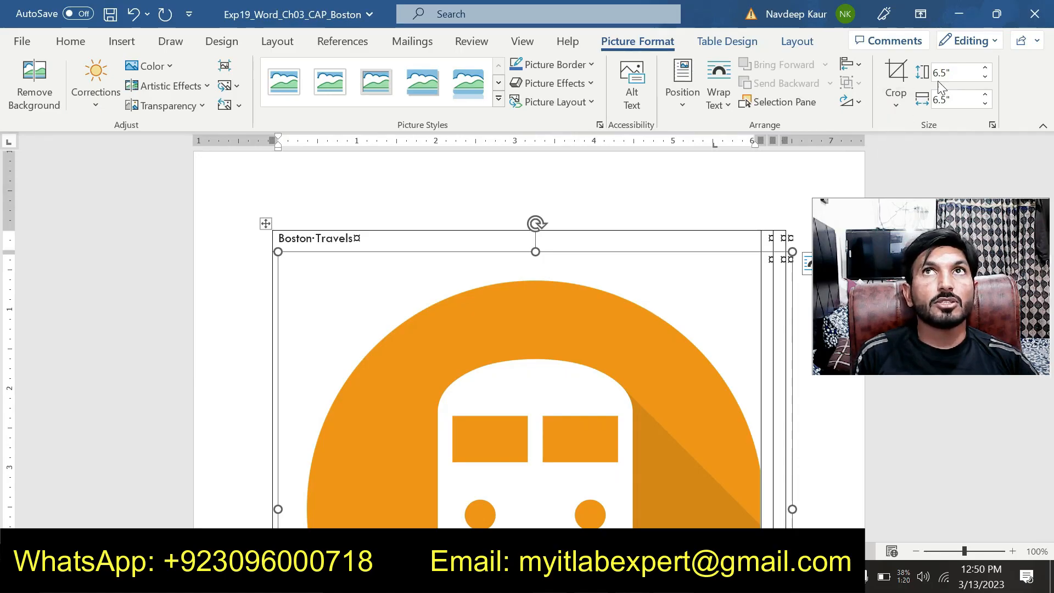
Set the height of the Boston1 picture to 1".
left_click(955, 72)
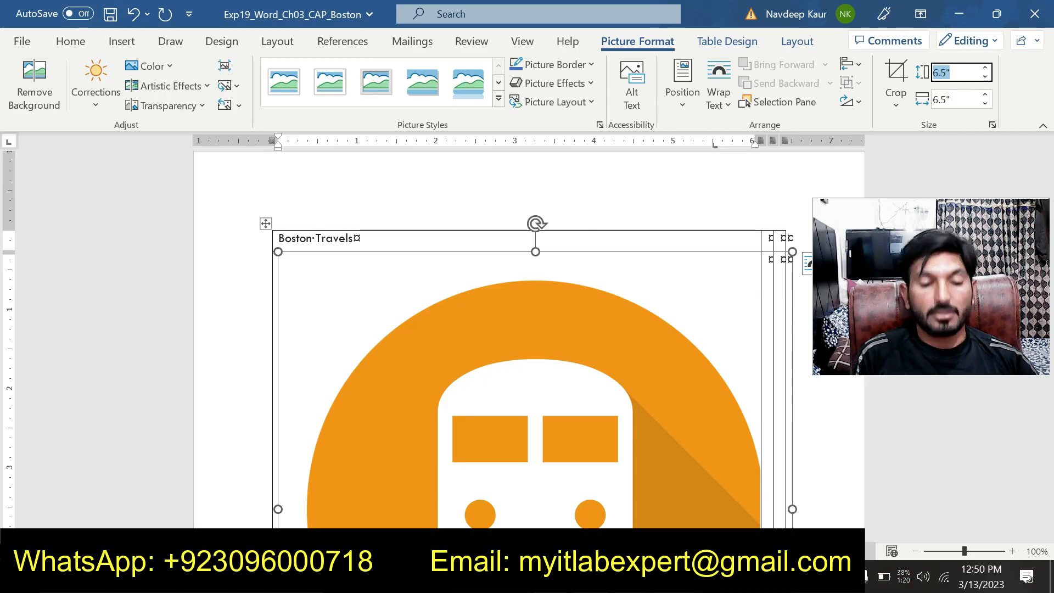
type("1")
key("Return")
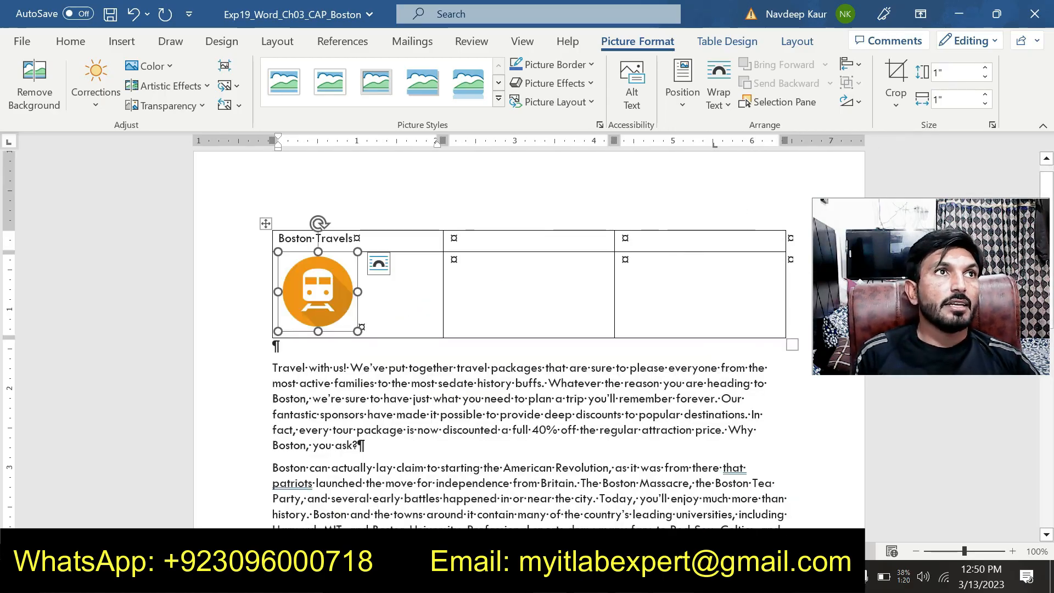
Insert the Boston2 picture from the same folder into the second cell of the table's second row.
left_click(452, 264)
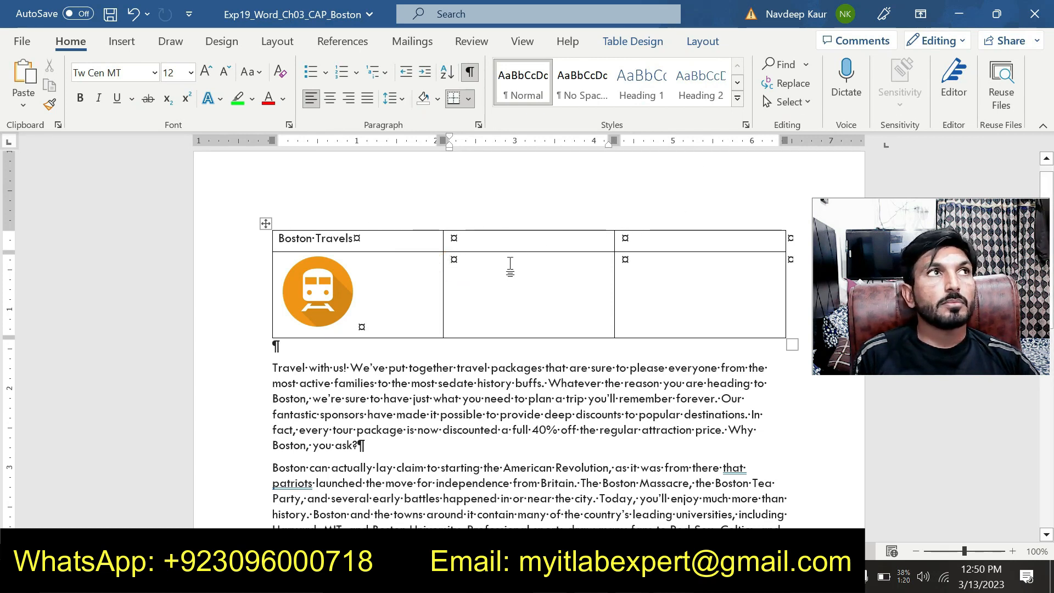
left_click(128, 46)
left_click(166, 82)
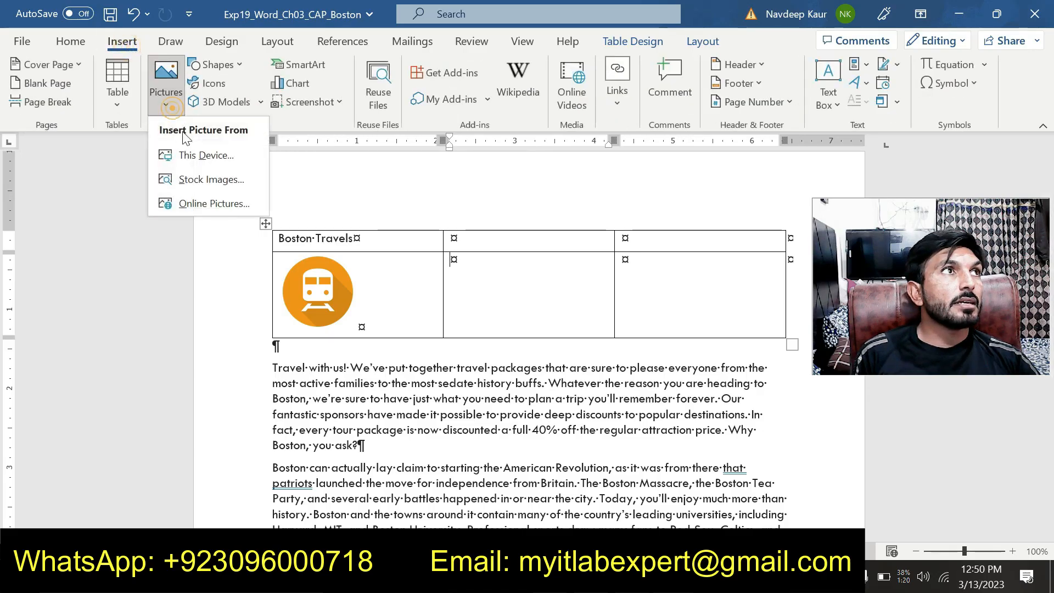
left_click(201, 154)
left_click(280, 152)
double_click(279, 151)
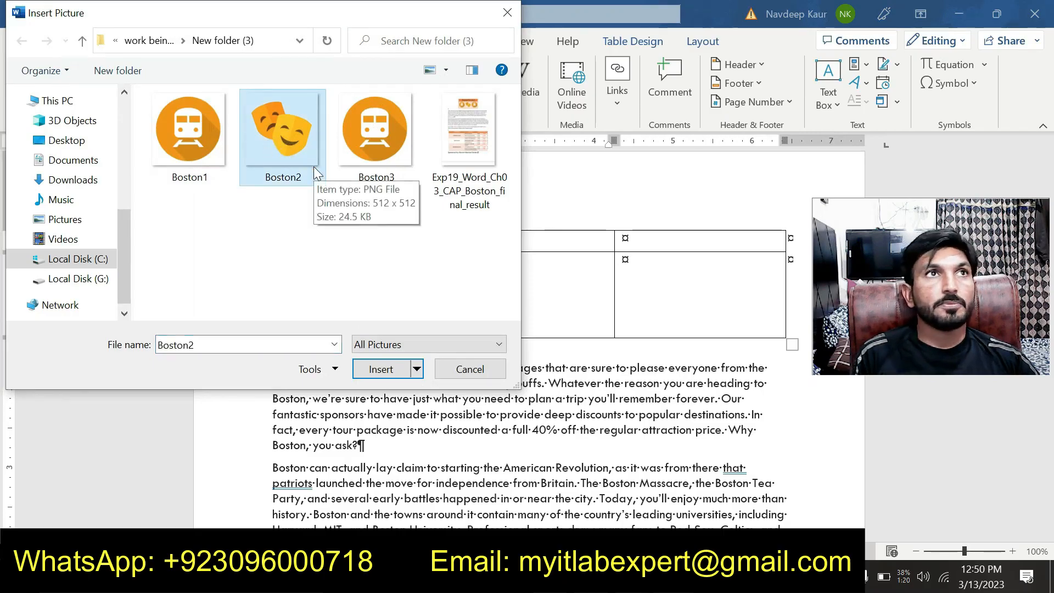
left_click(380, 368)
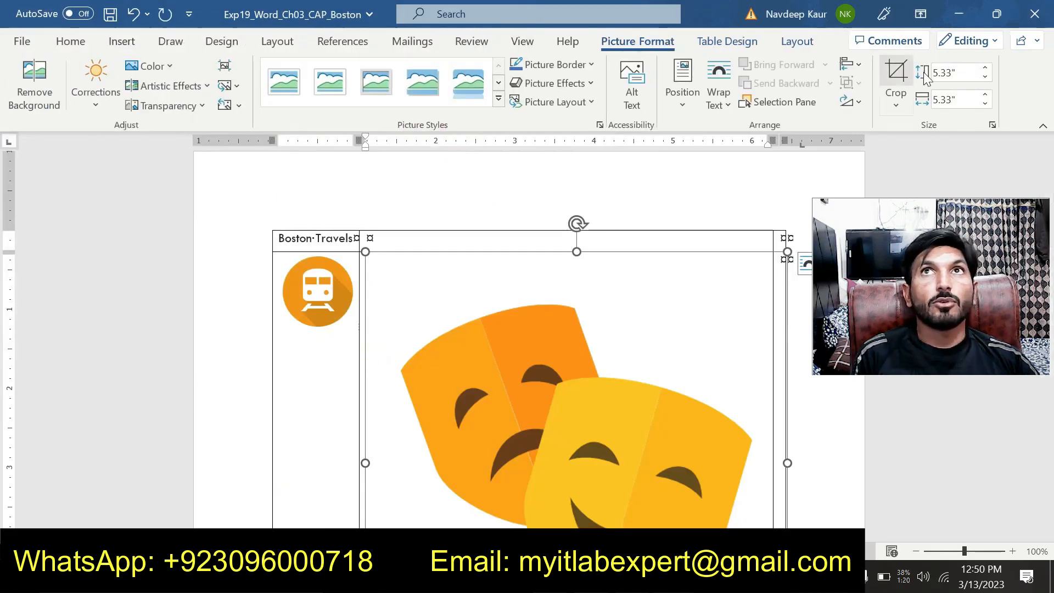
Set the height of the Boston2 picture to 1".
left_click(955, 73)
type("1")
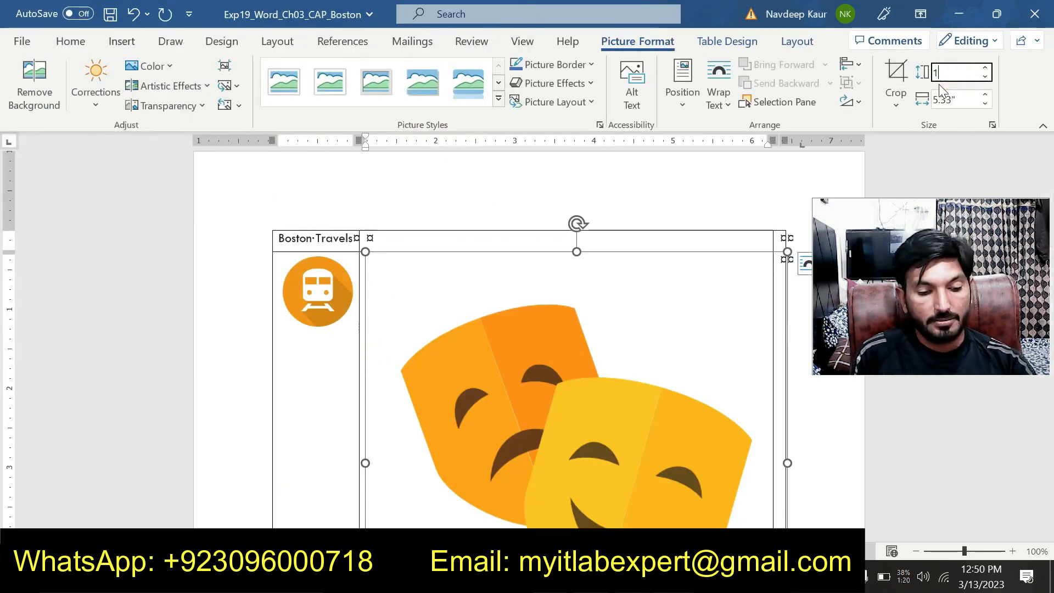
key("Return")
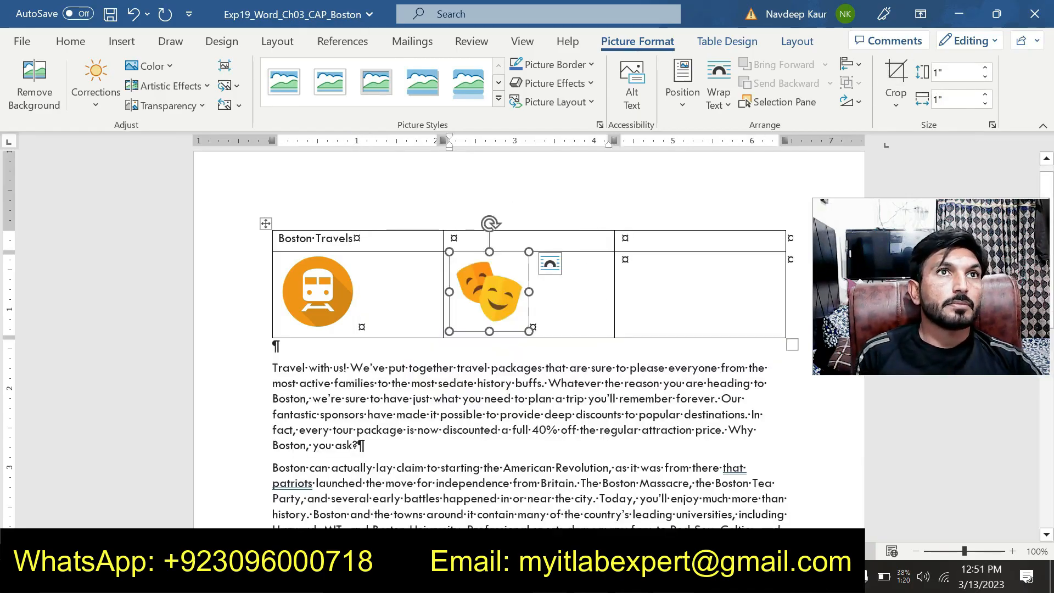
Insert the Boston3 picture from the same folder into the third cell of the table's second row.
left_click(624, 258)
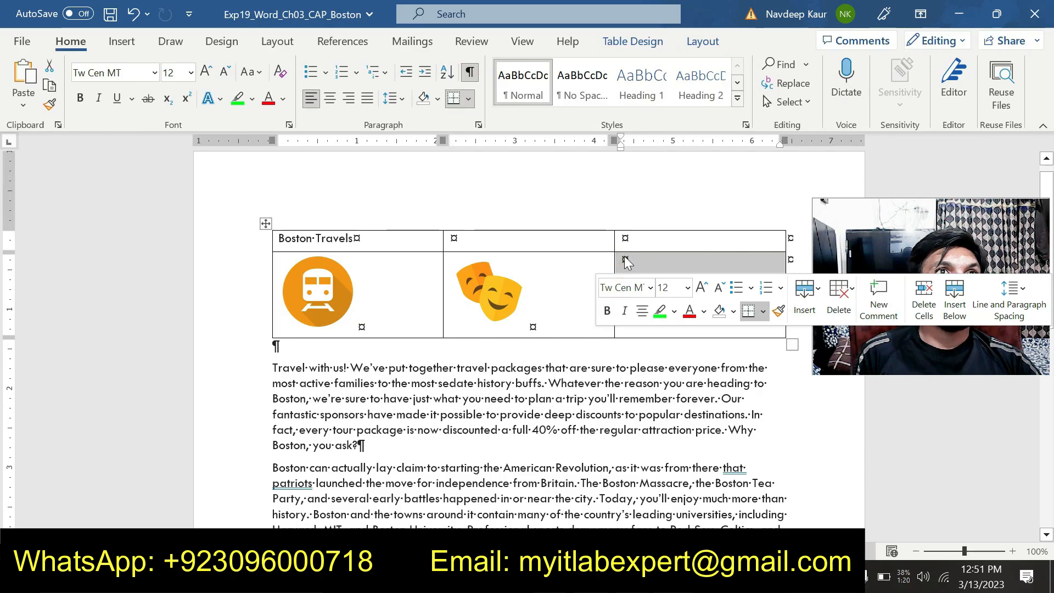
left_click(624, 258)
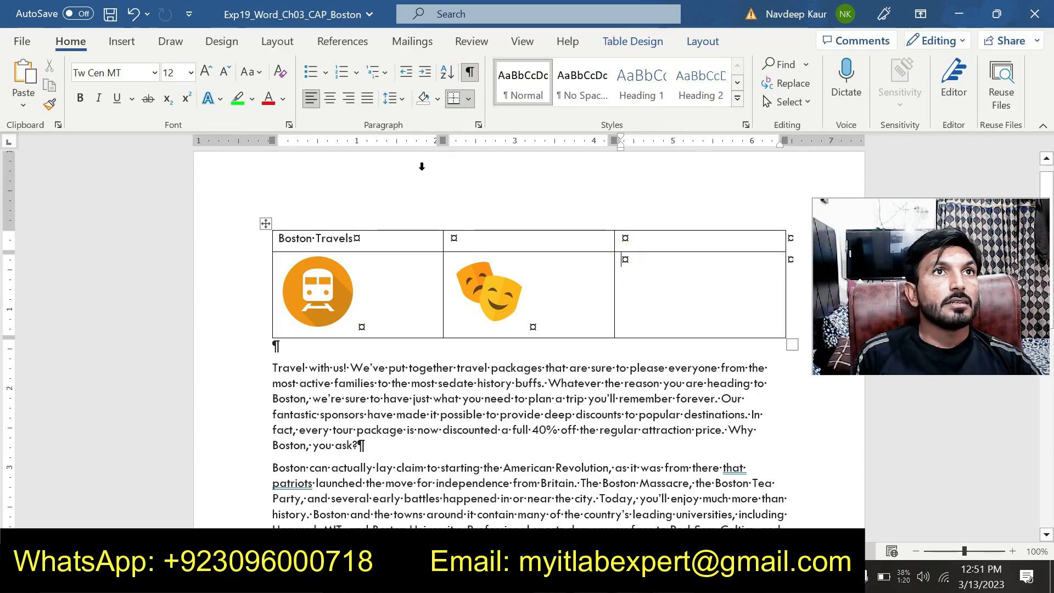
left_click(123, 42)
left_click(167, 107)
left_click(198, 150)
left_click(360, 137)
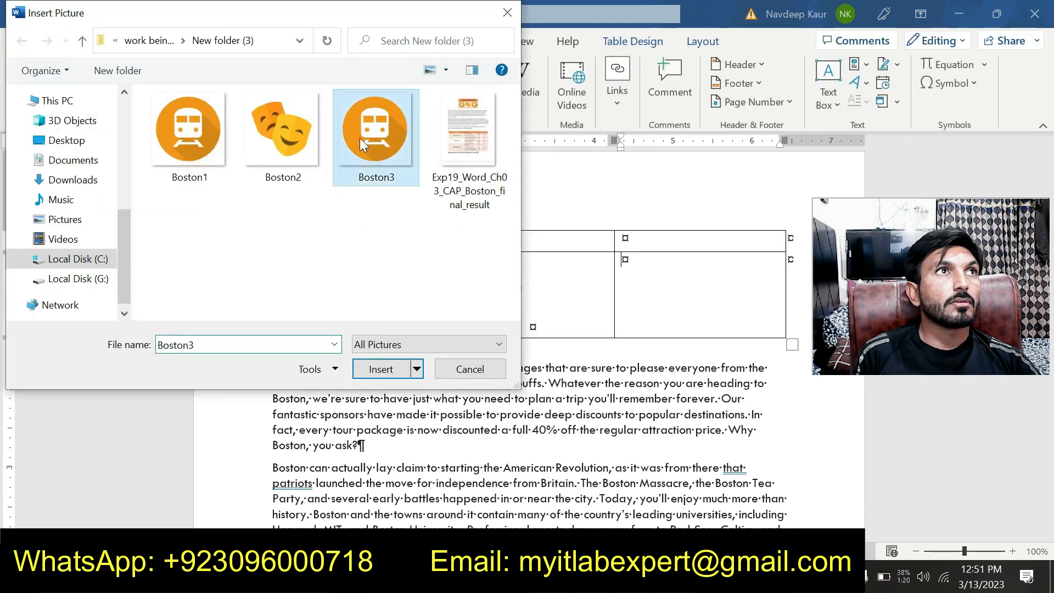
left_click(383, 369)
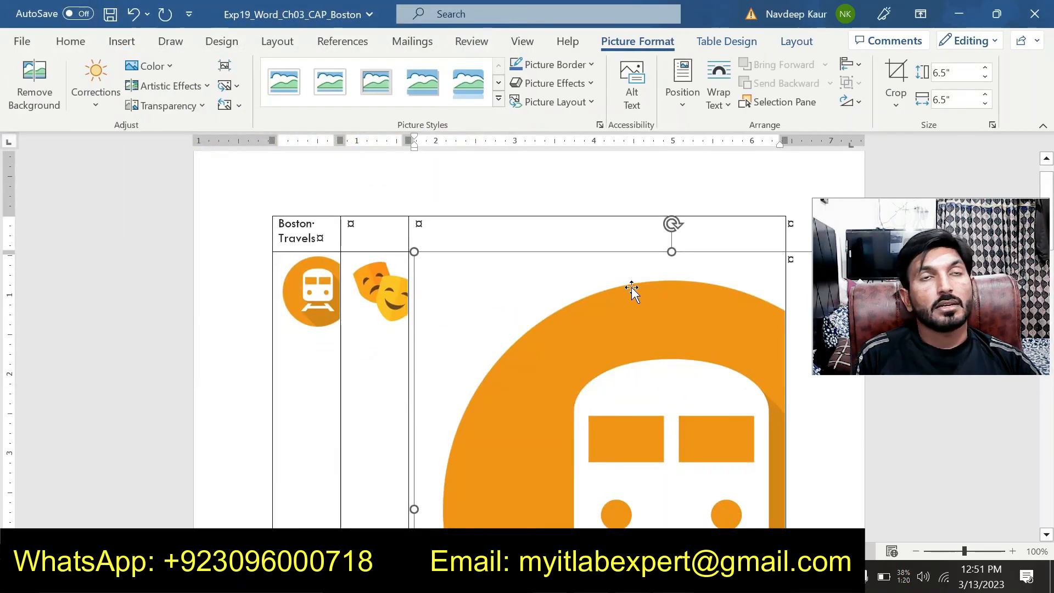
Set the height of the Boston3 picture to 1".
left_click(955, 72)
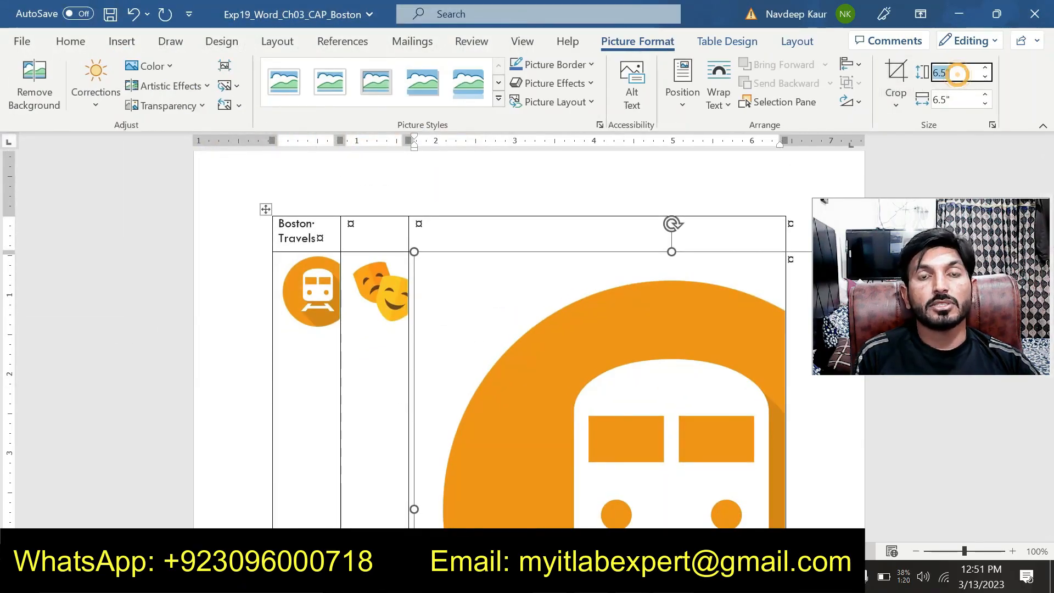
type("1")
key("Return")
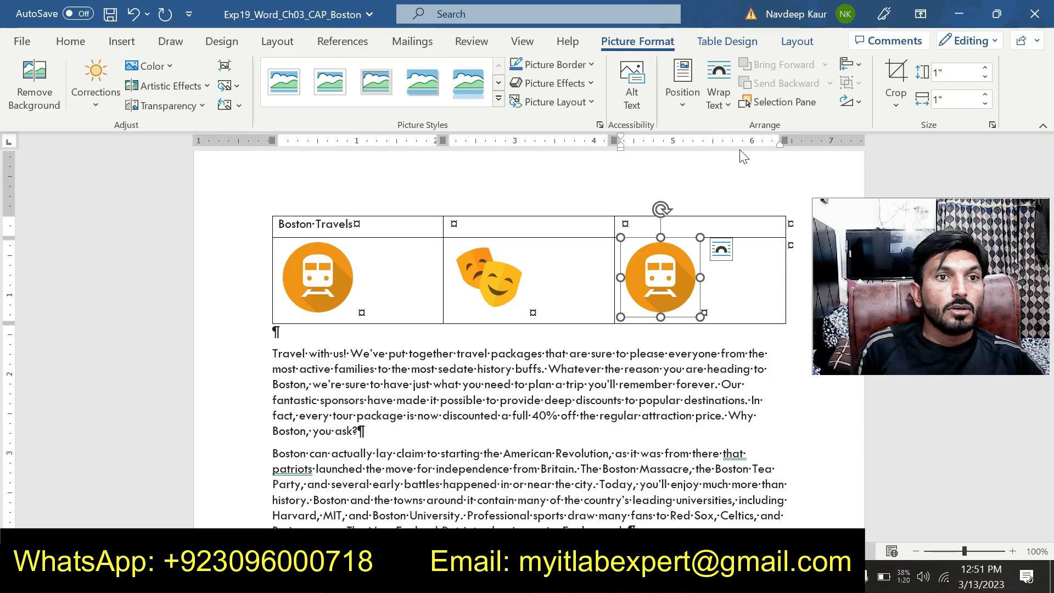
Switch to the instructions document and remove the green highlight from the step 3 instruction.
mouse_move(675, 579)
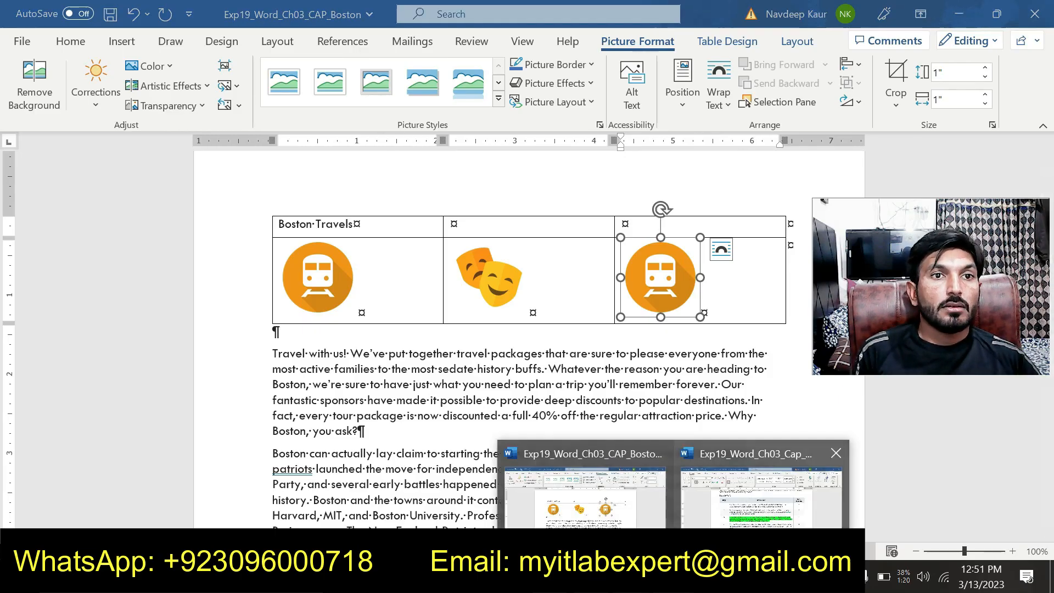
left_click(741, 521)
left_click(739, 516)
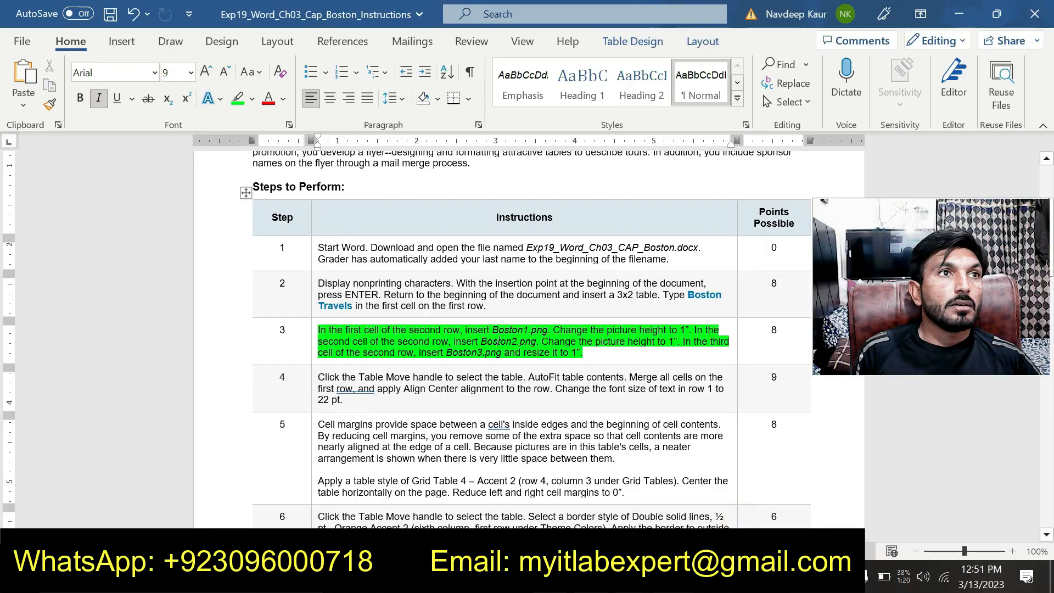
left_click_drag(592, 349, 318, 330)
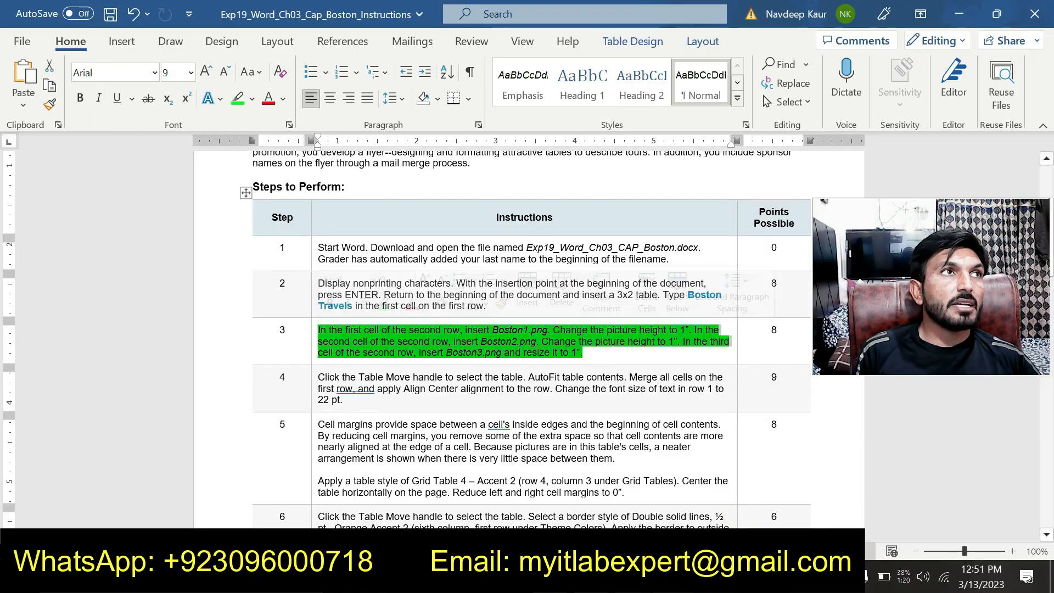
left_click(235, 105)
Highlight the whole step 4 instruction in green and select its "AutoFit table contents" phrase.
scroll(524, 334, "down", 2)
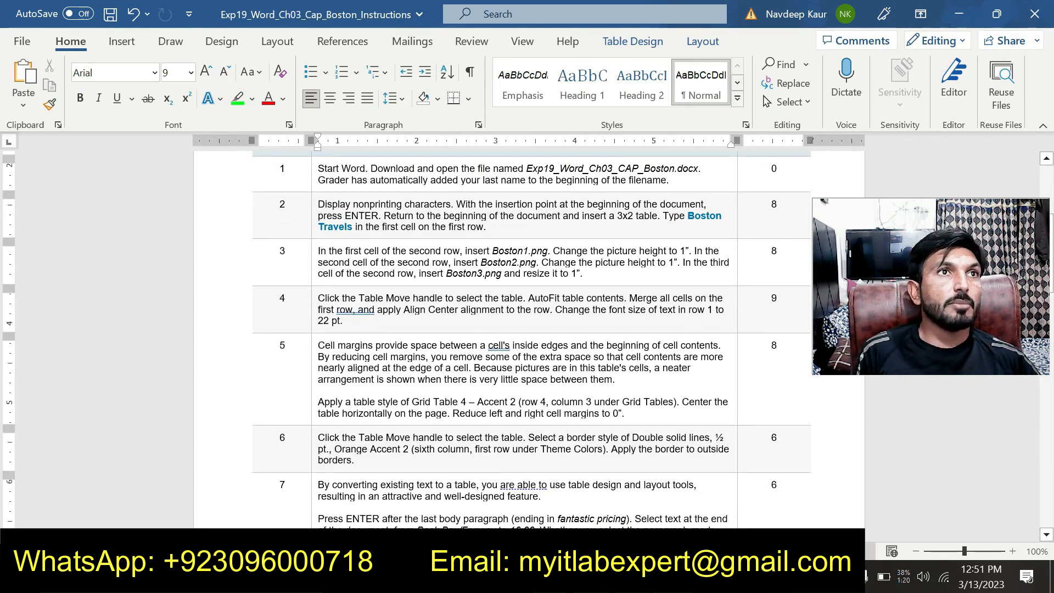
left_click_drag(344, 322, 318, 298)
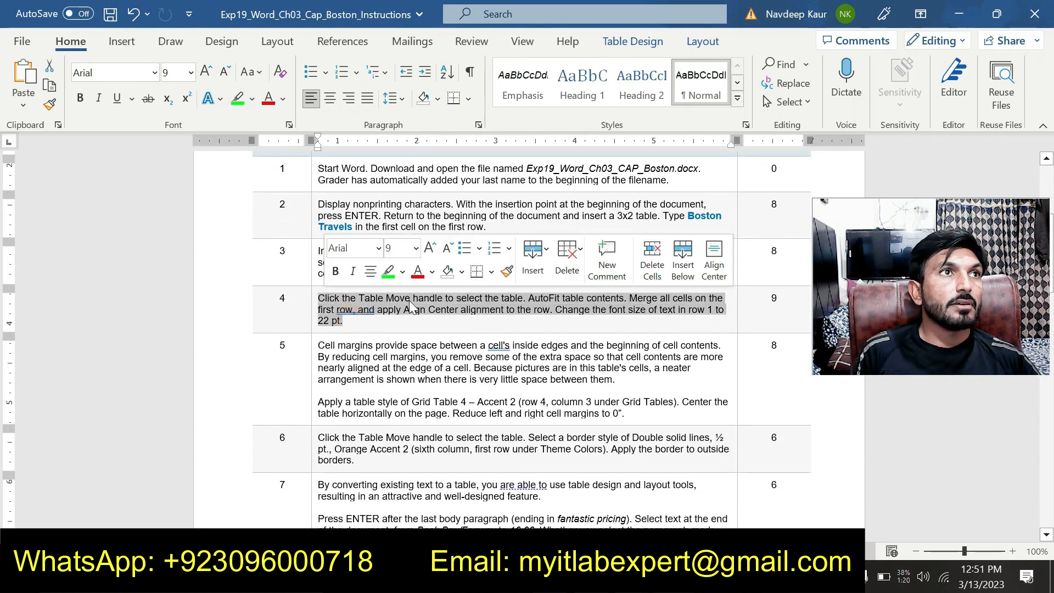
left_click(388, 271)
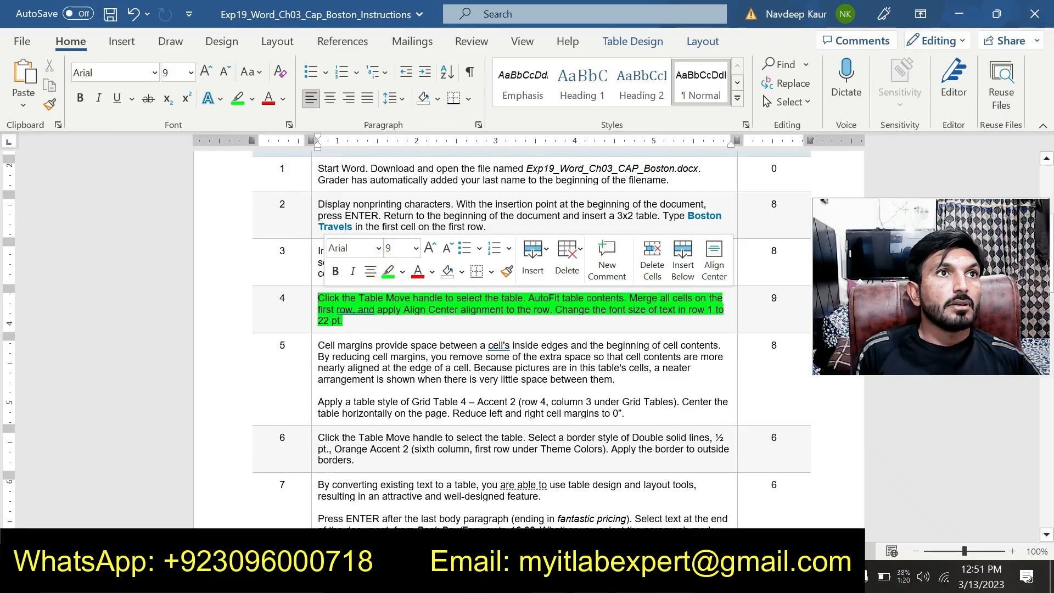
left_click_drag(522, 298, 623, 298)
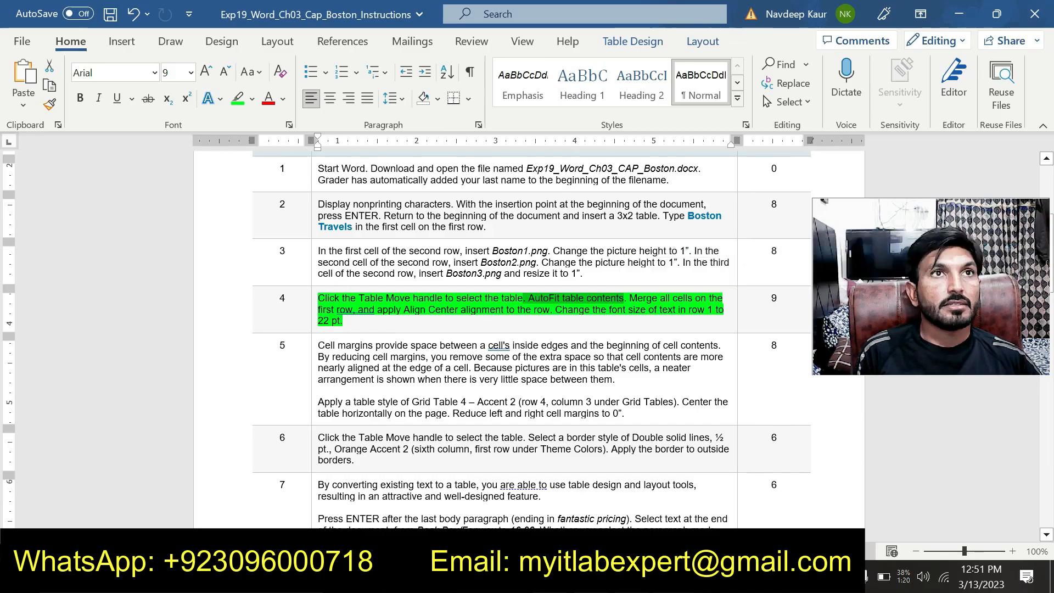
Switch to the Exp19_Word_Ch03_CAP_Boston document, select the whole picture table and AutoFit it to its contents.
mouse_move(790, 579)
left_click(597, 517)
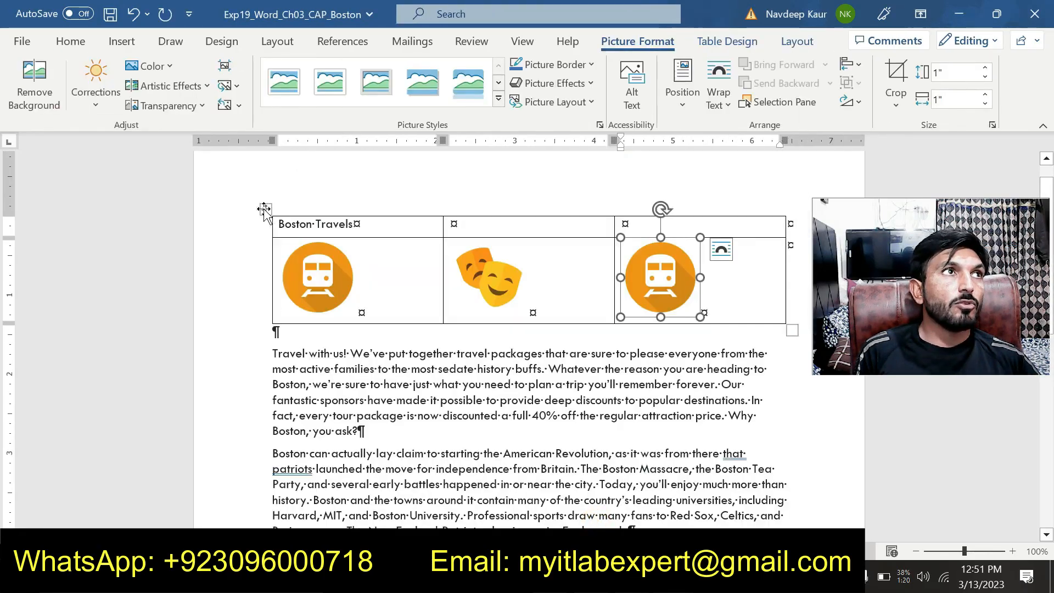
left_click(264, 209)
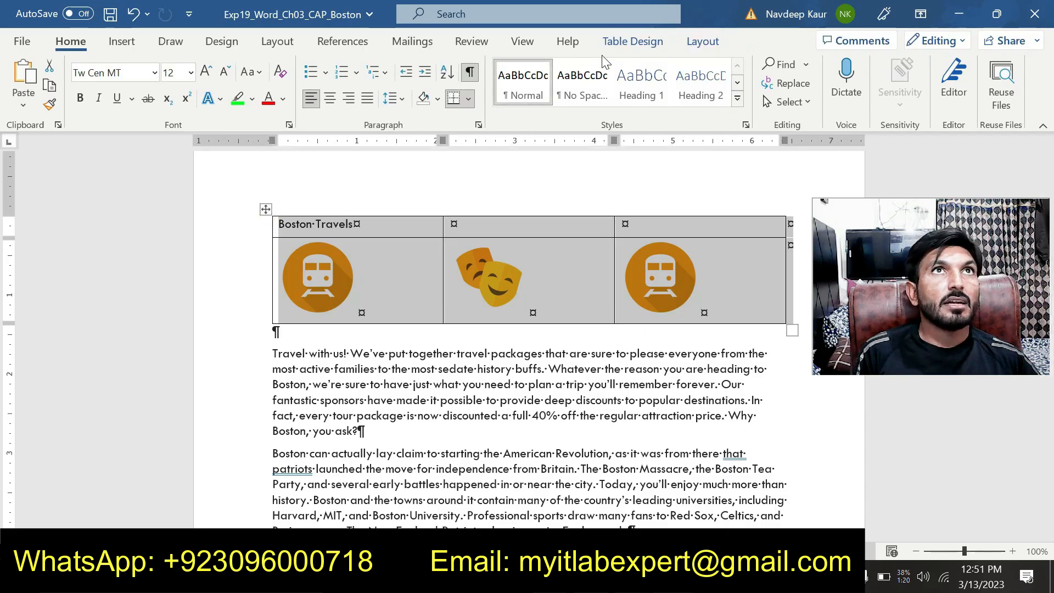
left_click(657, 43)
left_click(694, 44)
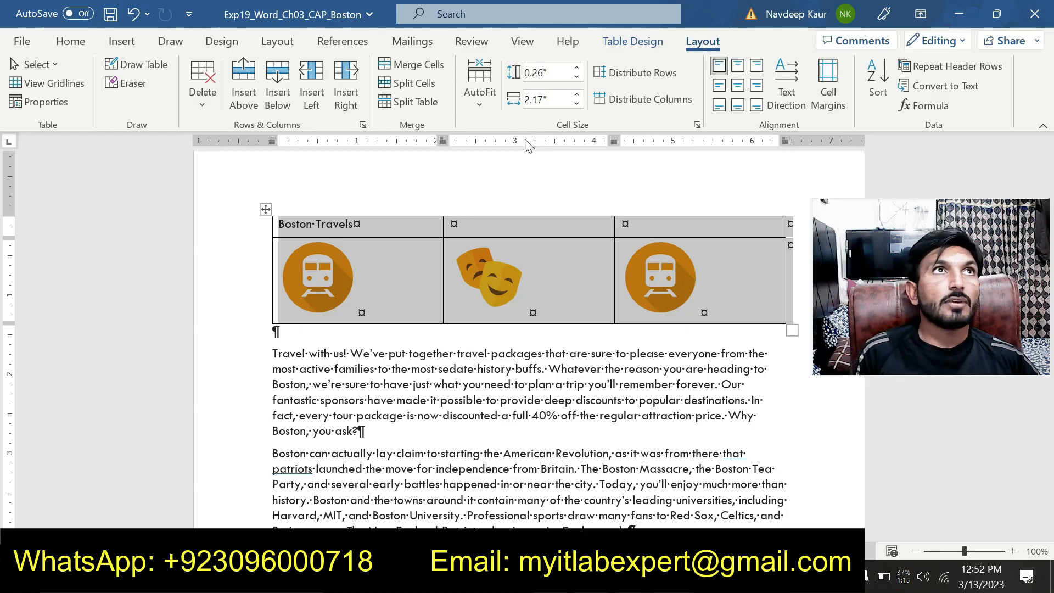
left_click(486, 108)
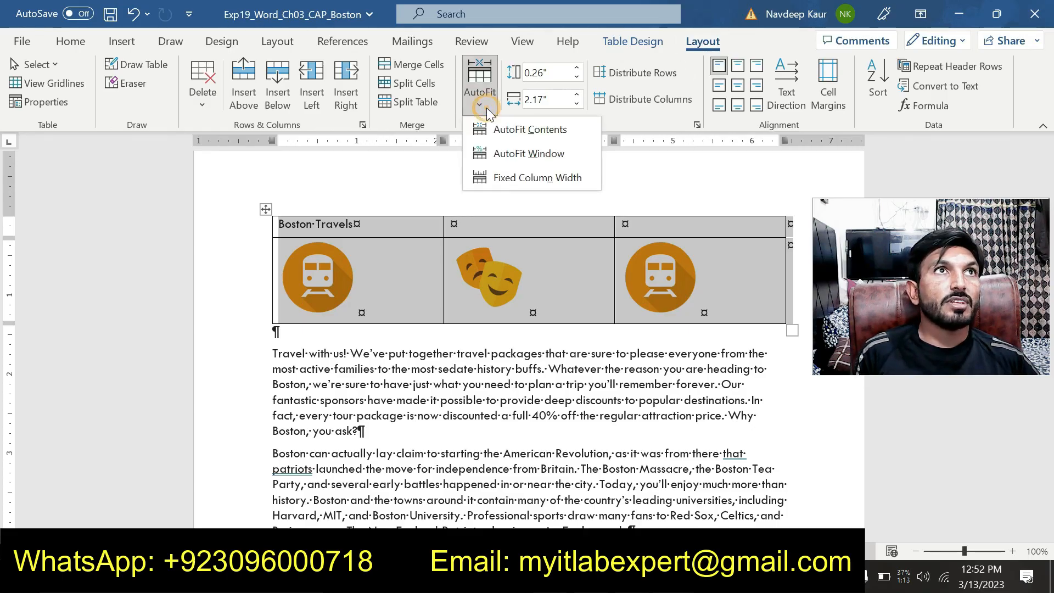
left_click(541, 131)
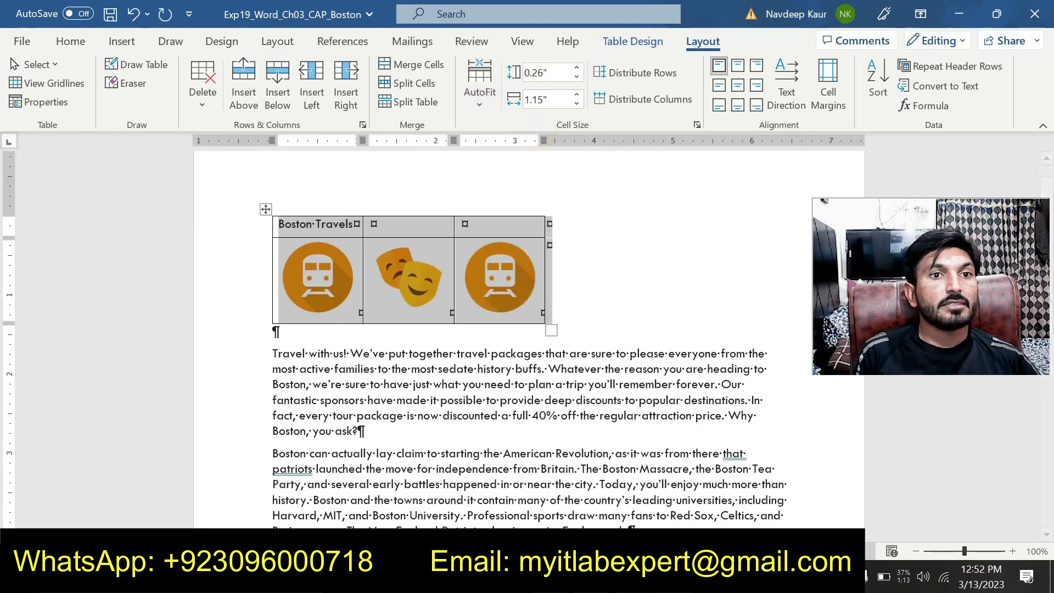
Switch to the instructions document and select step 4's sentence about merging the first-row cells and applying Align Center.
left_click(673, 576)
left_click(727, 524)
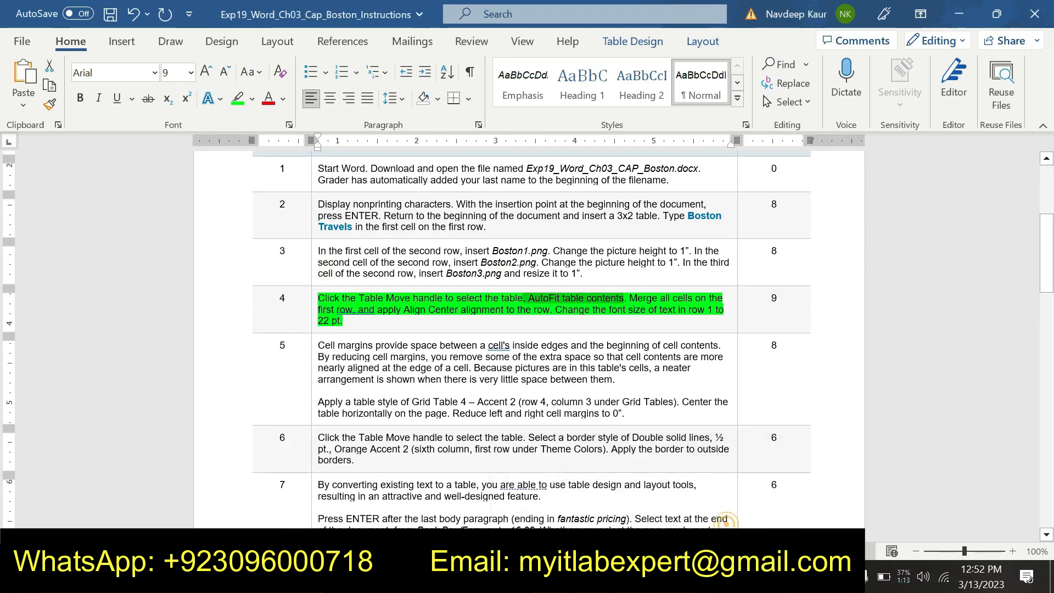
left_click_drag(630, 297, 533, 310)
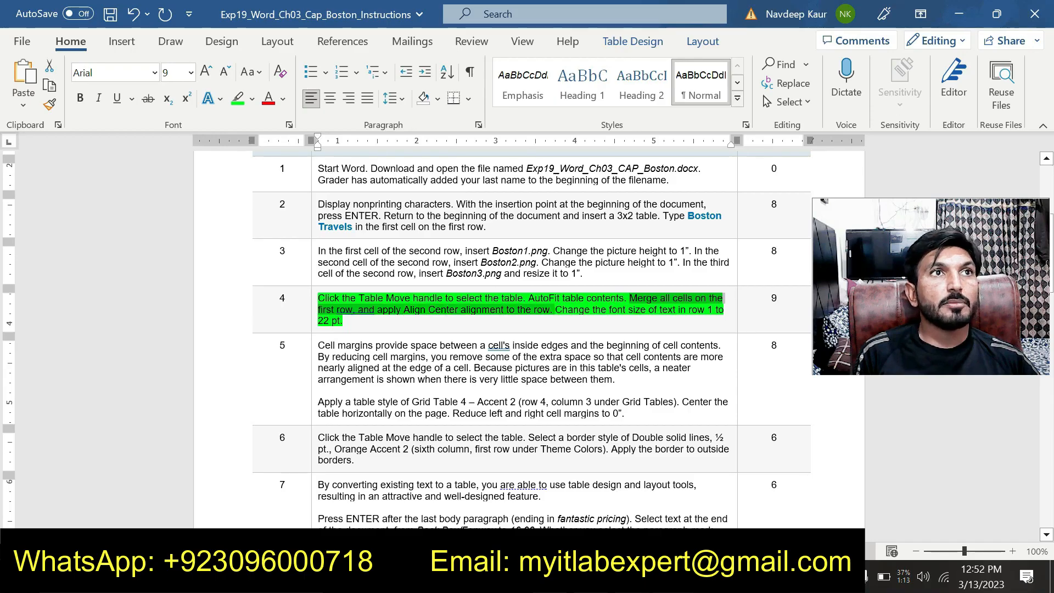
In the Boston document, merge all cells of the table's first row and apply Align Center alignment to it.
left_click(673, 577)
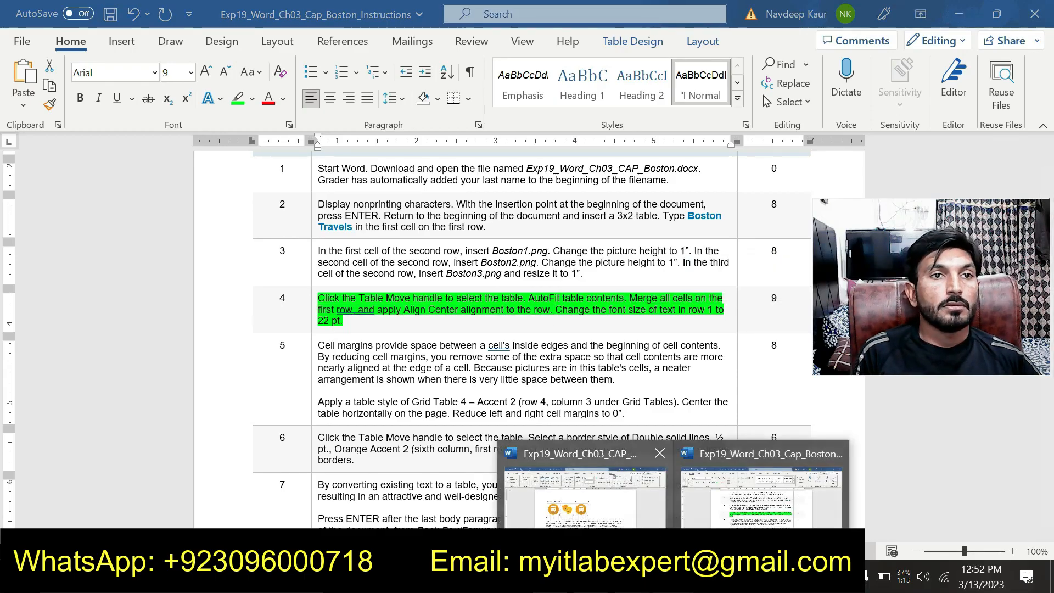
left_click(584, 496)
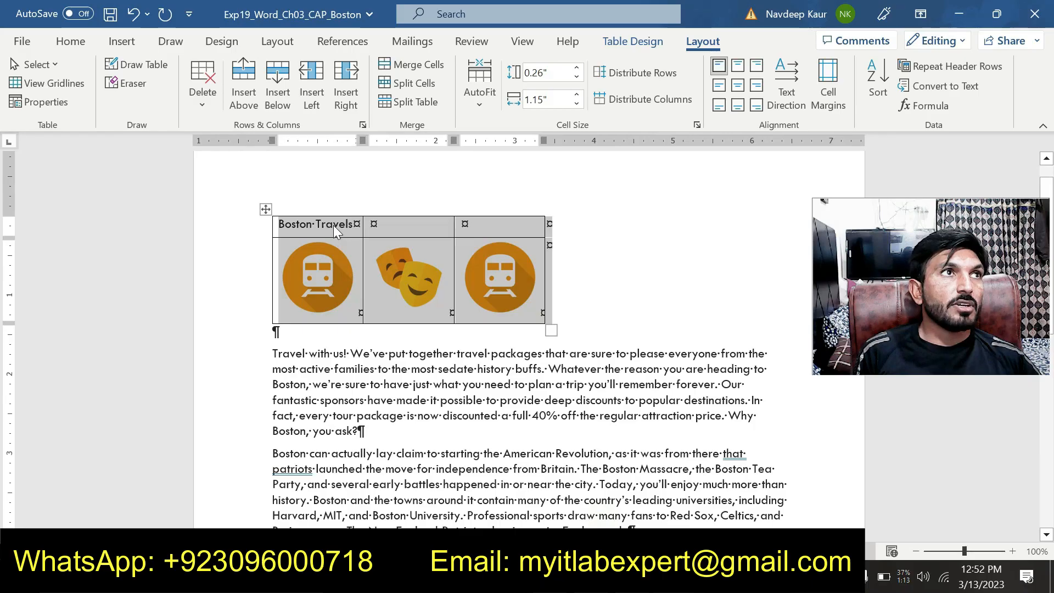
left_click(334, 225)
left_click_drag(334, 225, 480, 222)
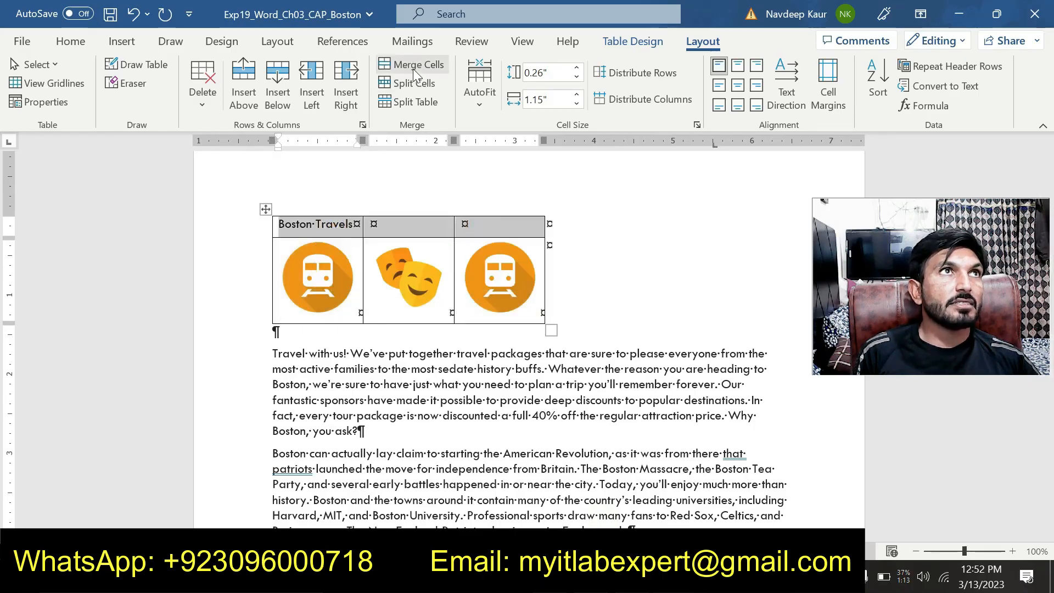
left_click(413, 68)
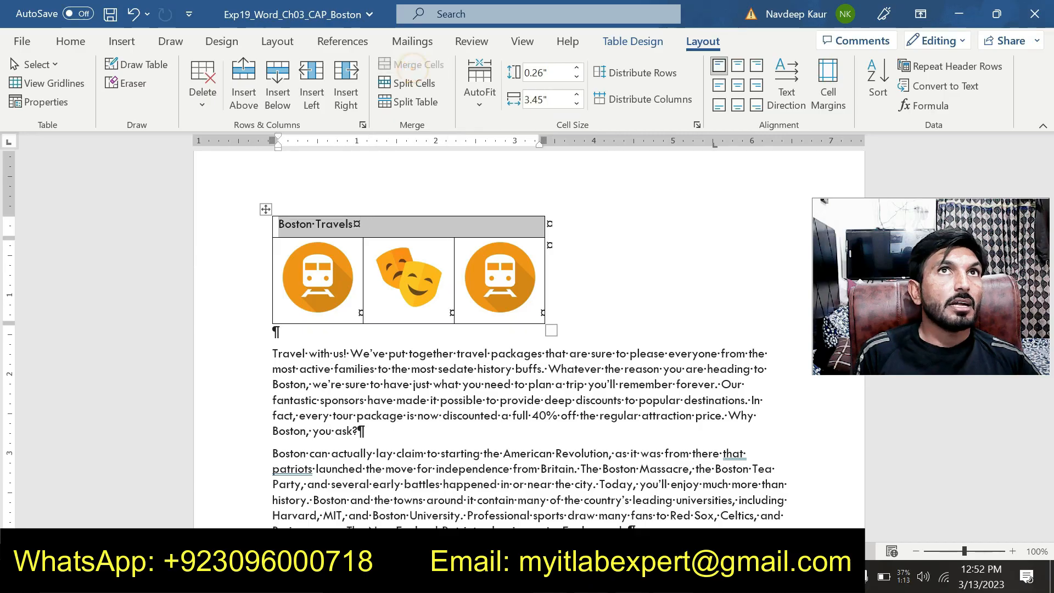
left_click(737, 85)
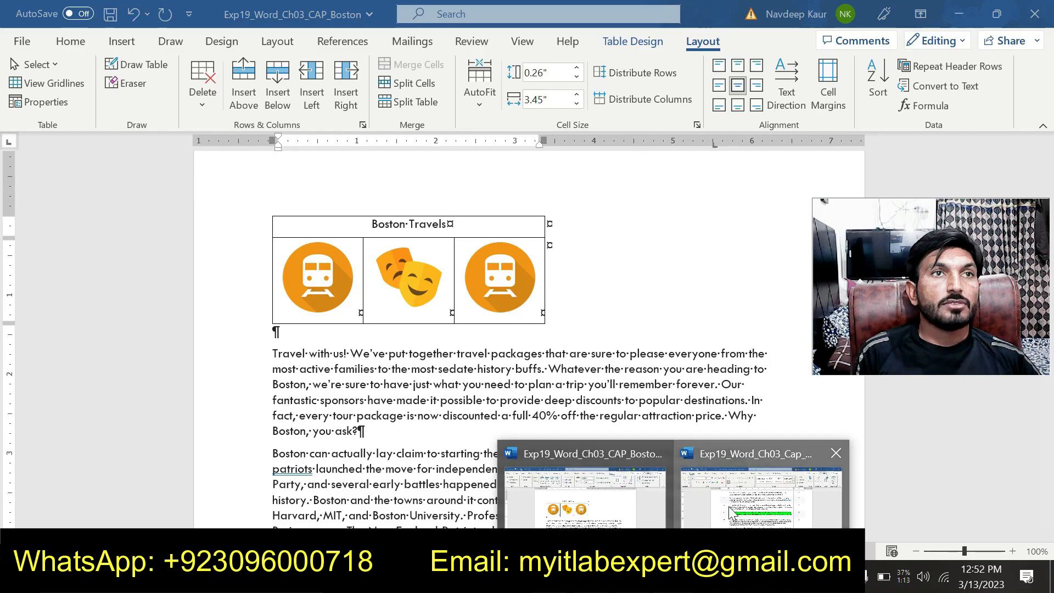
Select the font-size sentence of step 4 in the instructions, and set the Boston document's first-row table text to 22 pt.
left_click(721, 521)
left_click_drag(561, 308, 667, 319)
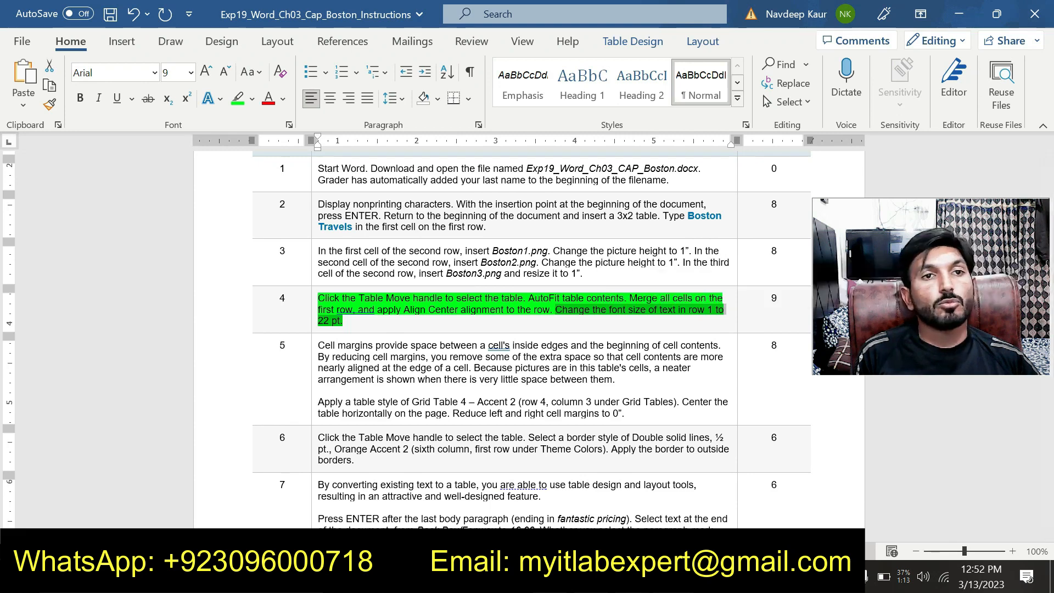
mouse_move(675, 576)
left_click(615, 529)
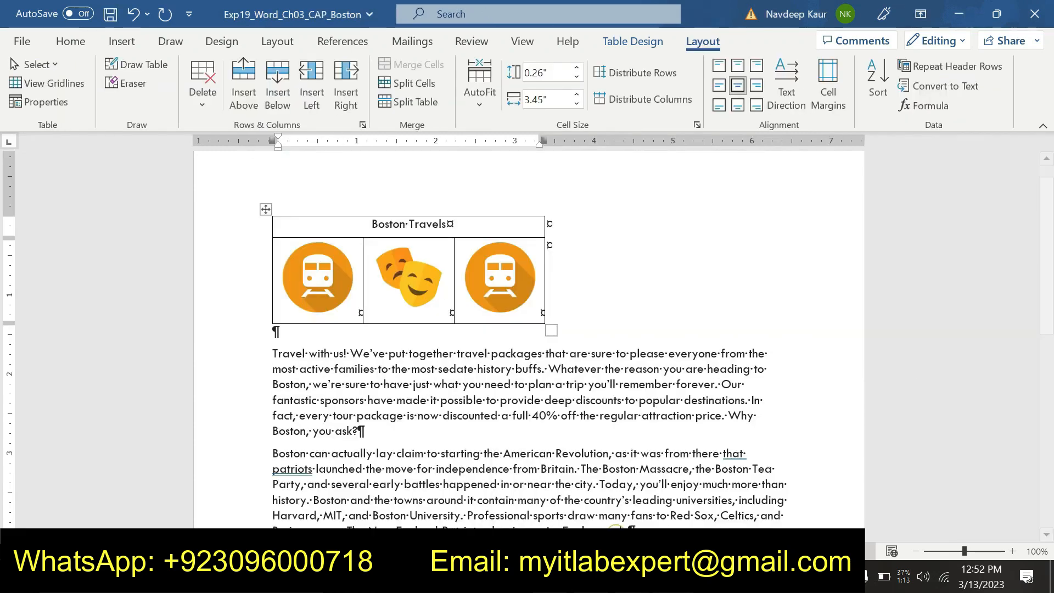
left_click(72, 42)
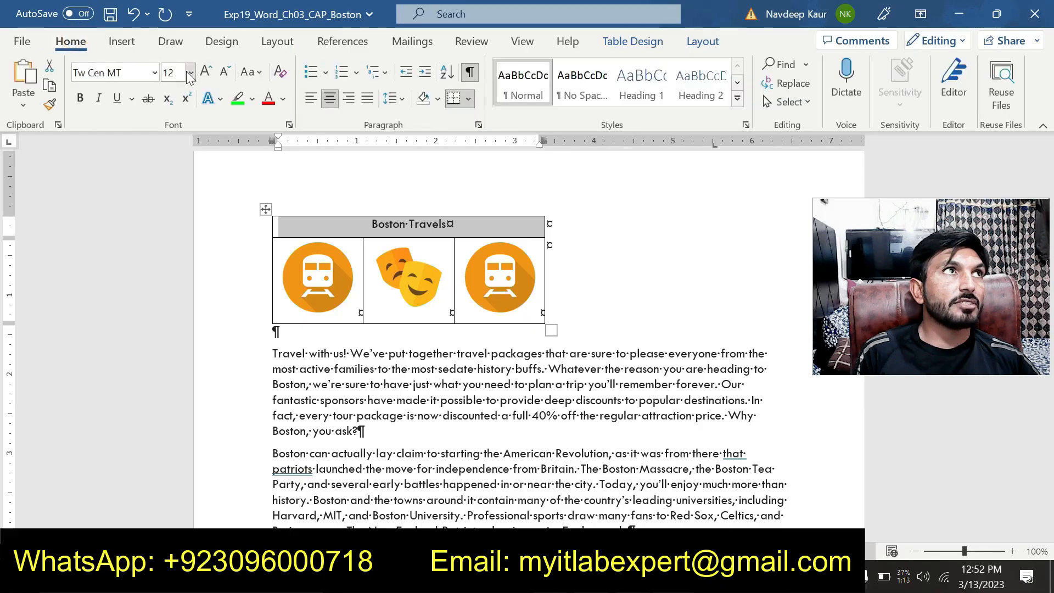
left_click(190, 74)
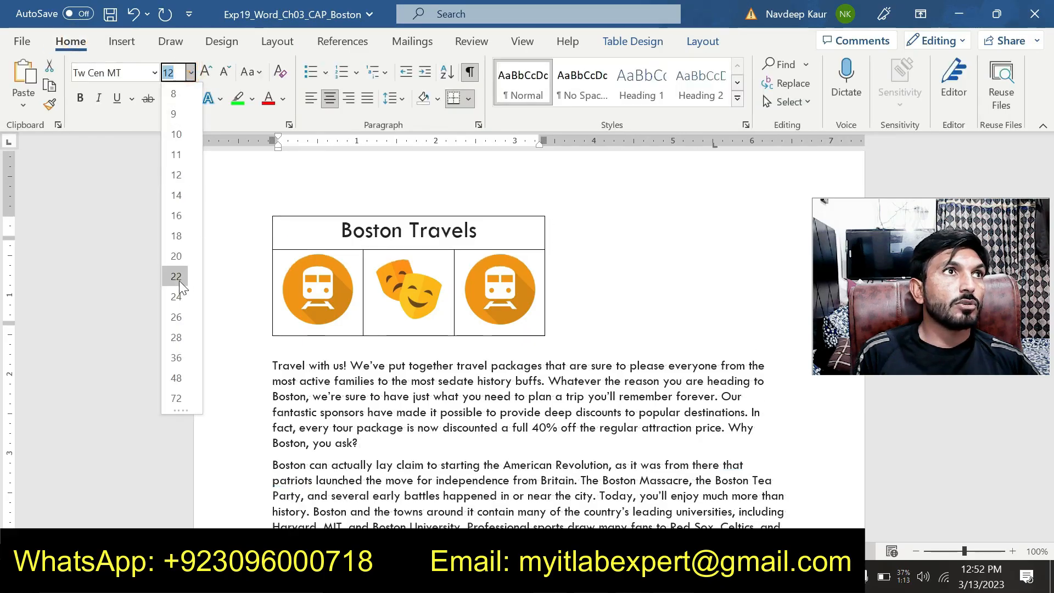
left_click(179, 279)
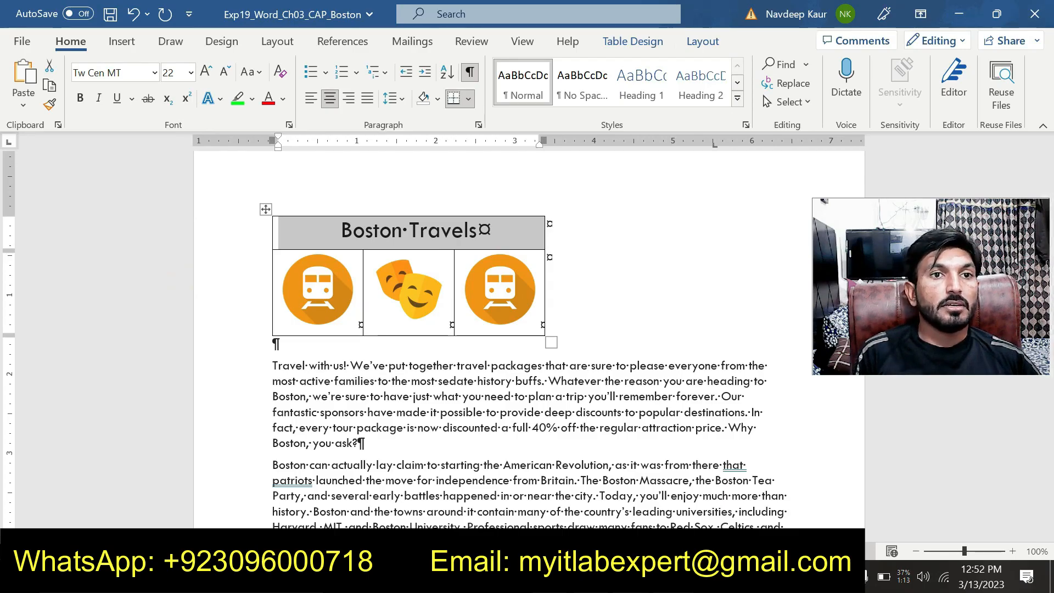
Switch to the instructions document and remove the green highlight from the step 4 instruction.
left_click(718, 516)
left_click_drag(353, 319, 318, 298)
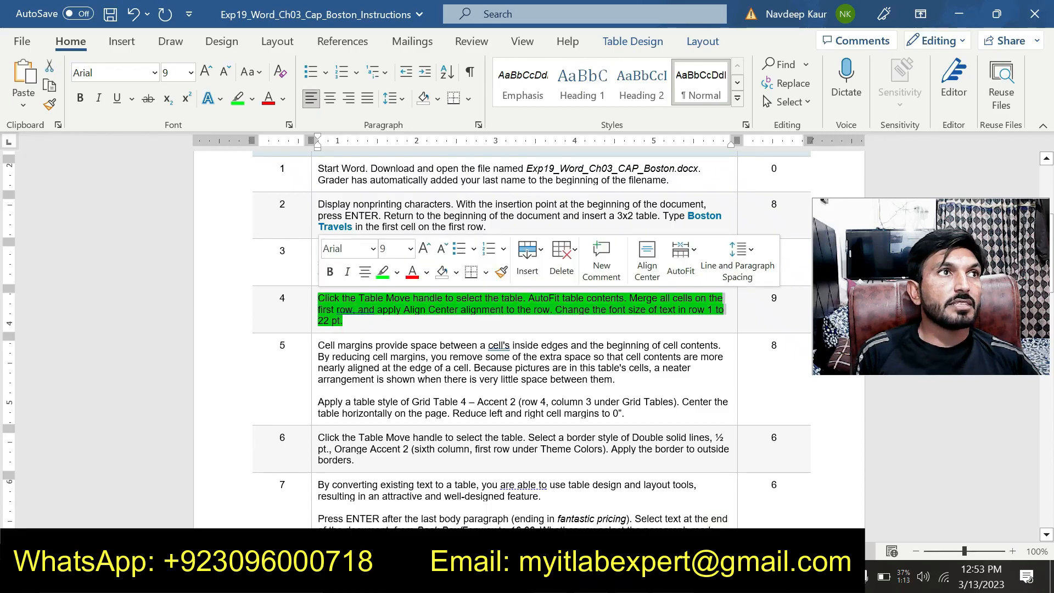
left_click(382, 271)
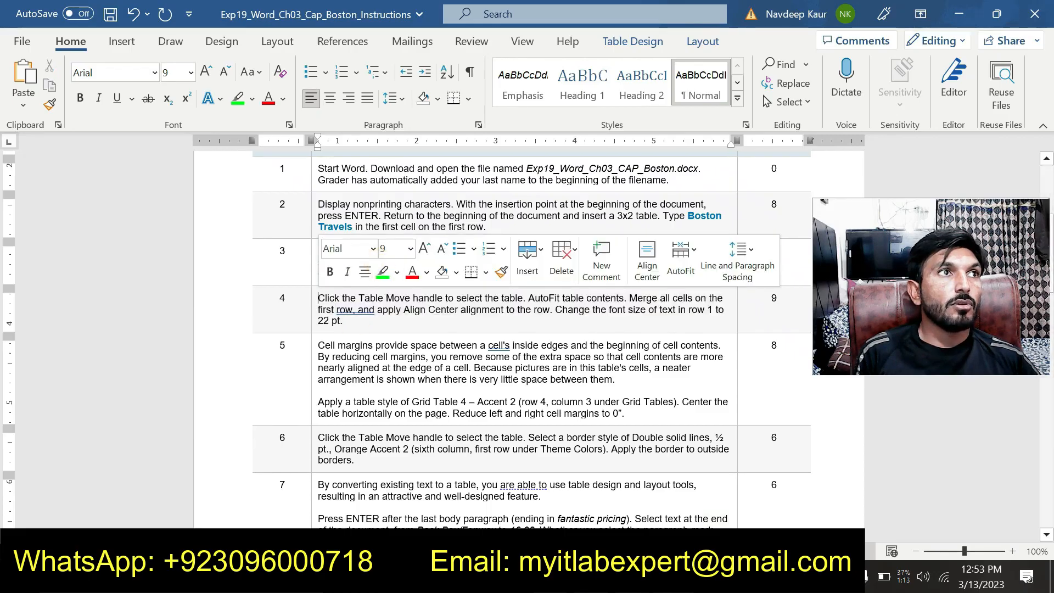
left_click(364, 324)
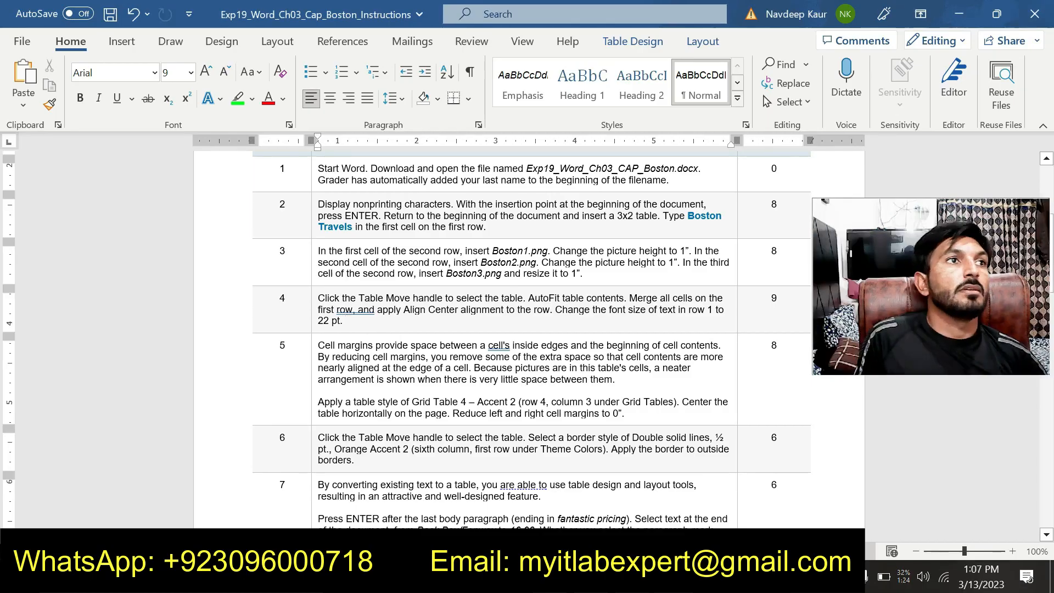
Highlight both paragraphs of the step 5 instruction in green.
scroll(504, 340, "down", 1)
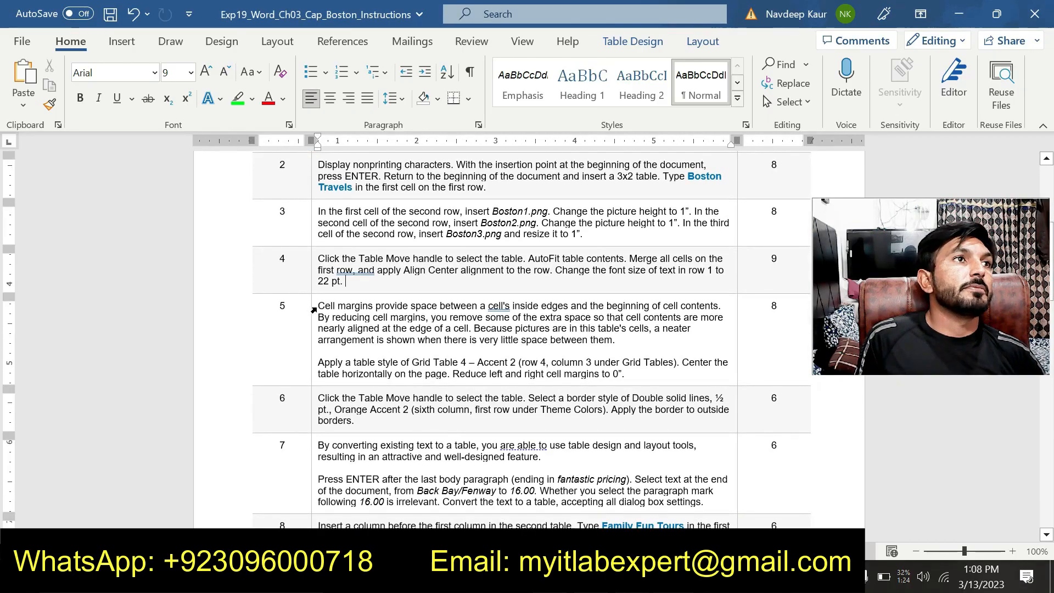
left_click_drag(320, 305, 651, 384)
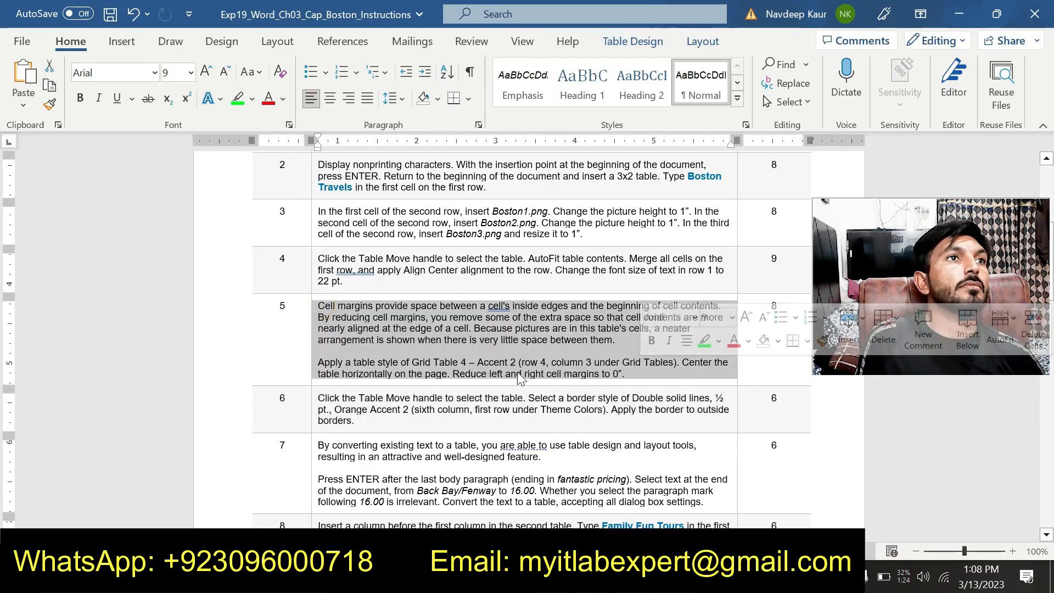
left_click(237, 99)
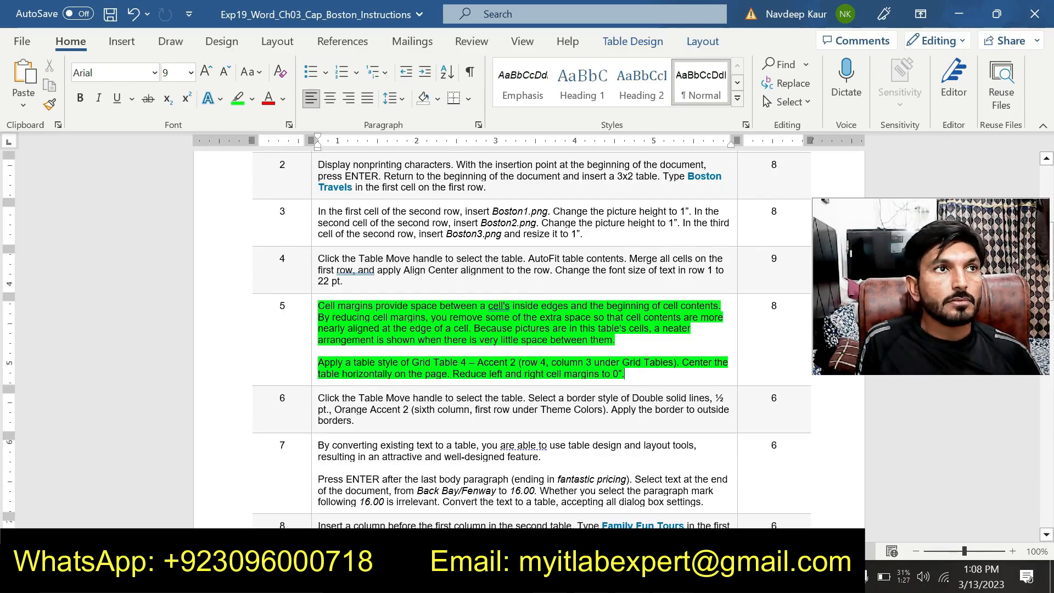
Switch to the Boston document, select the whole picture table and apply the Grid Table 4 - Accent 2 style.
left_click(673, 577)
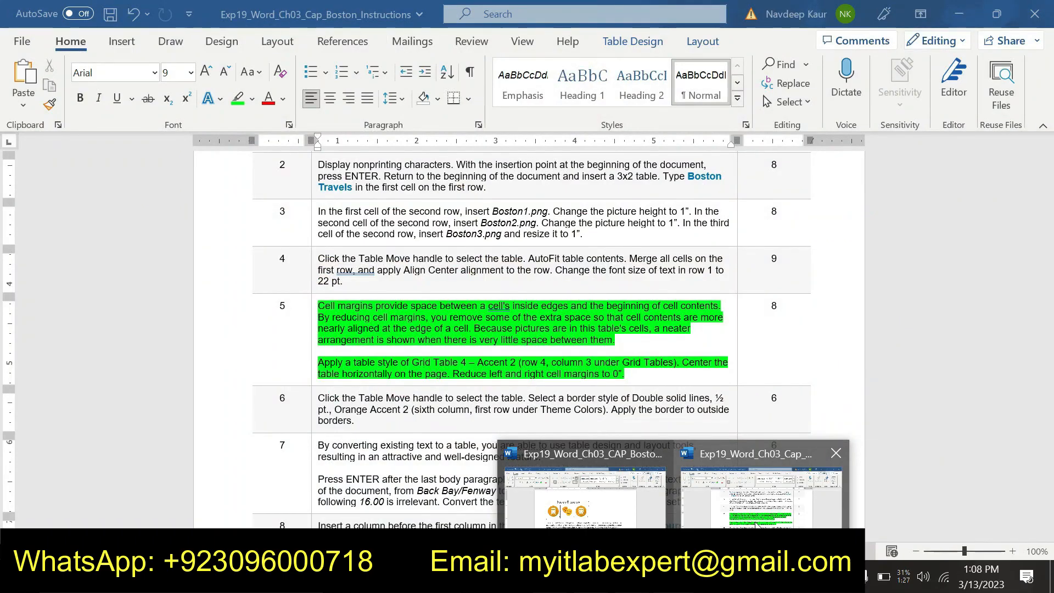
left_click(648, 521)
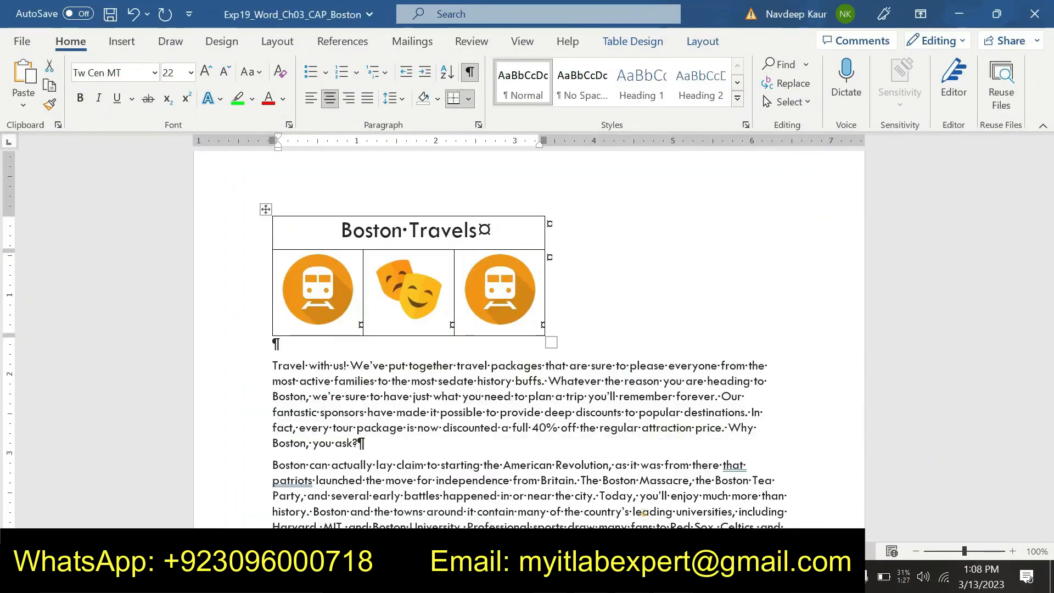
left_click(265, 209)
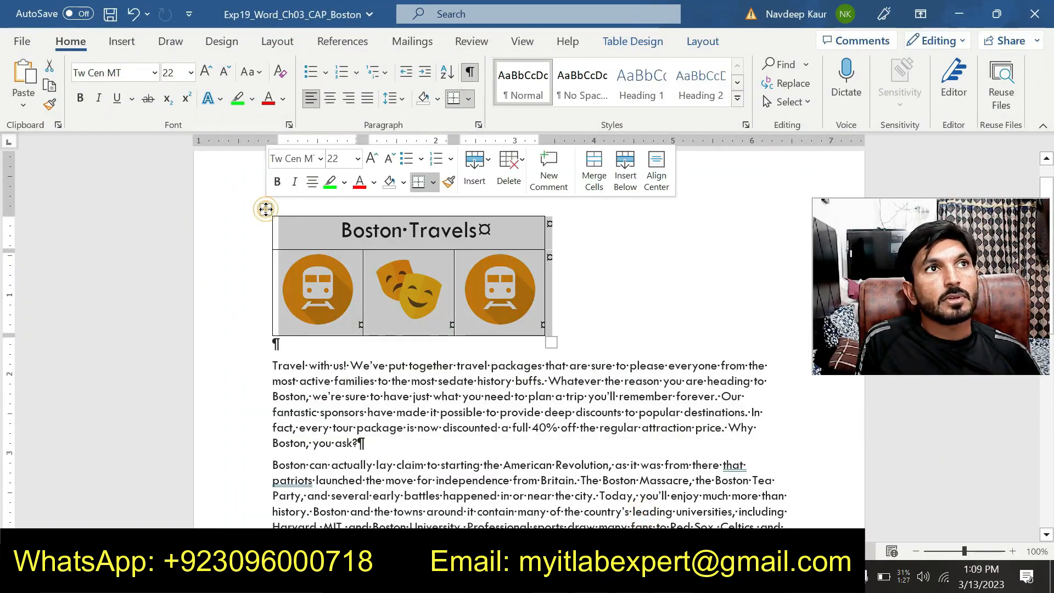
left_click(631, 42)
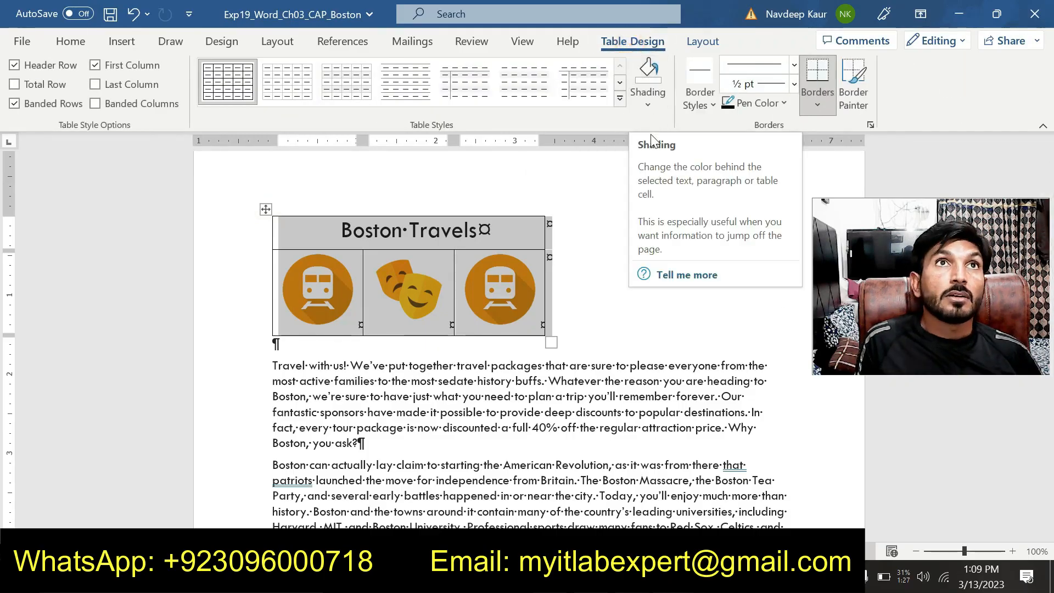
left_click(619, 102)
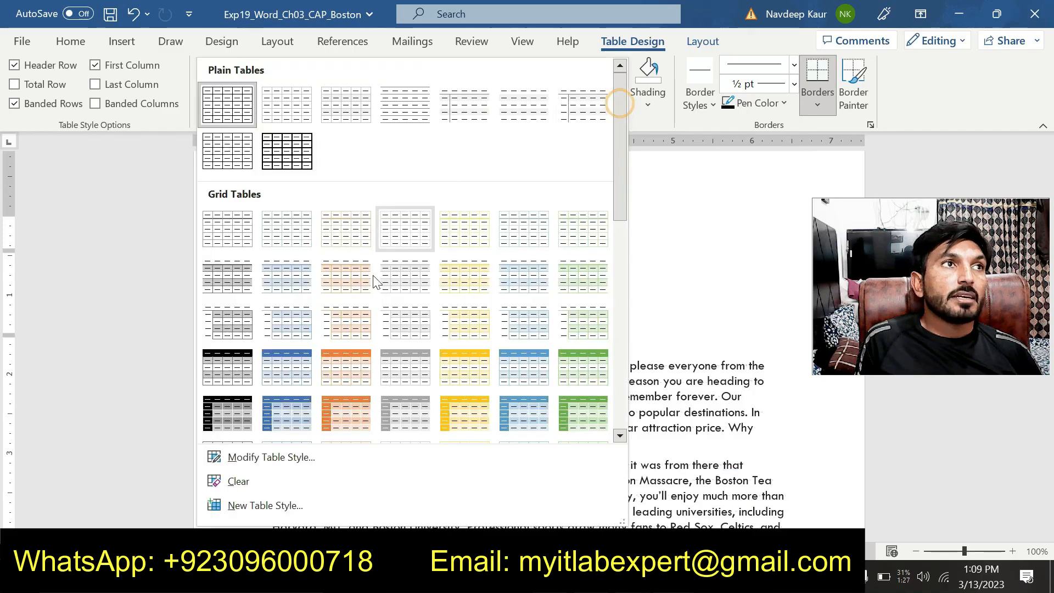
left_click(346, 376)
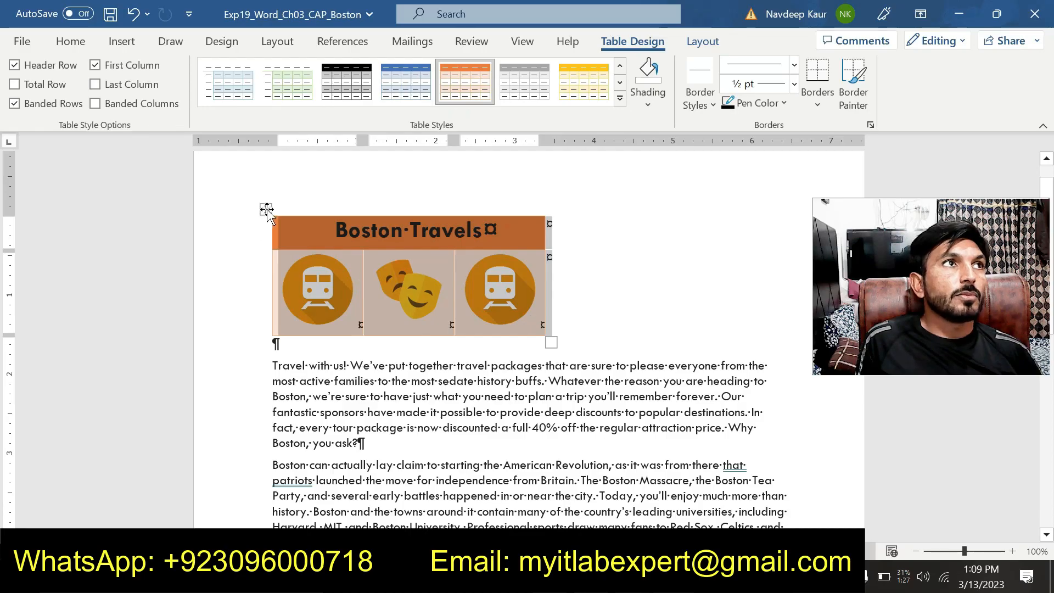
Open the picture table's cell margin options, check step 5 in the instructions document, and set the left default cell margin to 0".
right_click(267, 210)
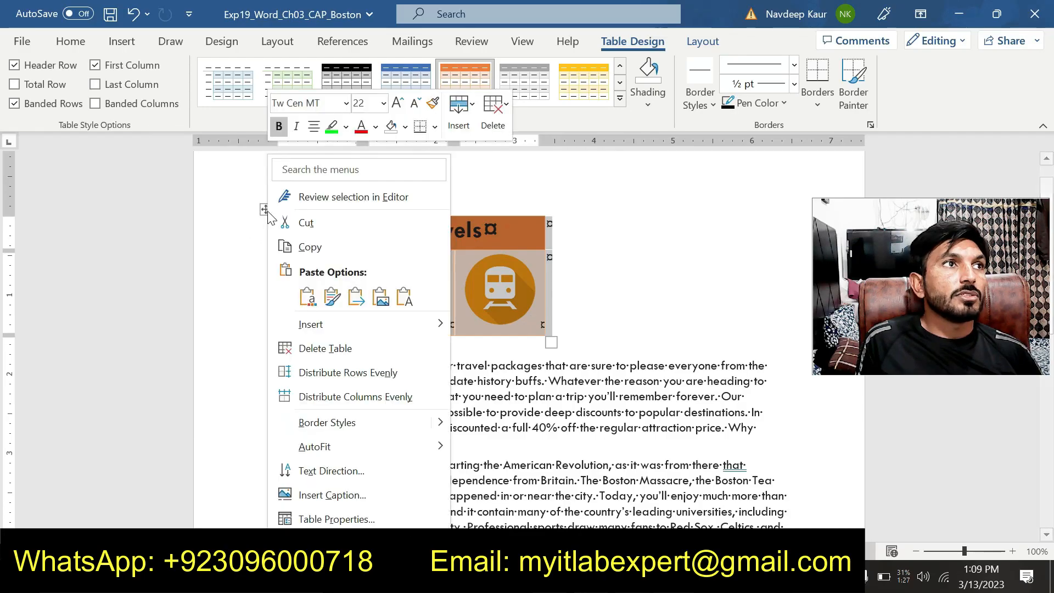
left_click(340, 519)
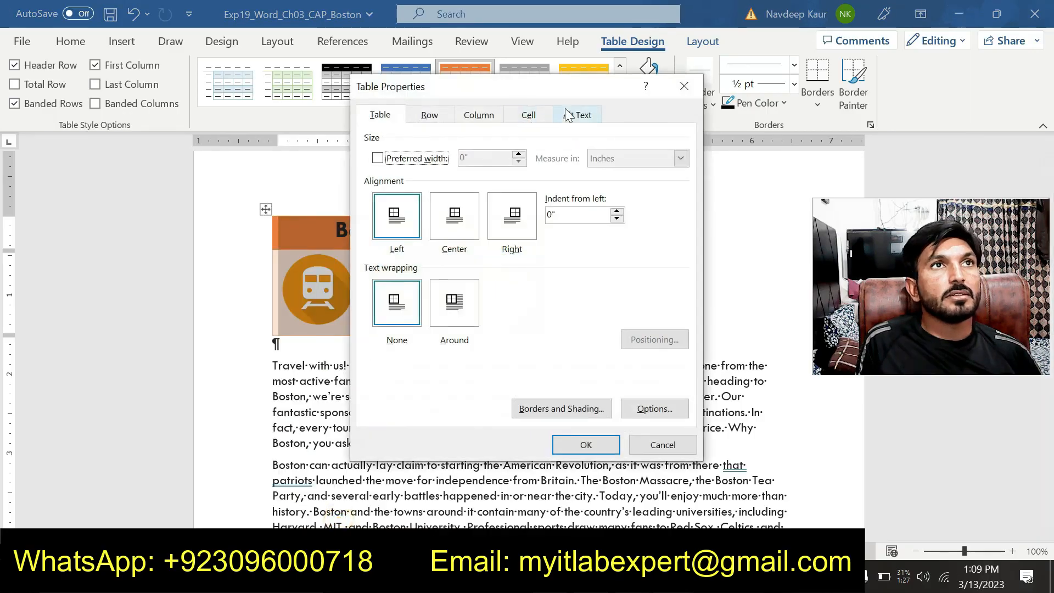
left_click(640, 414)
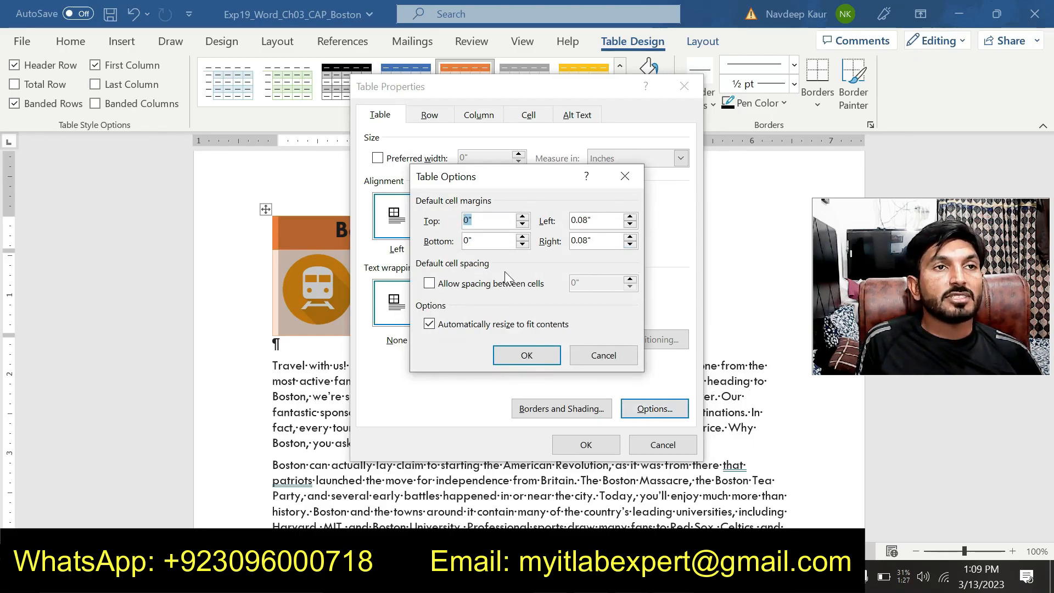
left_click(673, 576)
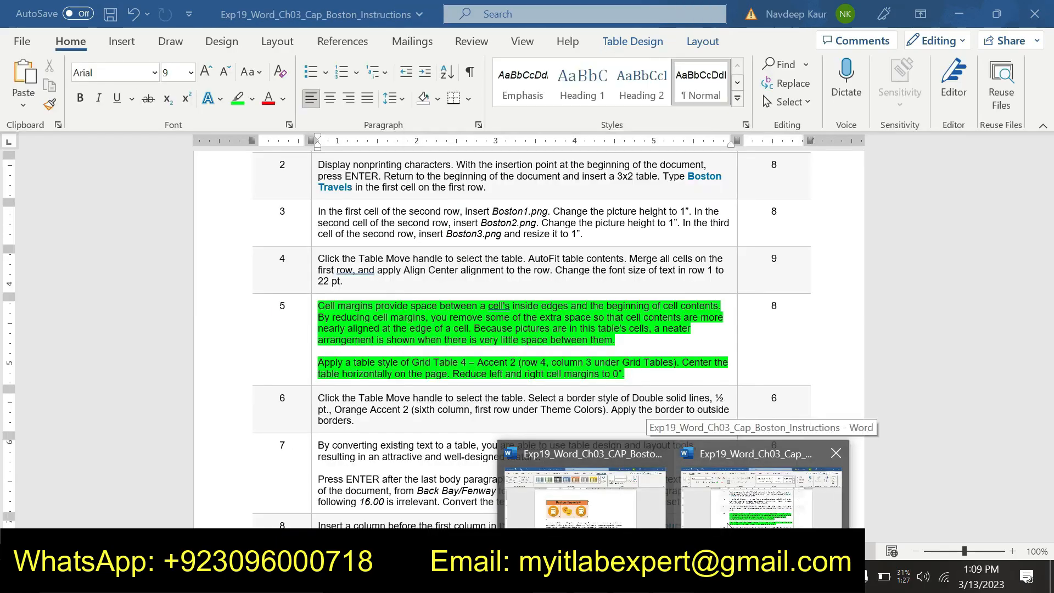
left_click(603, 504)
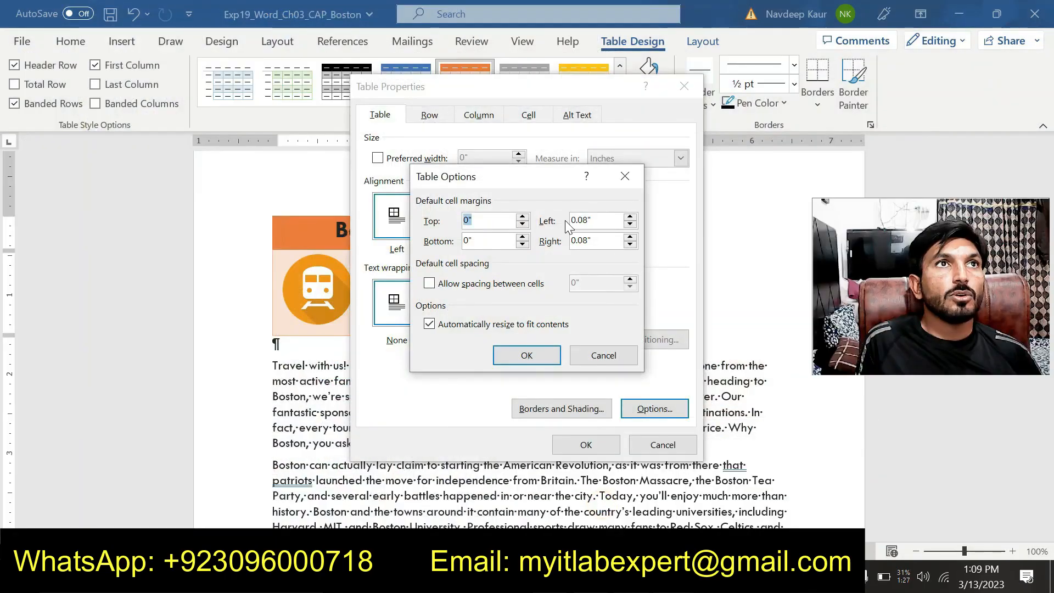
left_click(630, 223)
left_click(630, 224)
left_click(630, 223)
left_click(630, 224)
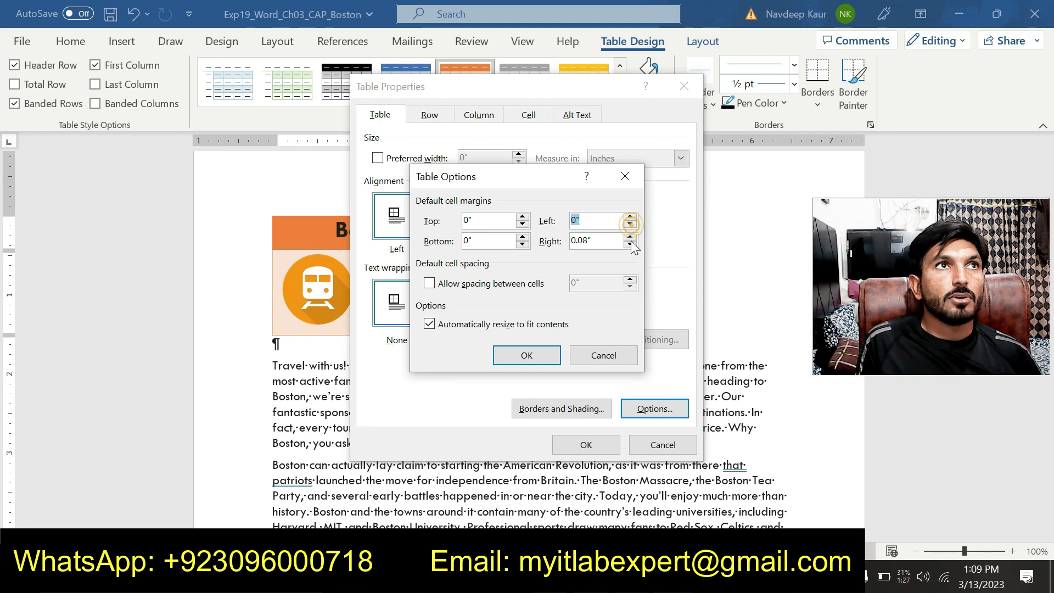
Set the picture table's right default cell margin to 0" and apply the table properties.
left_click(631, 244)
left_click(630, 244)
left_click(631, 244)
left_click(631, 244)
left_click(630, 244)
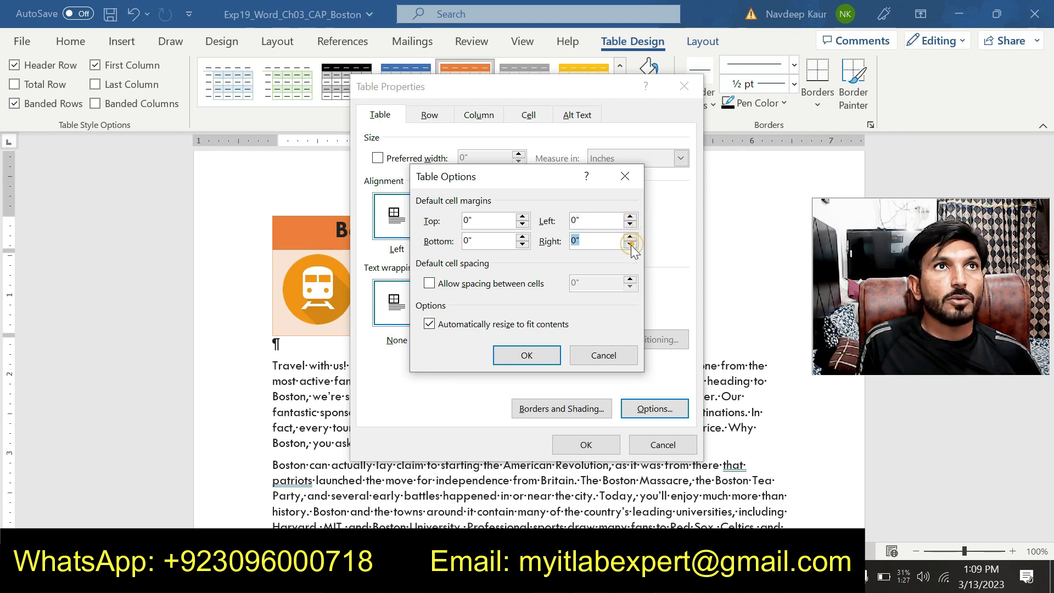
left_click(525, 355)
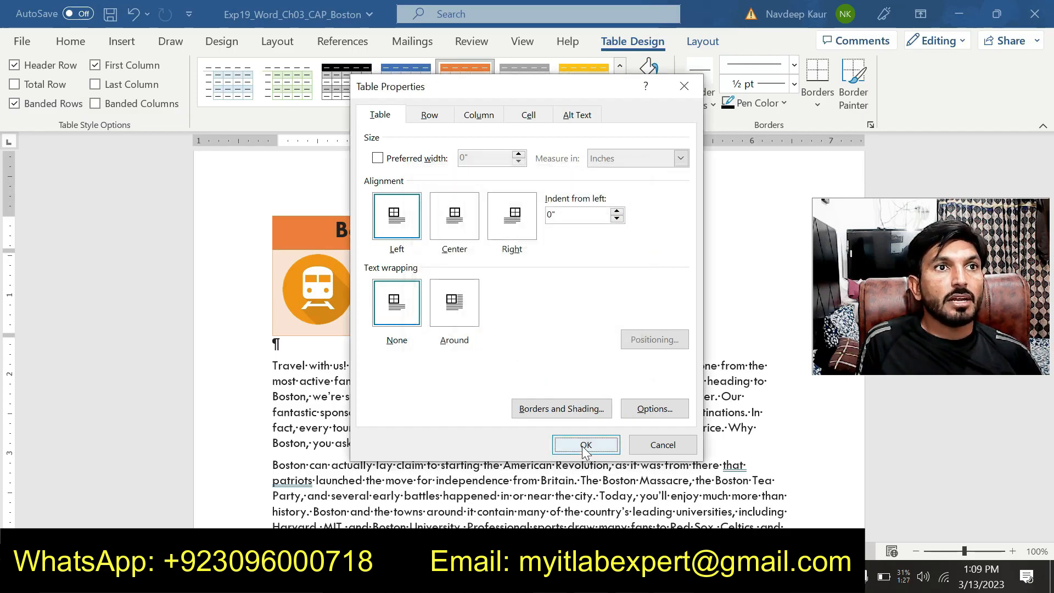
left_click(585, 445)
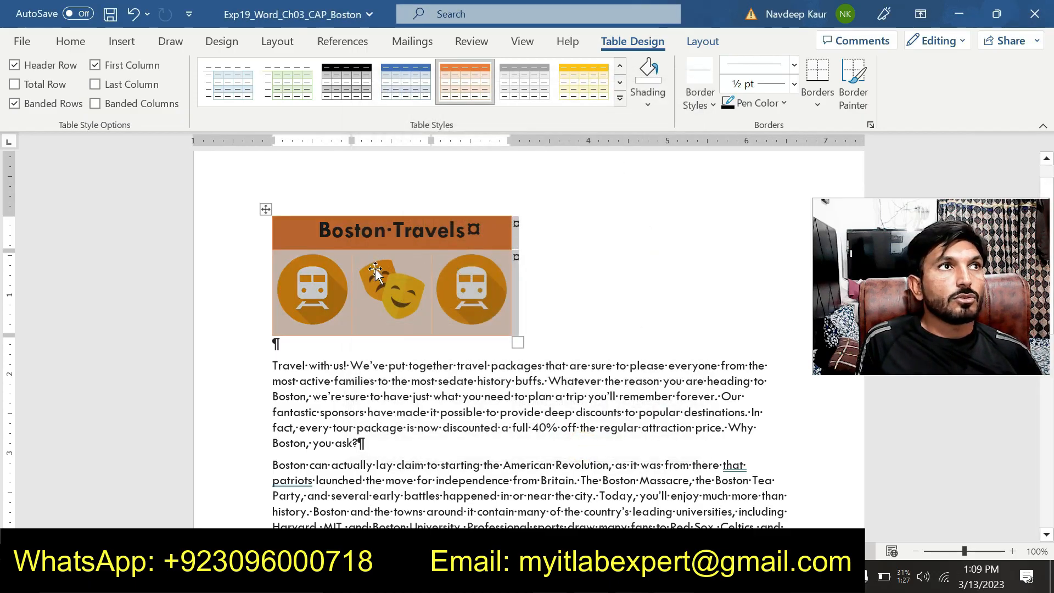
left_click(396, 365)
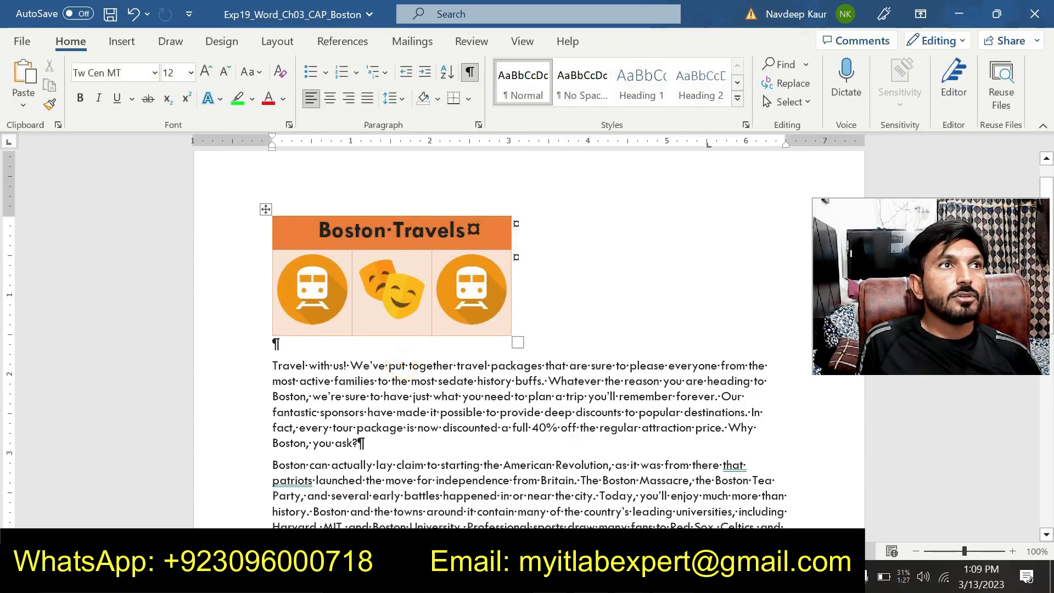
Switch to the instructions document, remove the green highlight from step 5 and highlight the step 6 instruction in green.
left_click(711, 513)
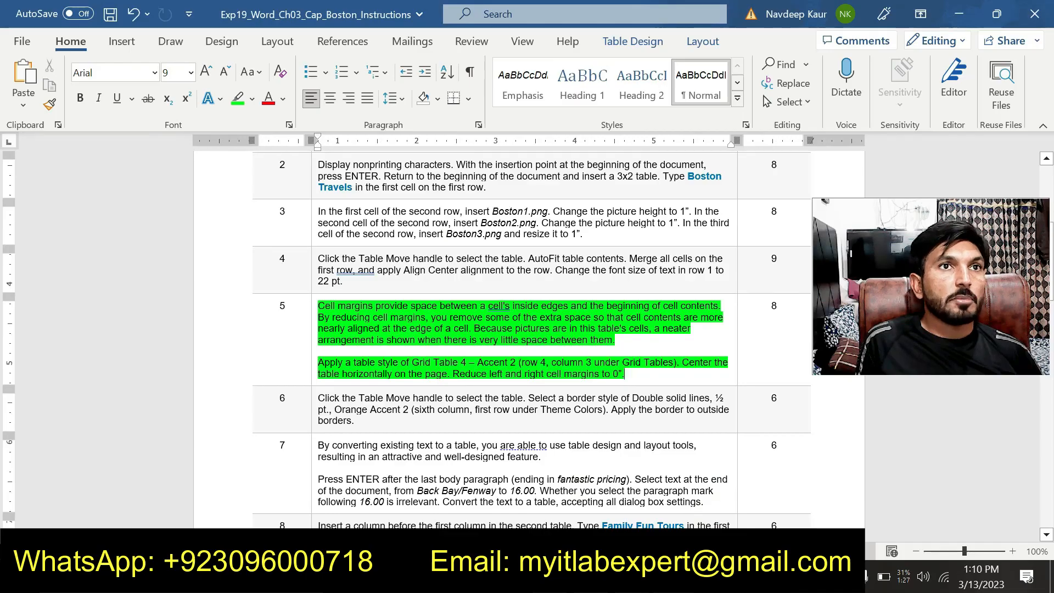
left_click_drag(551, 362, 319, 306)
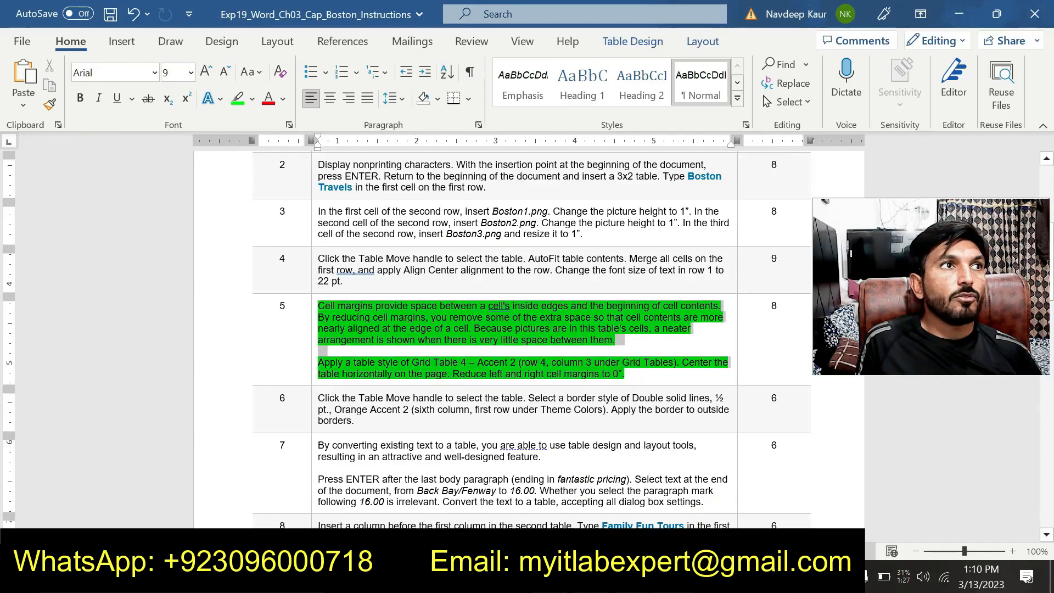
left_click(390, 280)
scroll(391, 282, "down", 4)
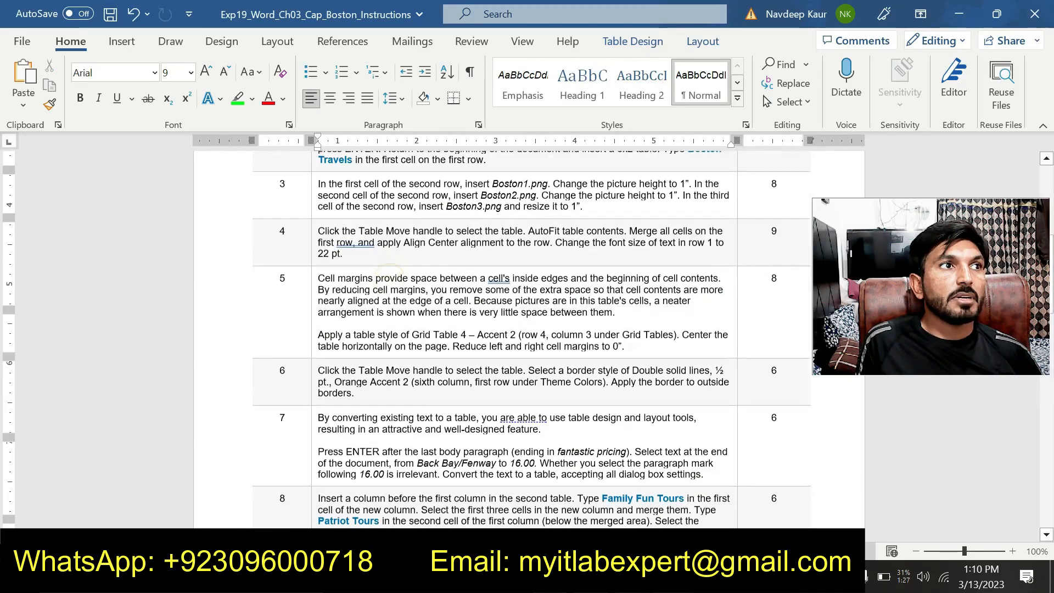
left_click_drag(369, 292, 319, 279)
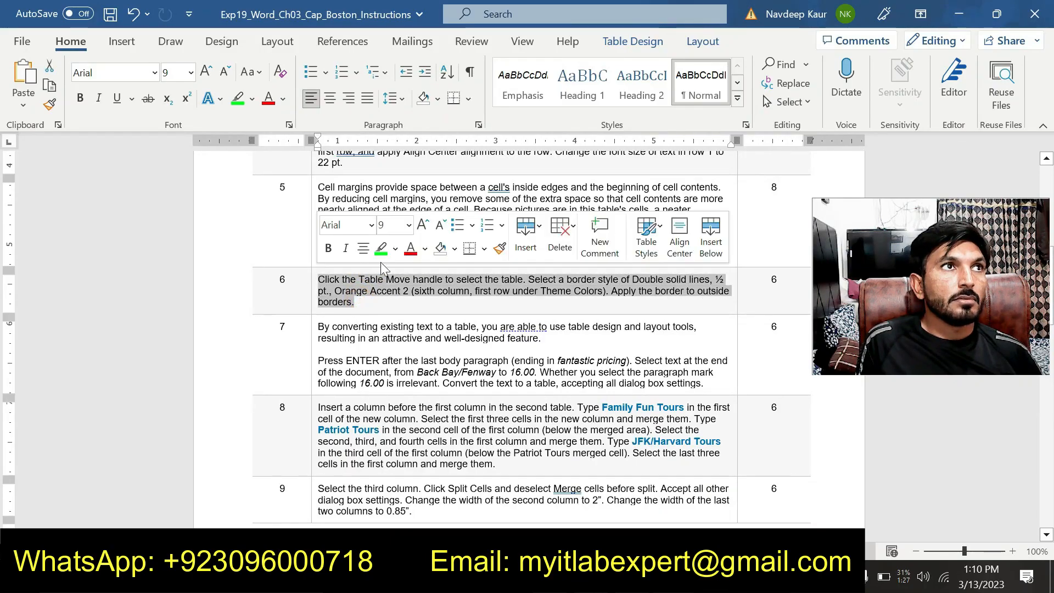
left_click(381, 247)
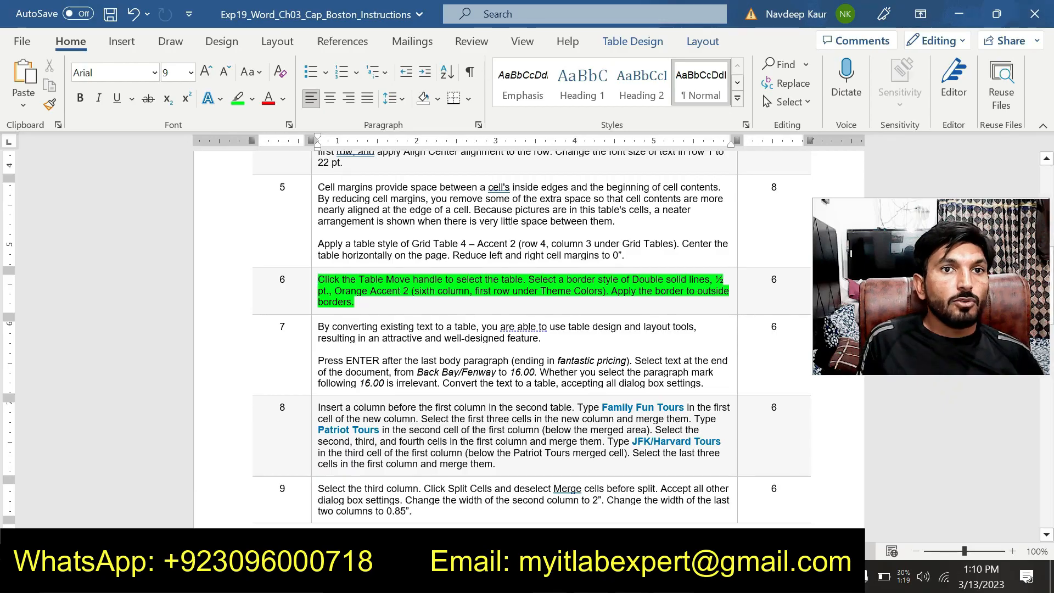
Switch to the Boston document, select the whole picture table and set the border pen color to Orange, Accent 2.
left_click(606, 508)
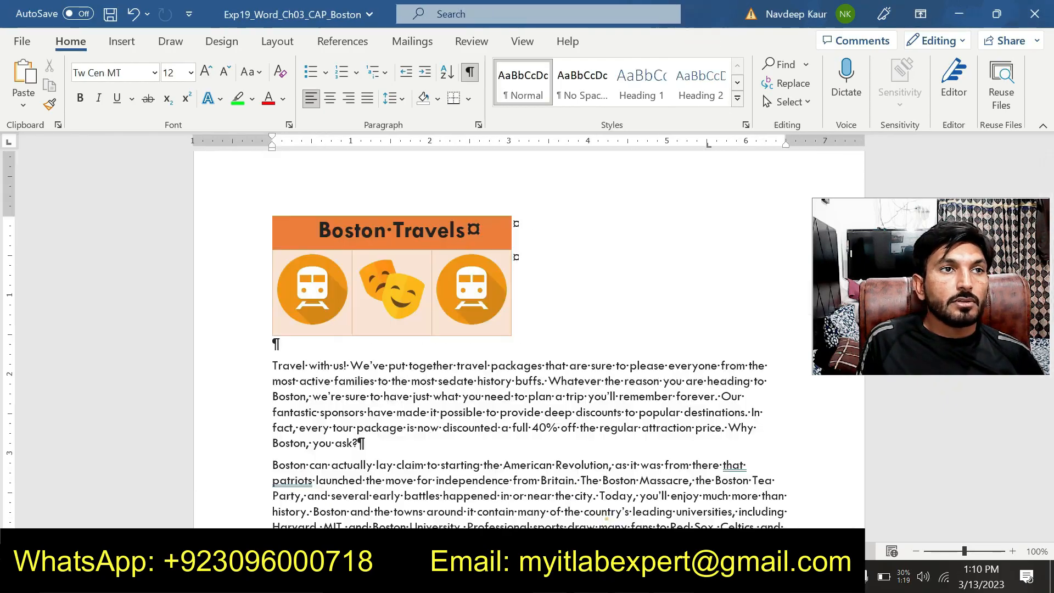
left_click(265, 209)
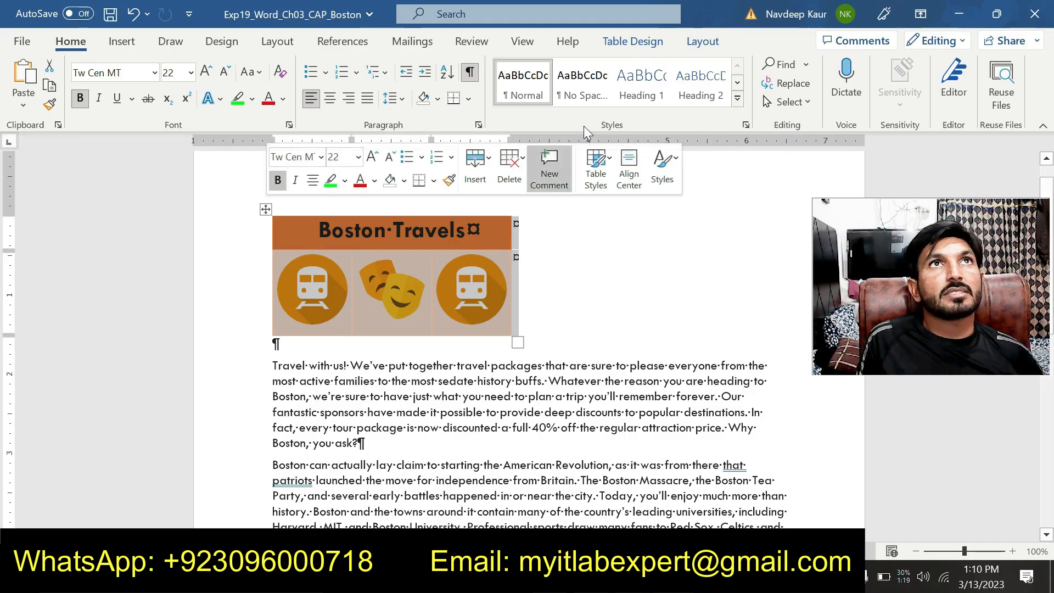
left_click(663, 42)
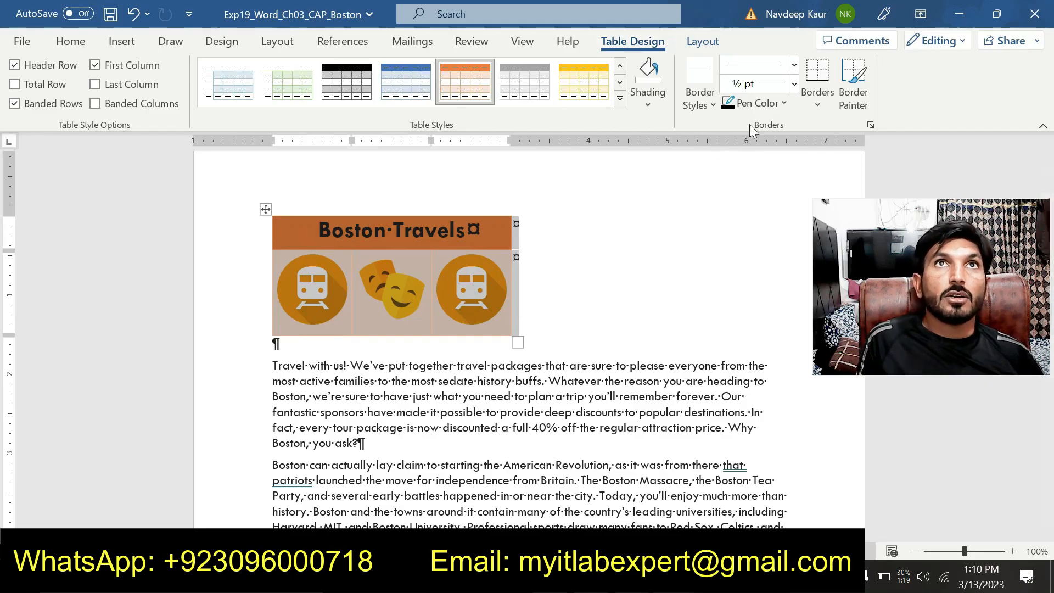
left_click(788, 106)
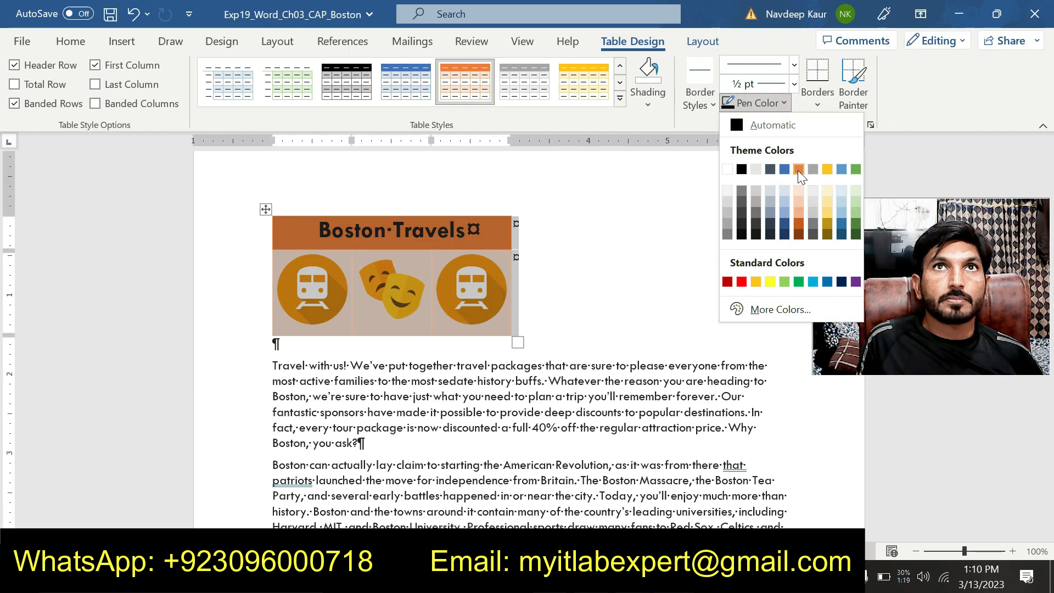
left_click(798, 169)
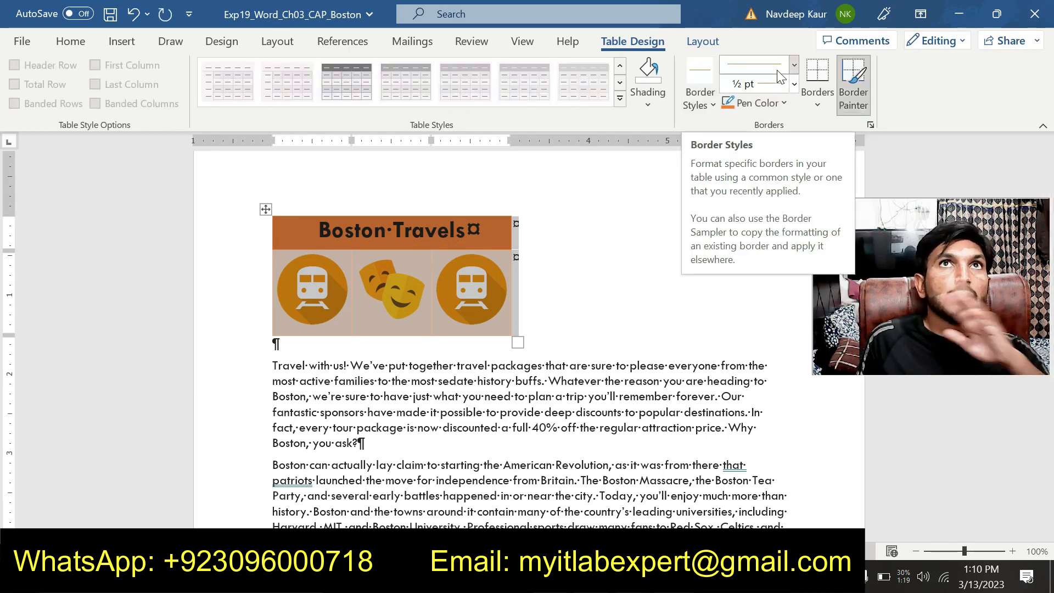
Check step 6 in the instructions document and set the border line to double solid lines at ½ pt in the Boston document.
left_click(674, 576)
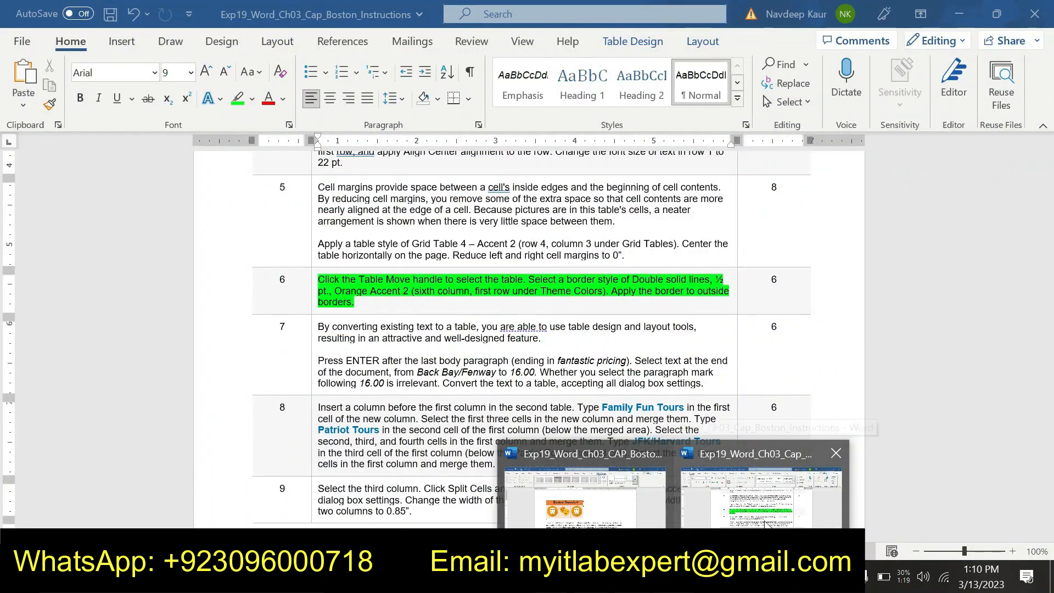
left_click(612, 522)
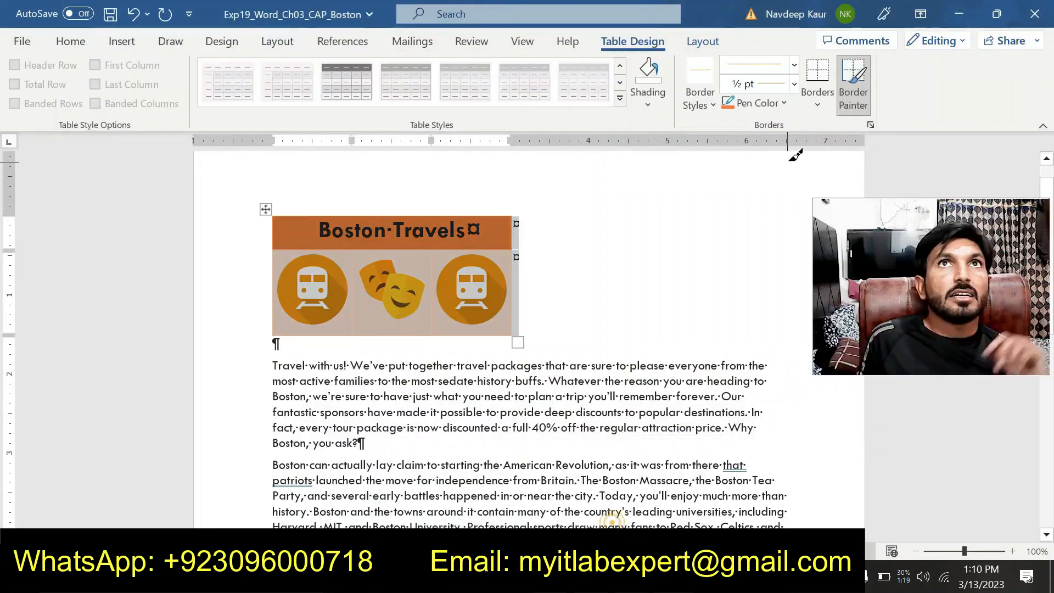
left_click(794, 64)
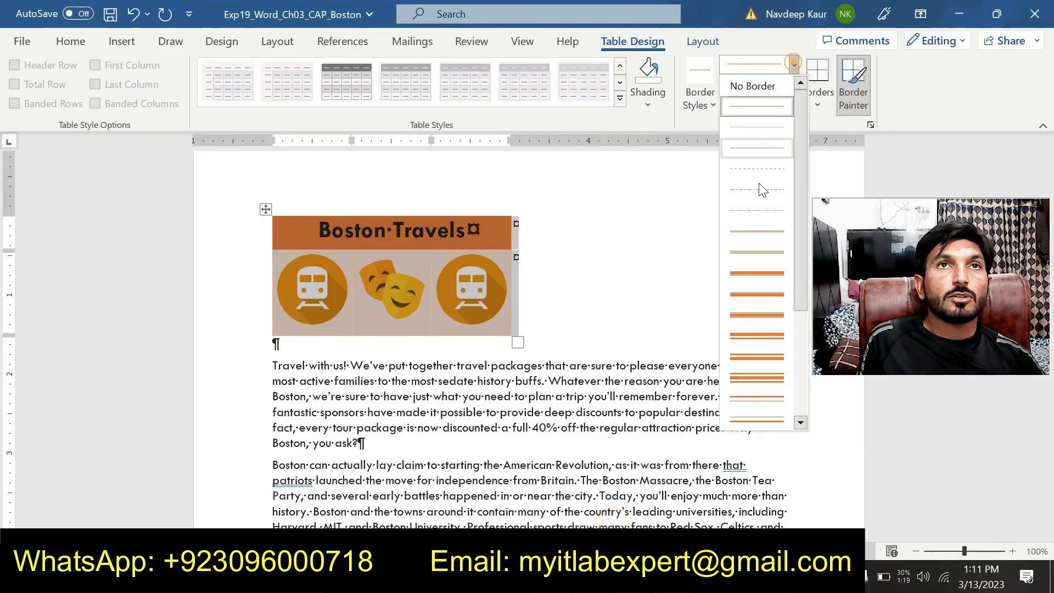
left_click(751, 232)
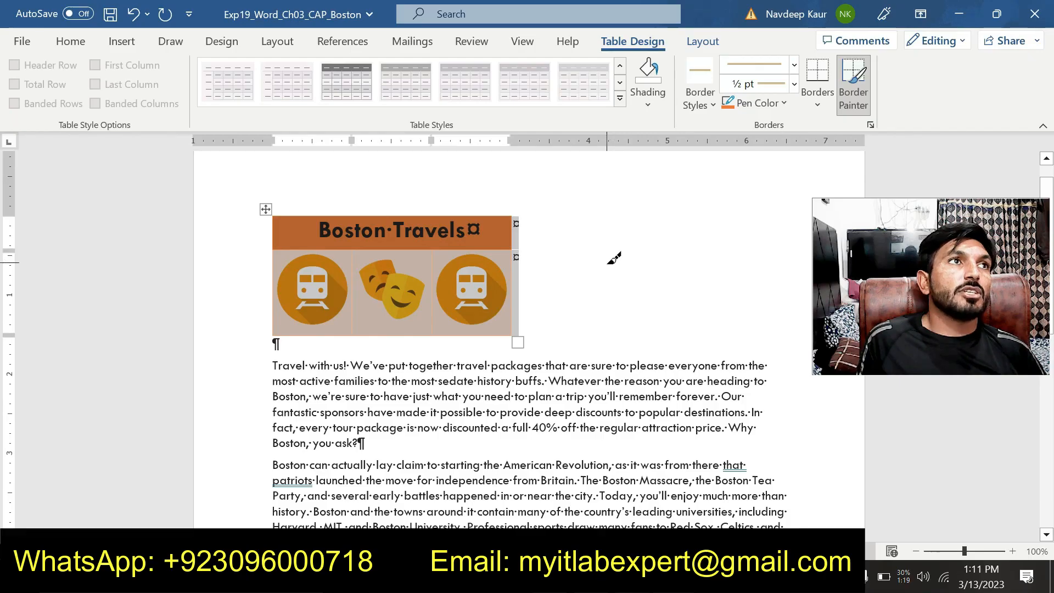
left_click(673, 576)
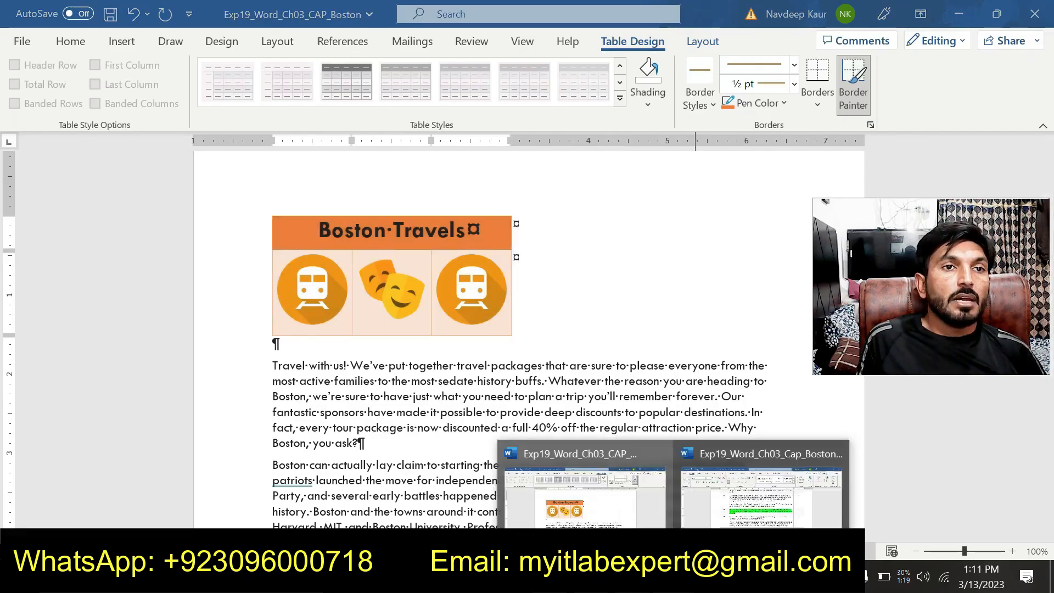
mouse_move(775, 524)
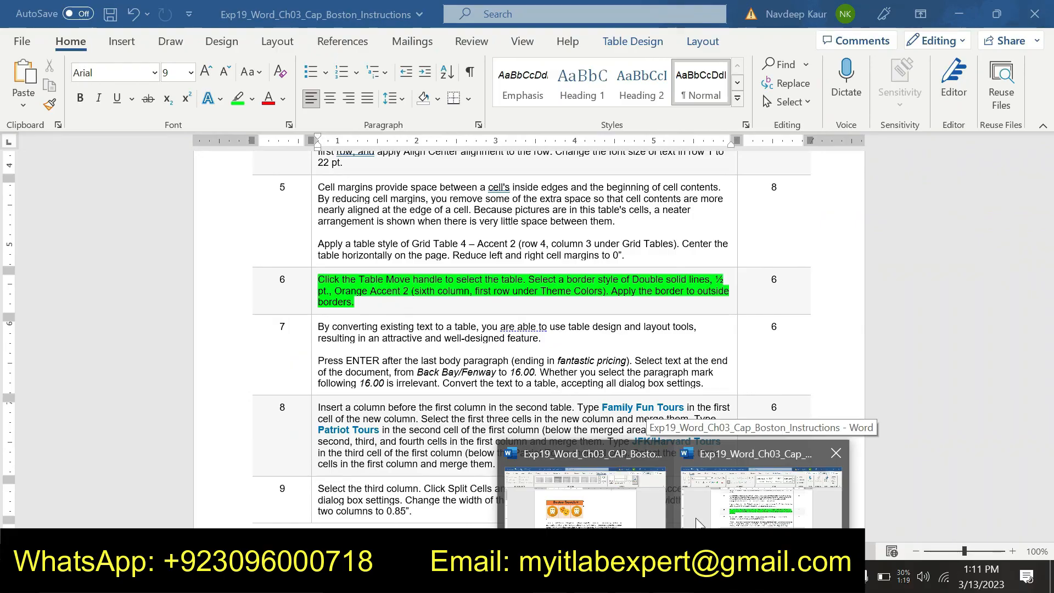
left_click(585, 497)
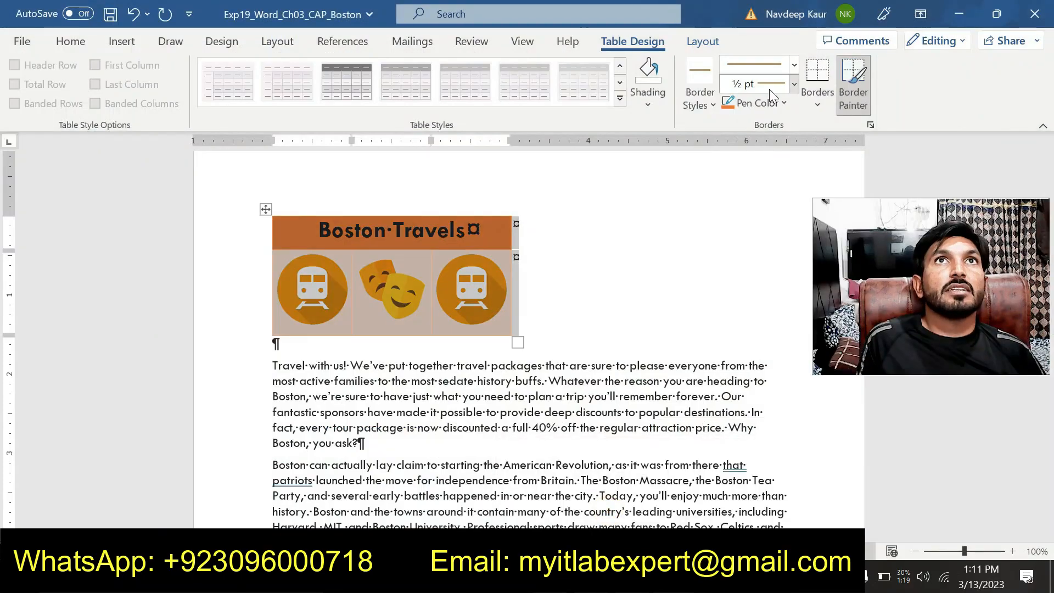
left_click(794, 82)
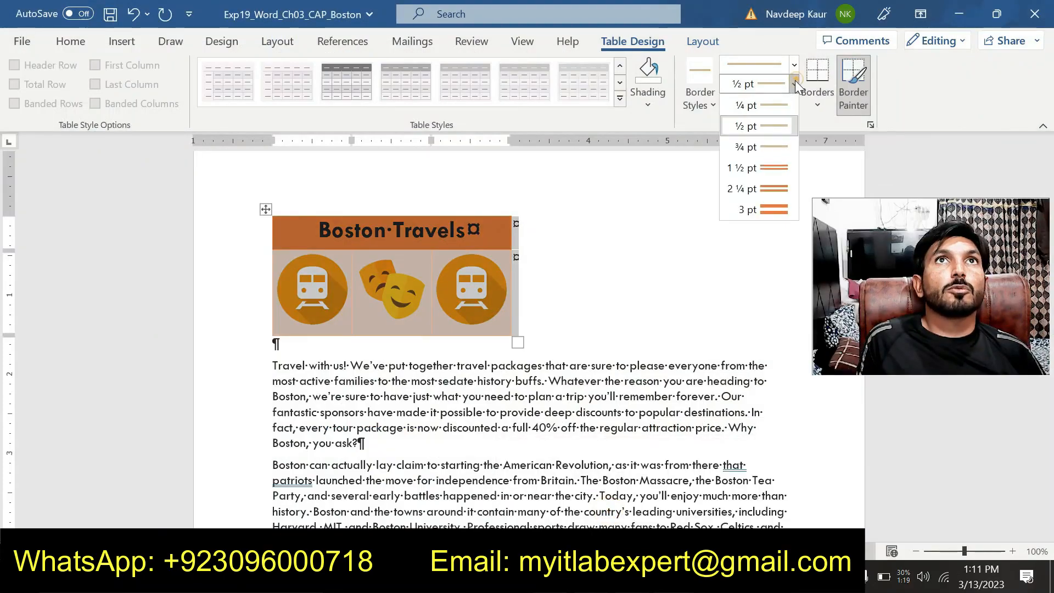
left_click(758, 128)
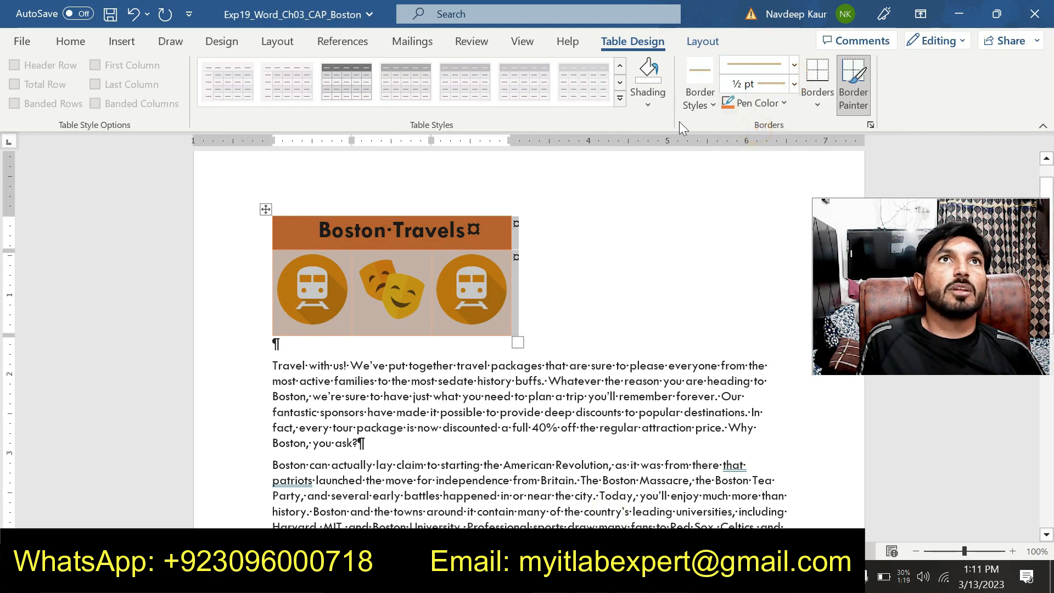
Apply the chosen border to the outside borders of the picture table and deselect the table.
left_click(819, 101)
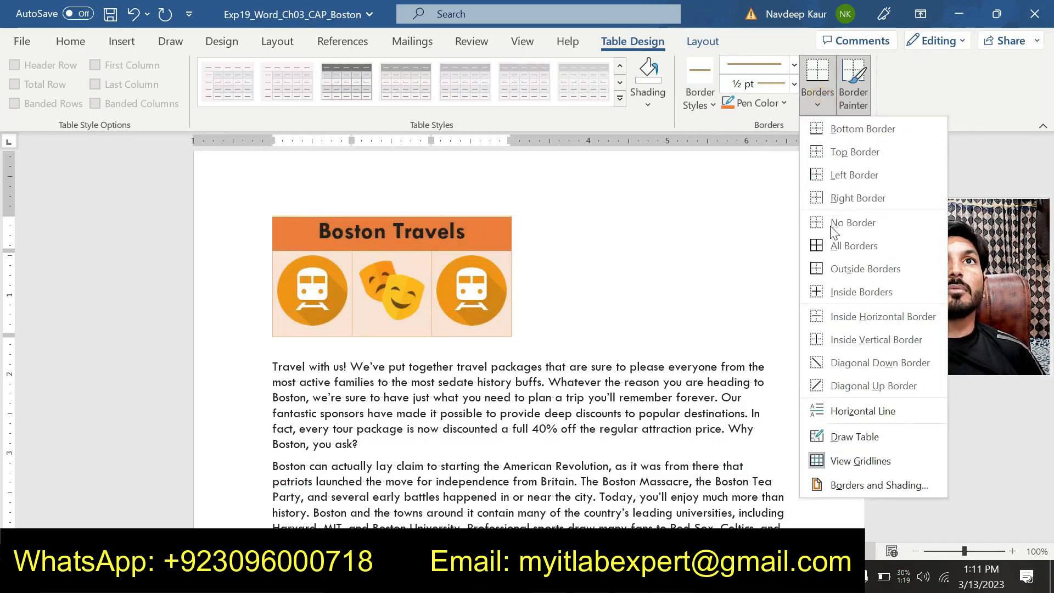
left_click(841, 269)
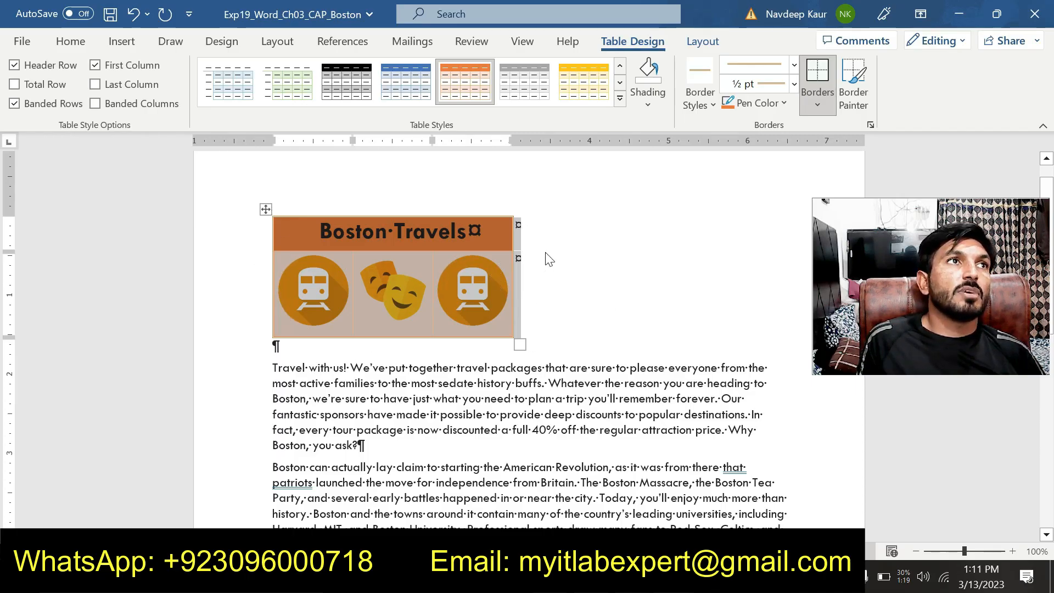
left_click(601, 398)
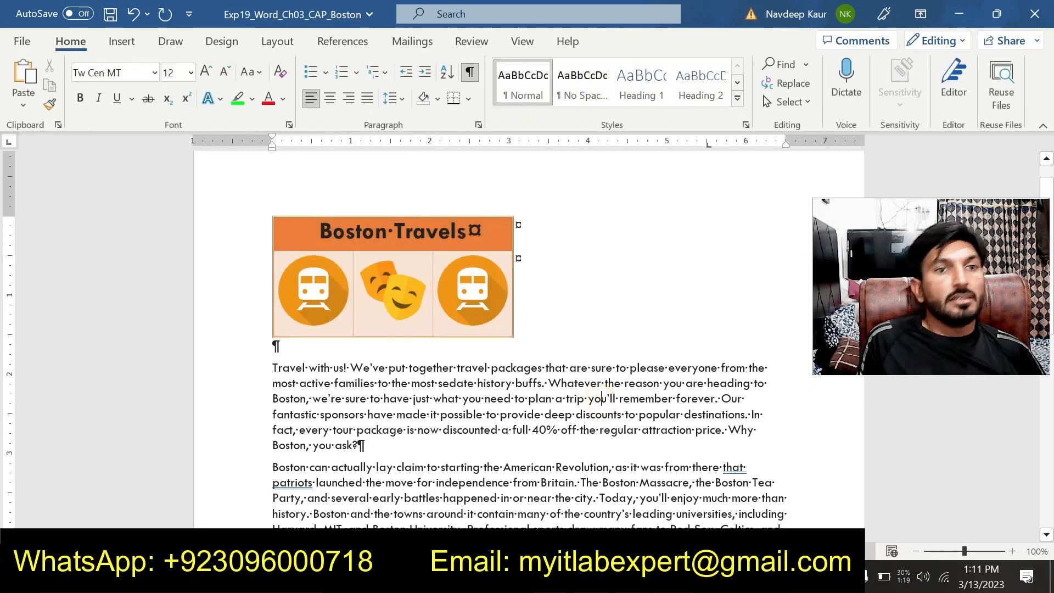
Switch to the instructions document and remove the green highlight from the step 6 instruction.
left_click(675, 577)
left_click(720, 505)
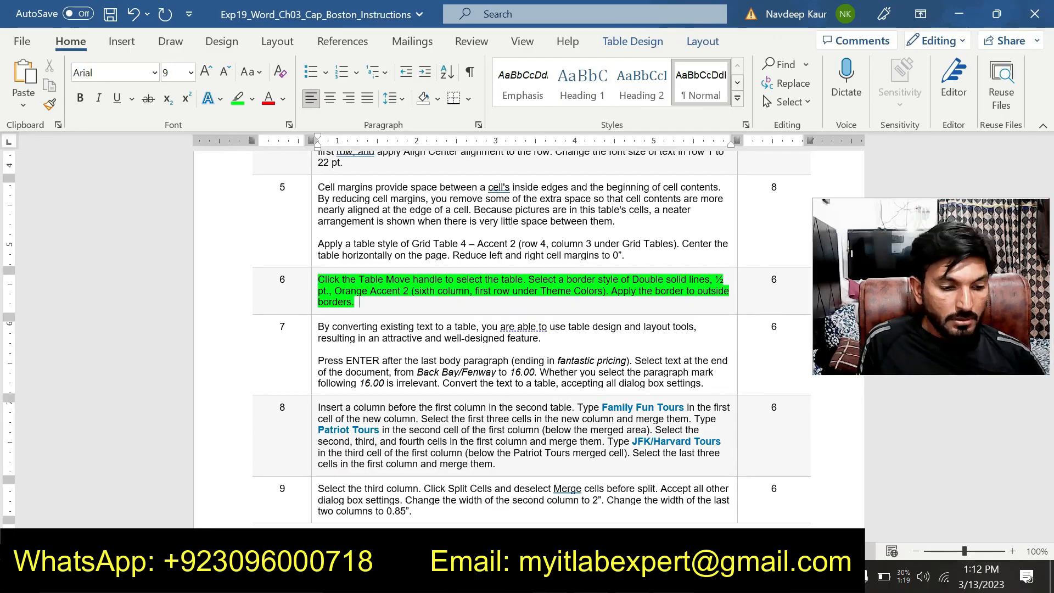
left_click_drag(361, 302, 318, 280)
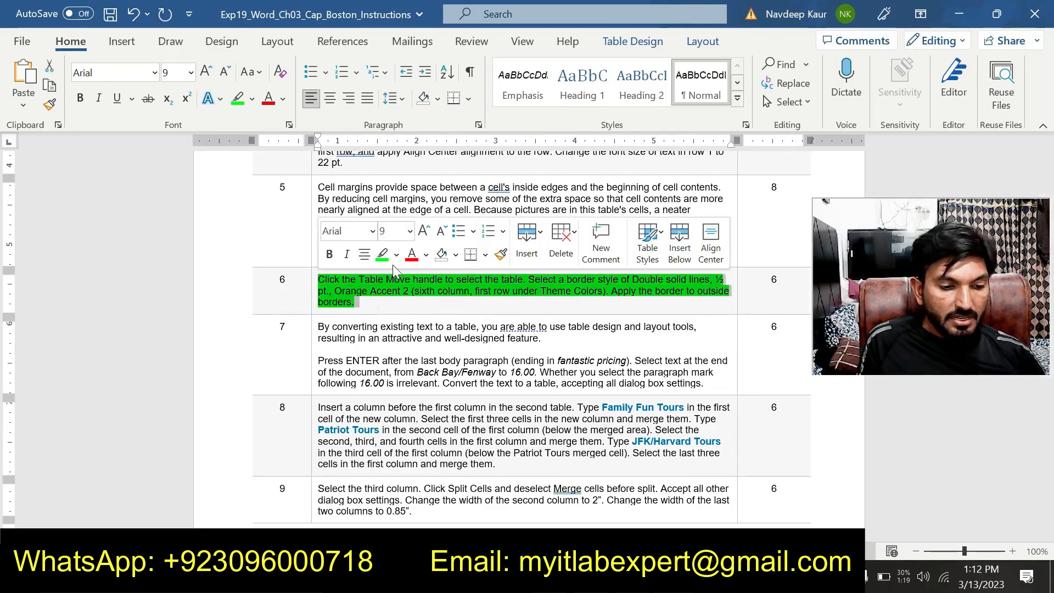
left_click(382, 254)
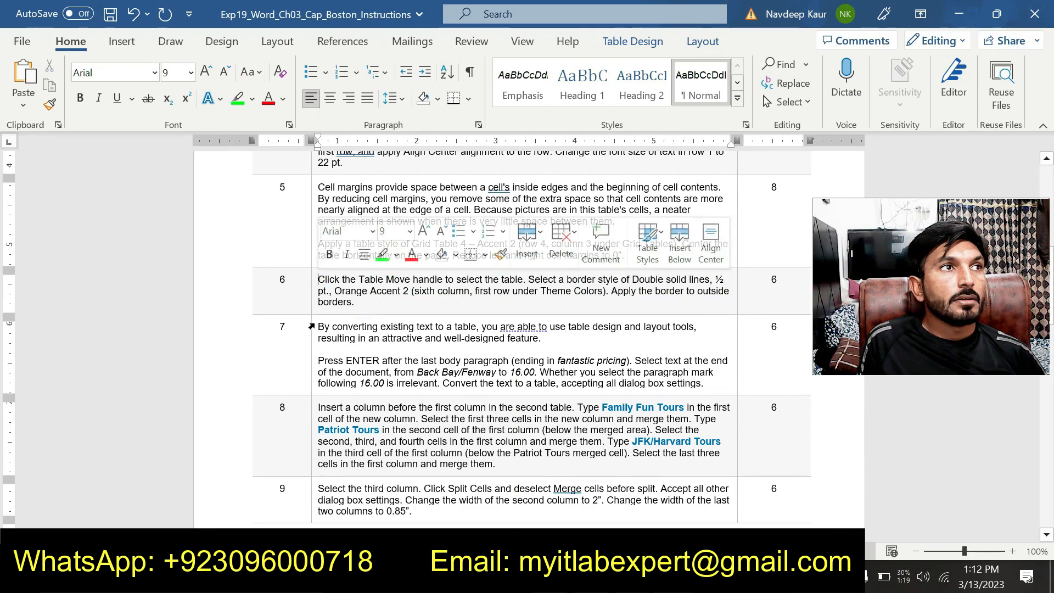
Highlight the whole step 7 instruction in green in the instructions document.
left_click_drag(311, 326, 609, 379)
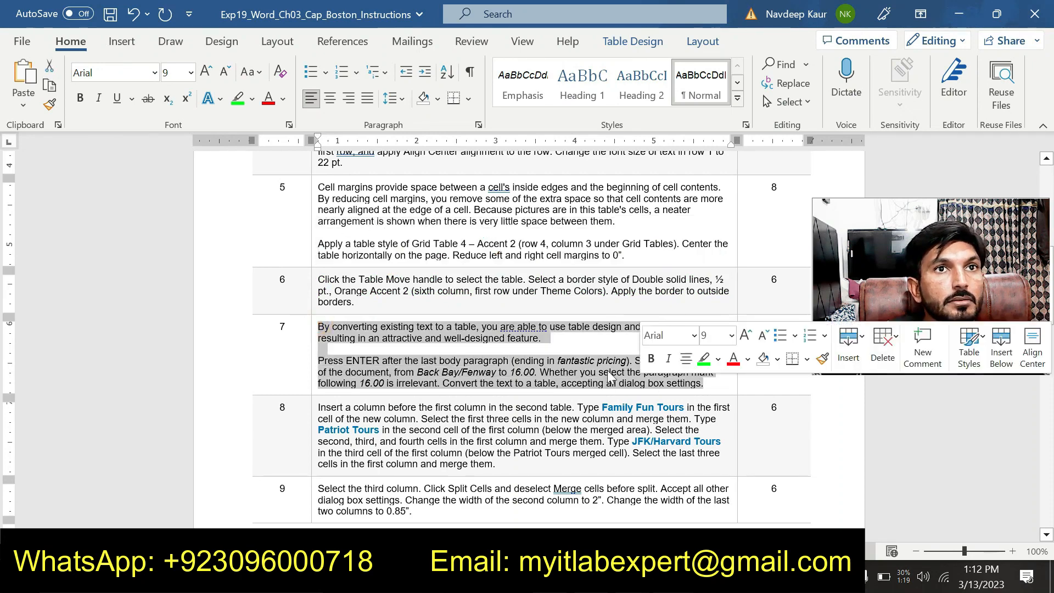
left_click(704, 359)
left_click(610, 375)
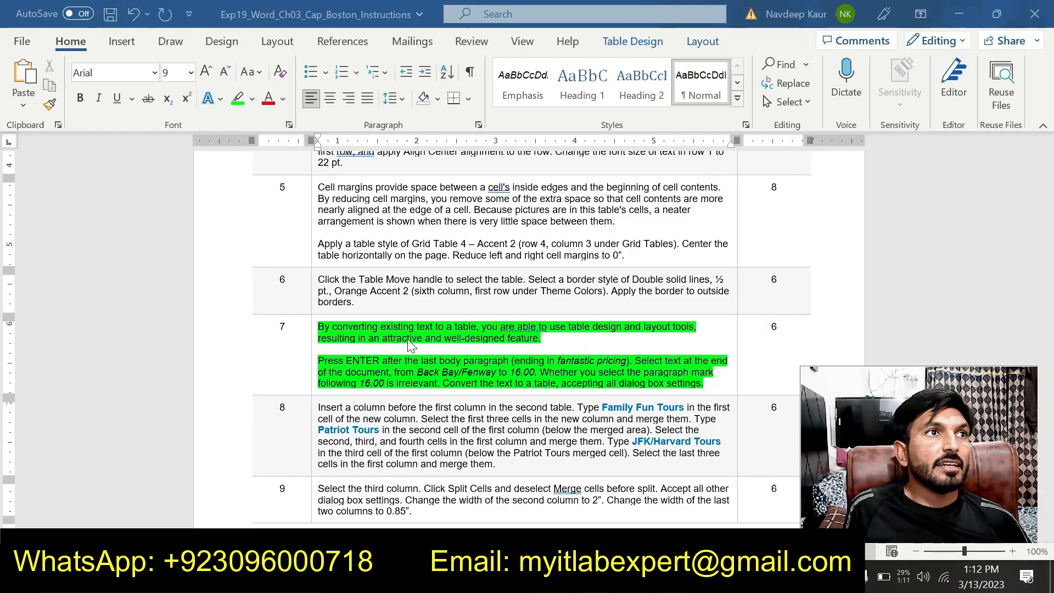
scroll(505, 344, "down", 1)
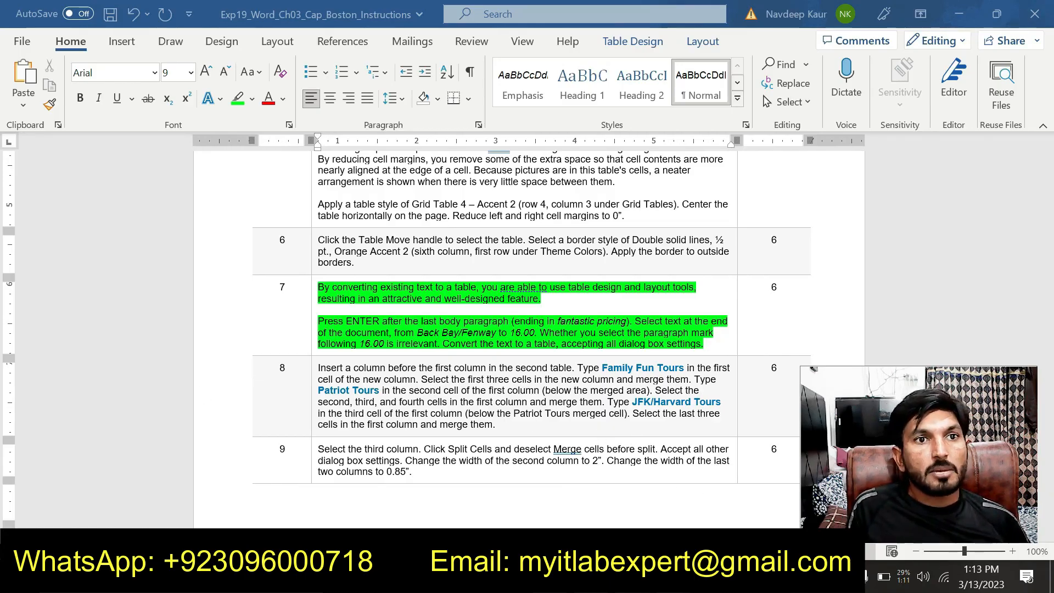
Switch to the Boston document and add an empty paragraph after the last body paragraph, ending in "fantastic pricing.".
left_click(593, 513)
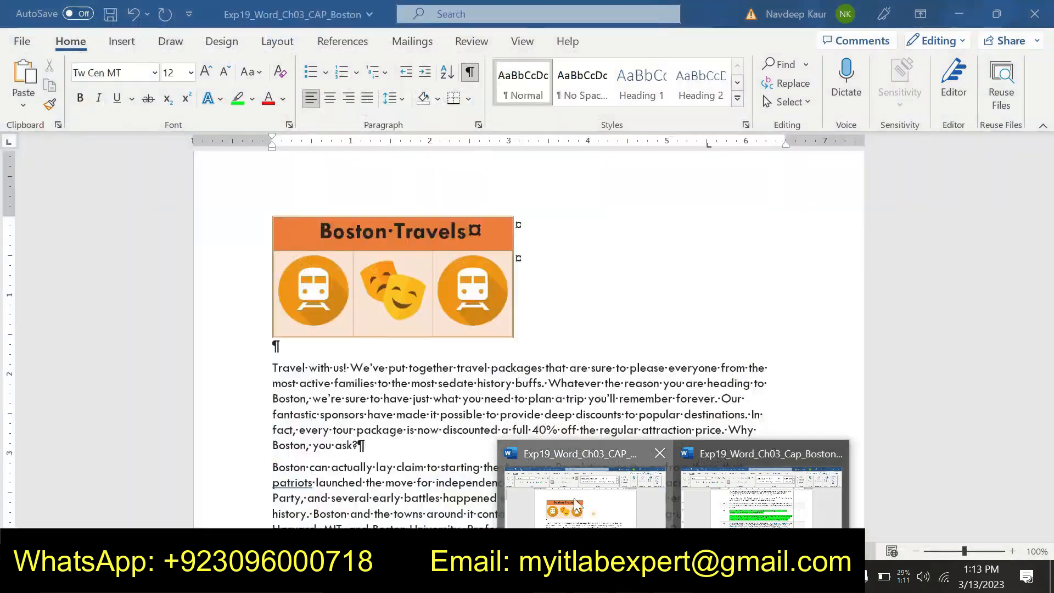
scroll(593, 513, "down", 3)
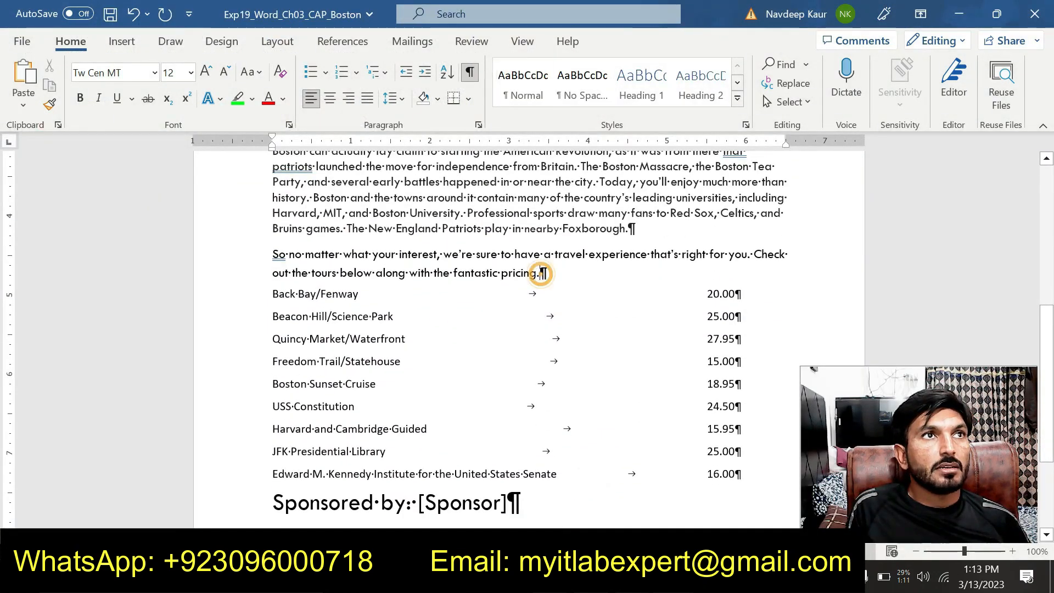
mouse_move(673, 580)
mouse_move(739, 506)
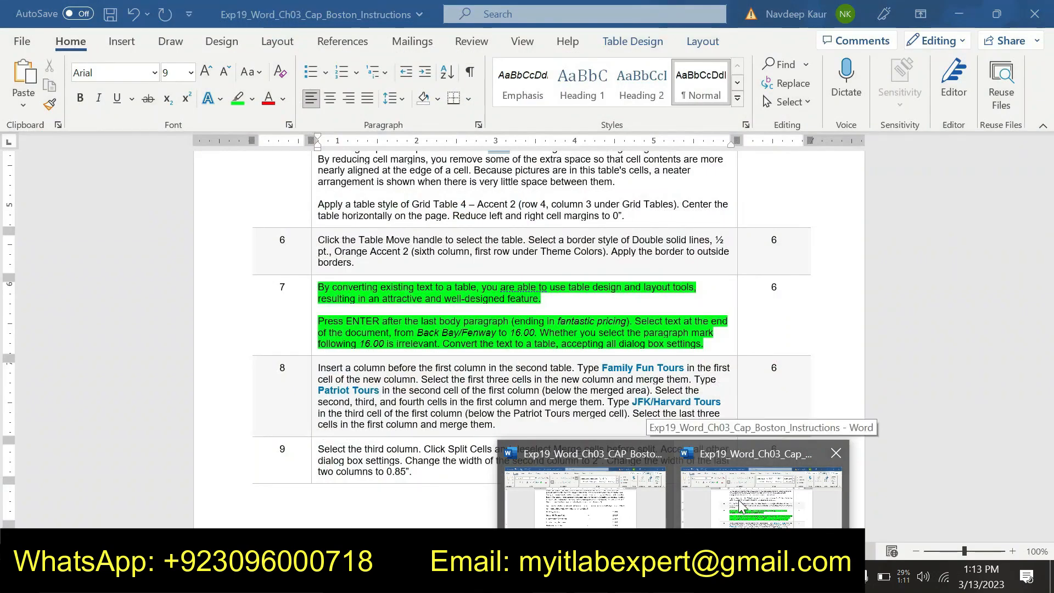
left_click(621, 502)
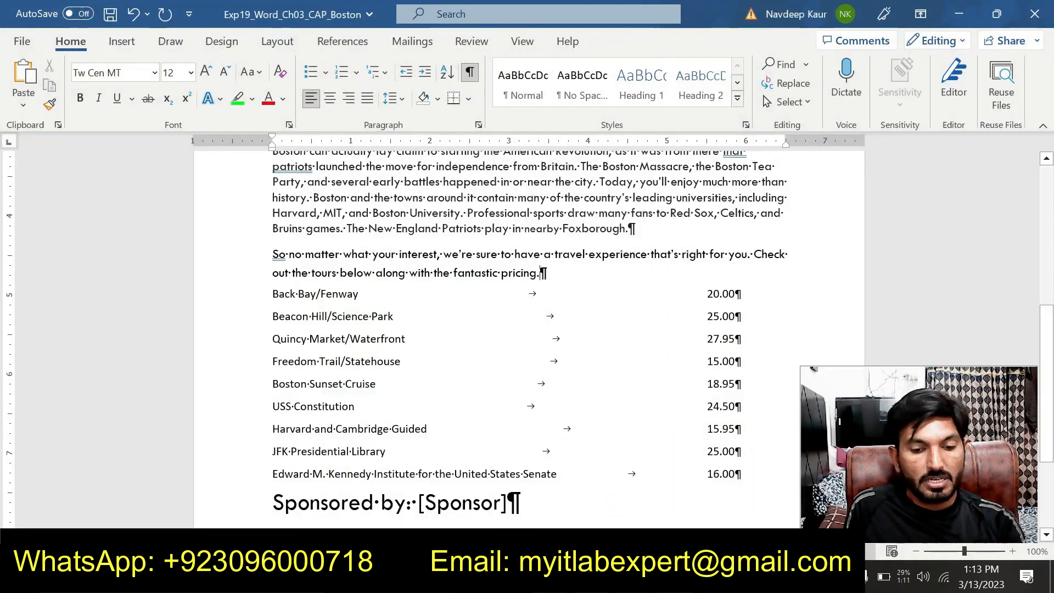
key("Return")
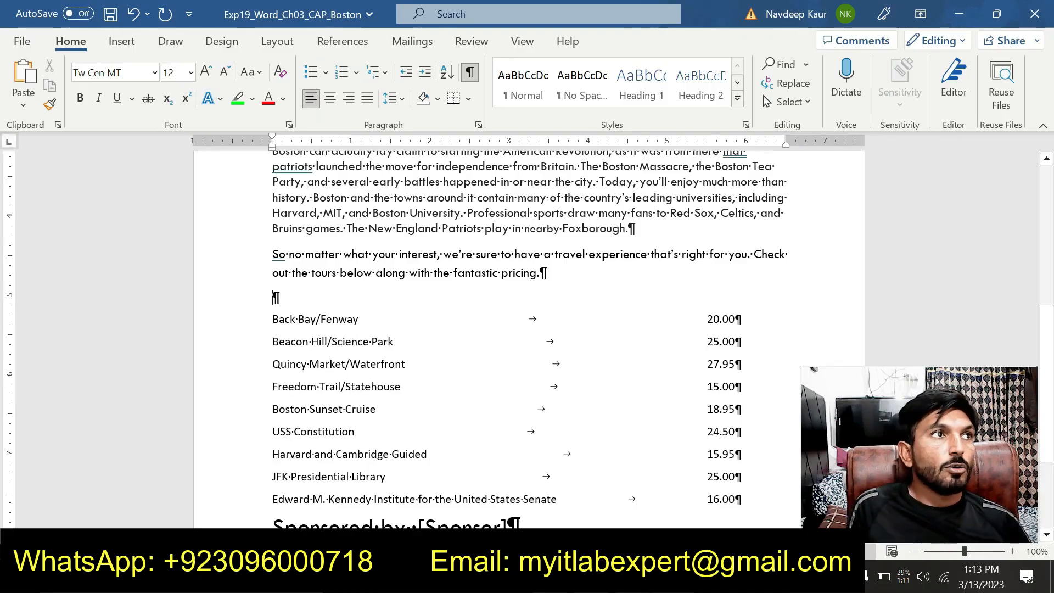
Convert the tab-separated tour list from Back Bay/Fenway to 16.00 into a two-column table, accepting the default dialog settings.
left_click_drag(272, 319, 411, 499)
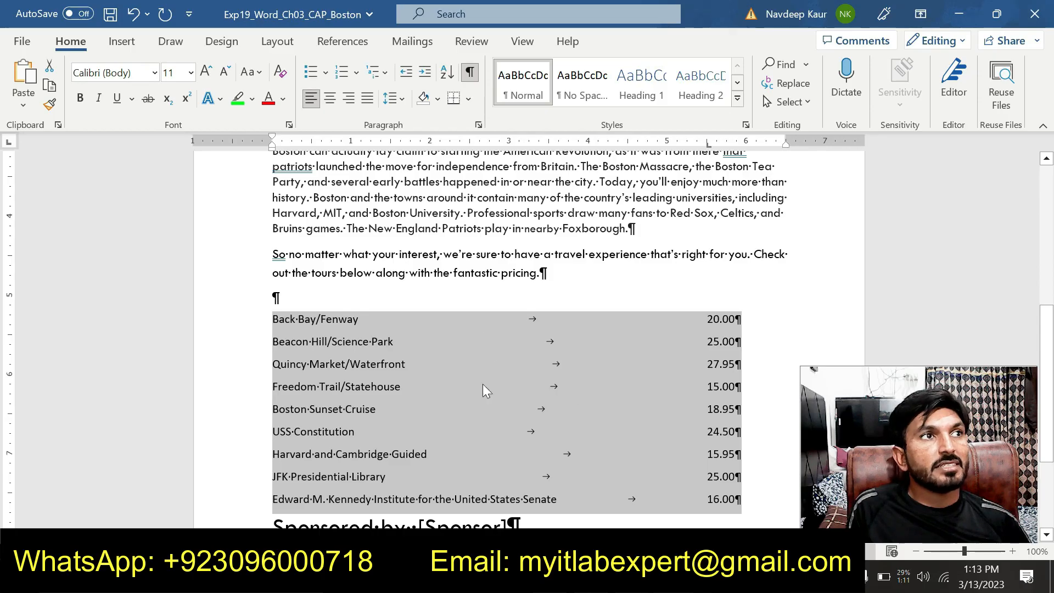
left_click(123, 44)
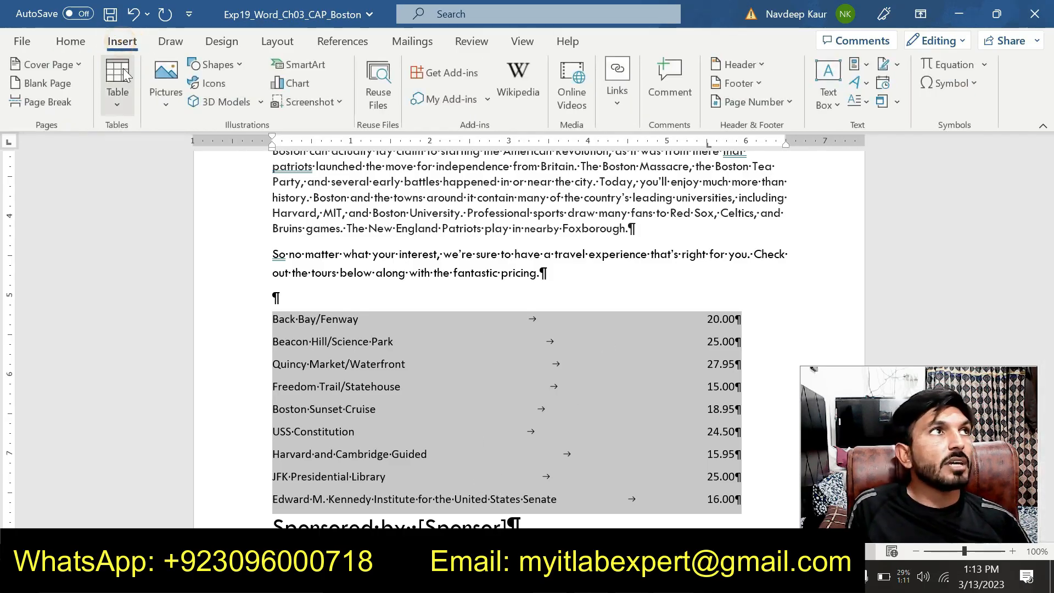
left_click(120, 100)
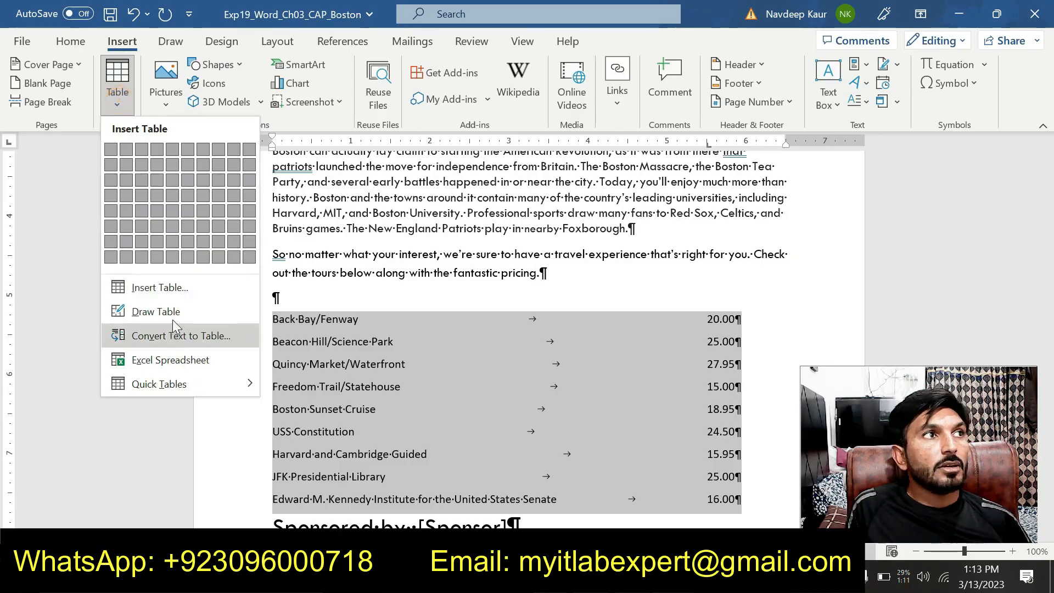
left_click(186, 336)
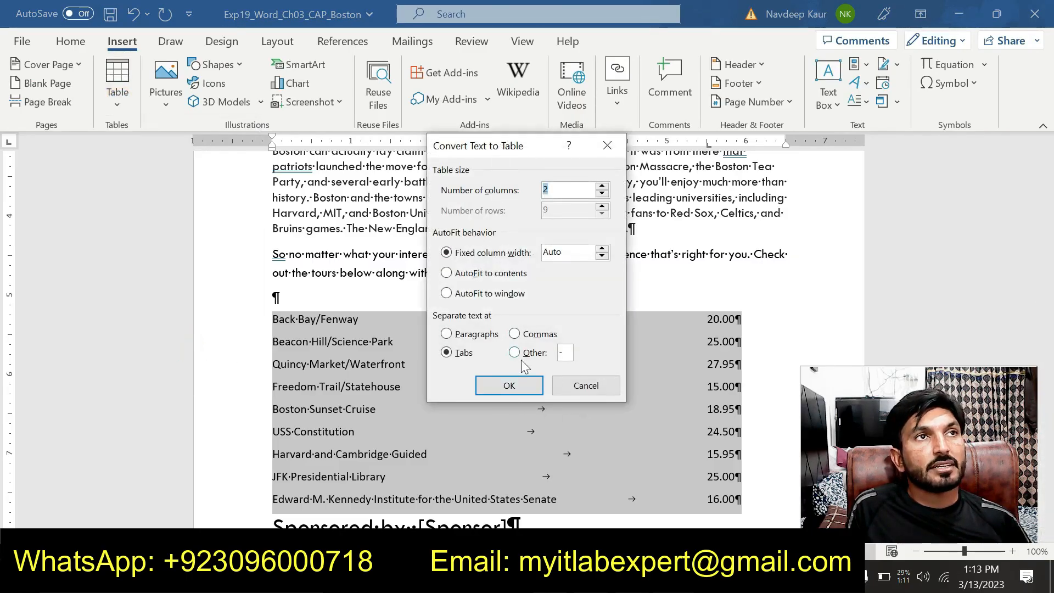
left_click(509, 386)
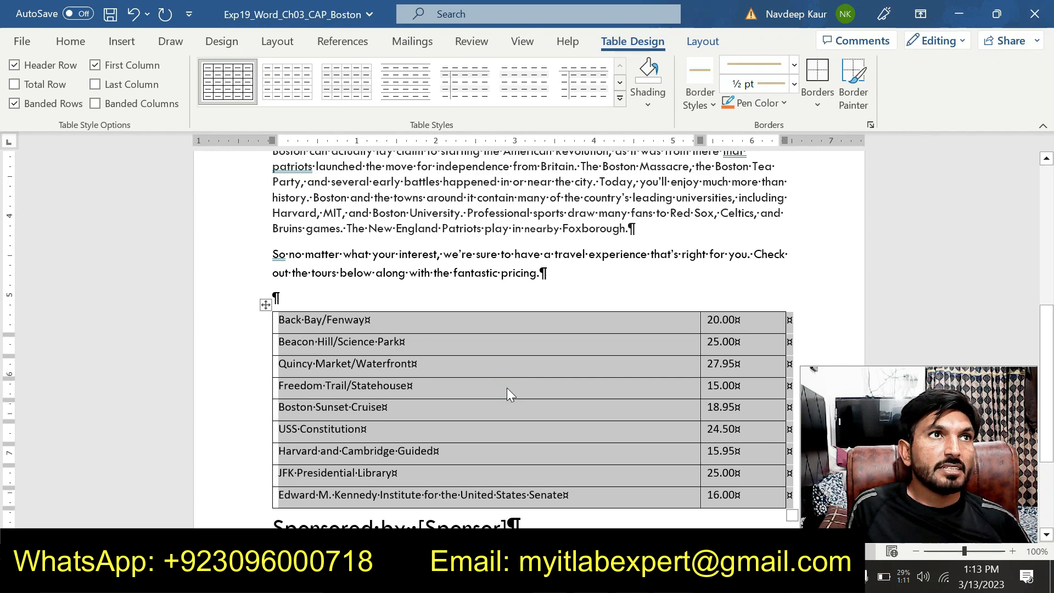
scroll(506, 388, "up", 3)
scroll(510, 399, "down", 3)
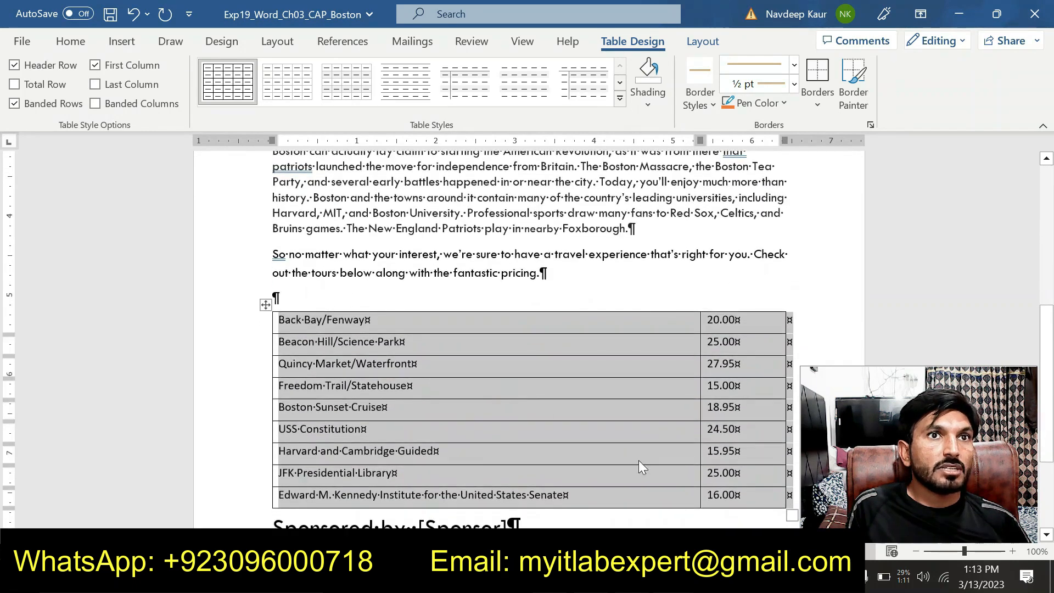
Switch to the instructions document and remove the green highlight from the step 7 instruction.
left_click(673, 576)
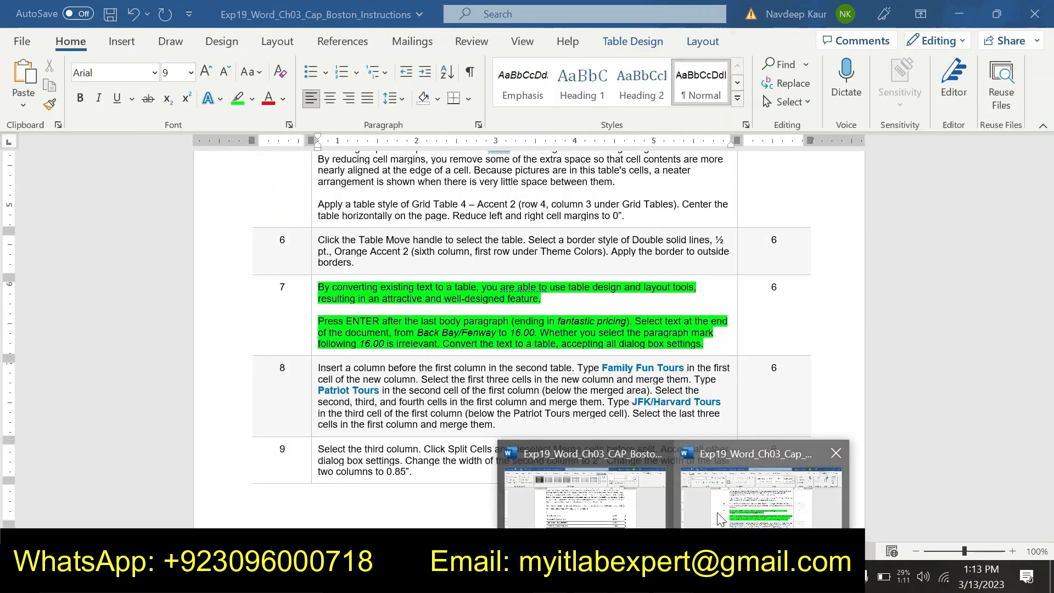
left_click(719, 517)
left_click_drag(705, 344, 317, 287)
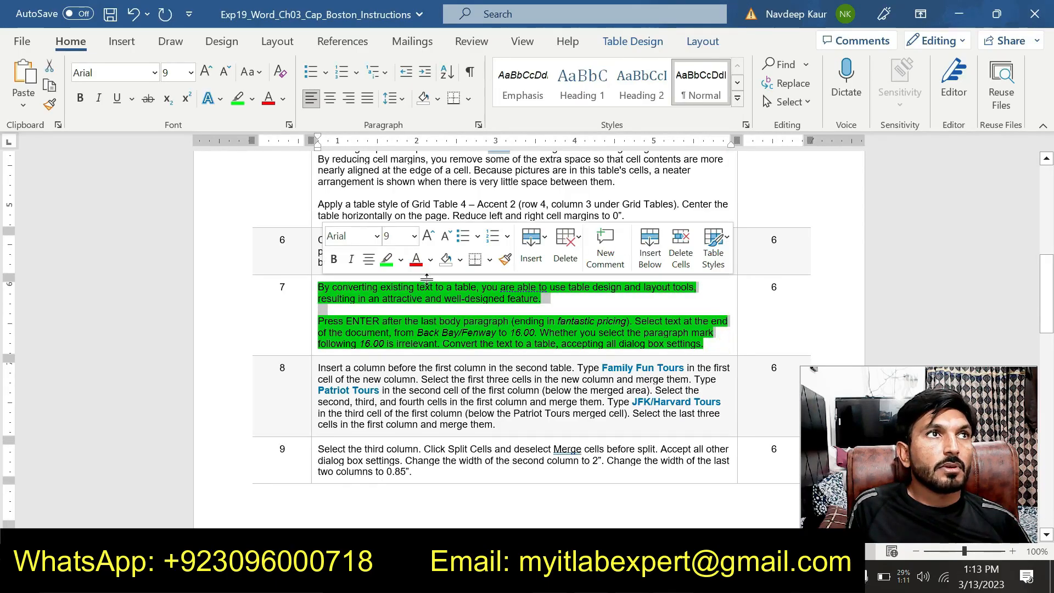
left_click(387, 260)
Highlight the whole step 8 instruction in green.
scroll(396, 277, "down", 2)
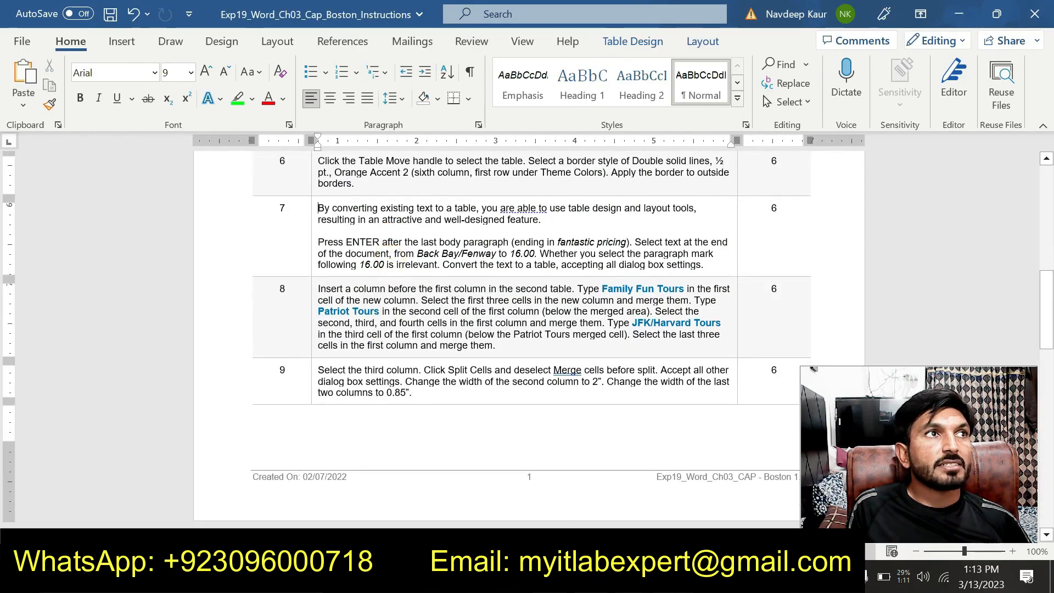
left_click_drag(317, 288, 525, 341)
left_click(595, 307)
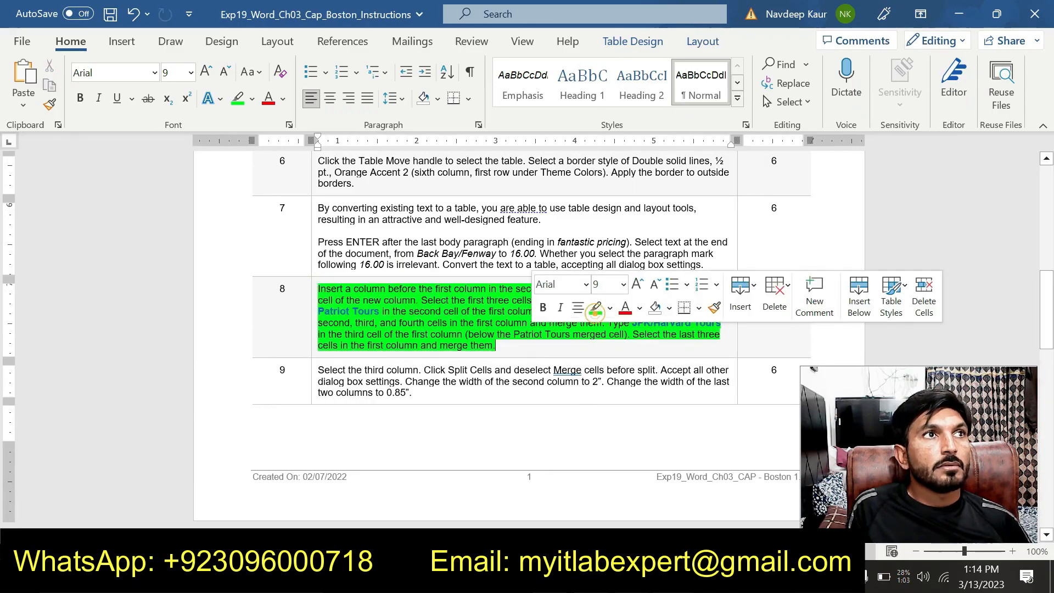
left_click(500, 343)
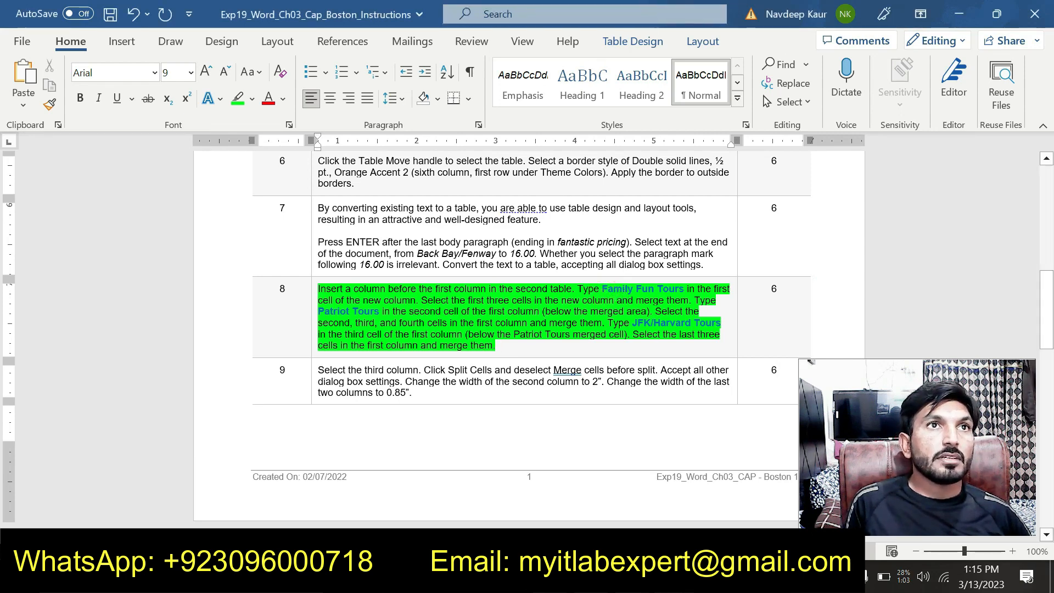
Copy "Family Fun Tours" from step 8 and insert a column before the first column of the tour table in the Boston document.
left_click_drag(602, 289, 683, 289)
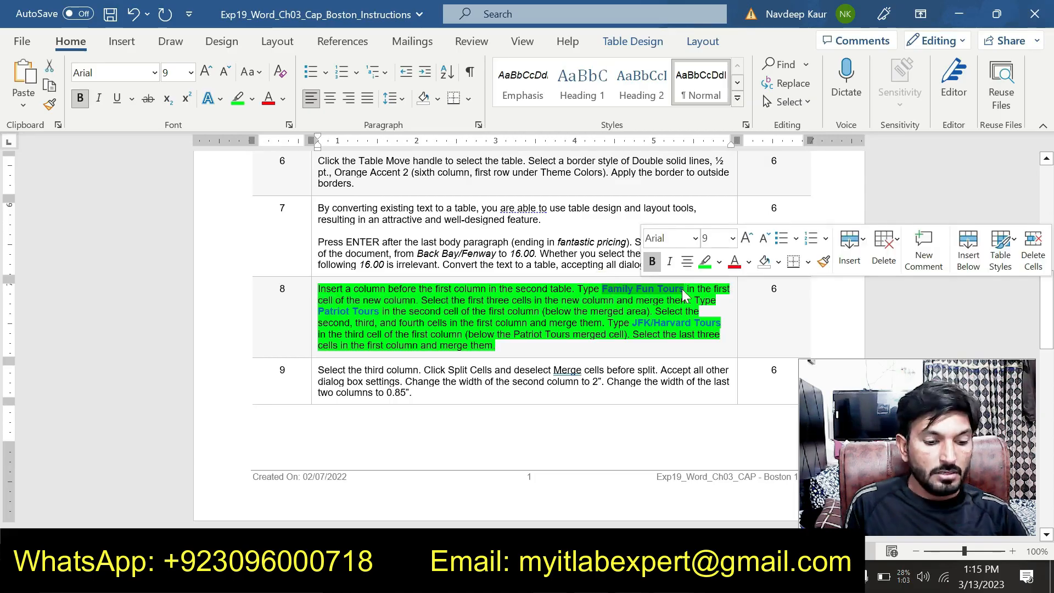
key("ctrl+c")
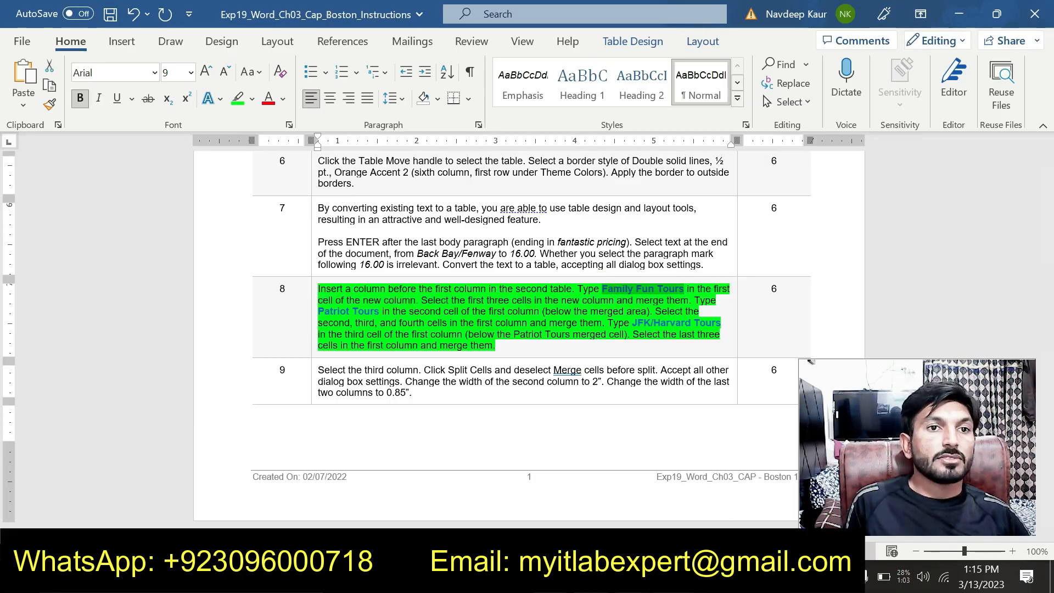
left_click(673, 576)
left_click(620, 502)
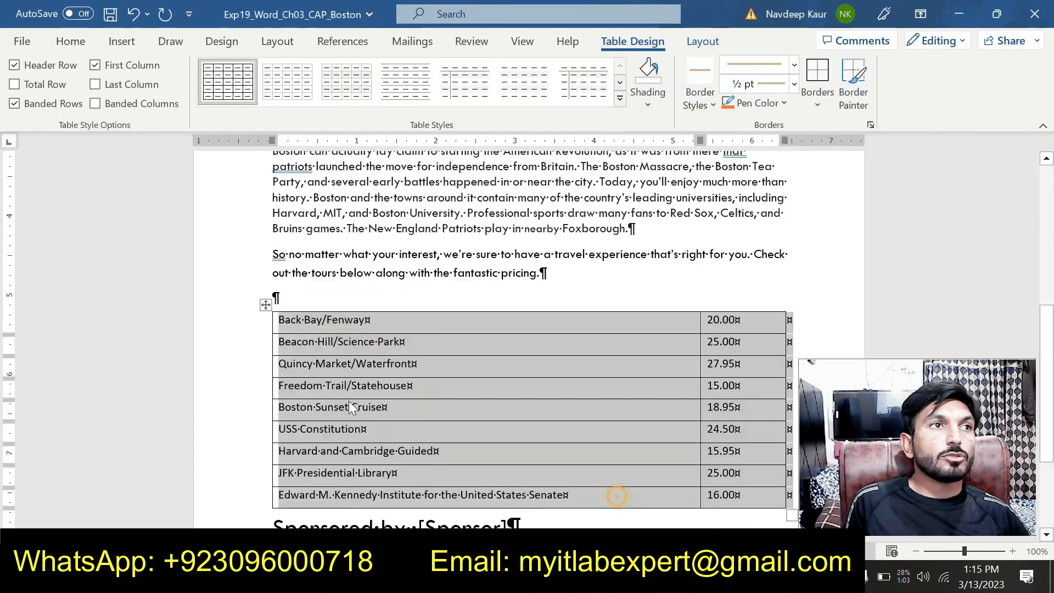
left_click(316, 318)
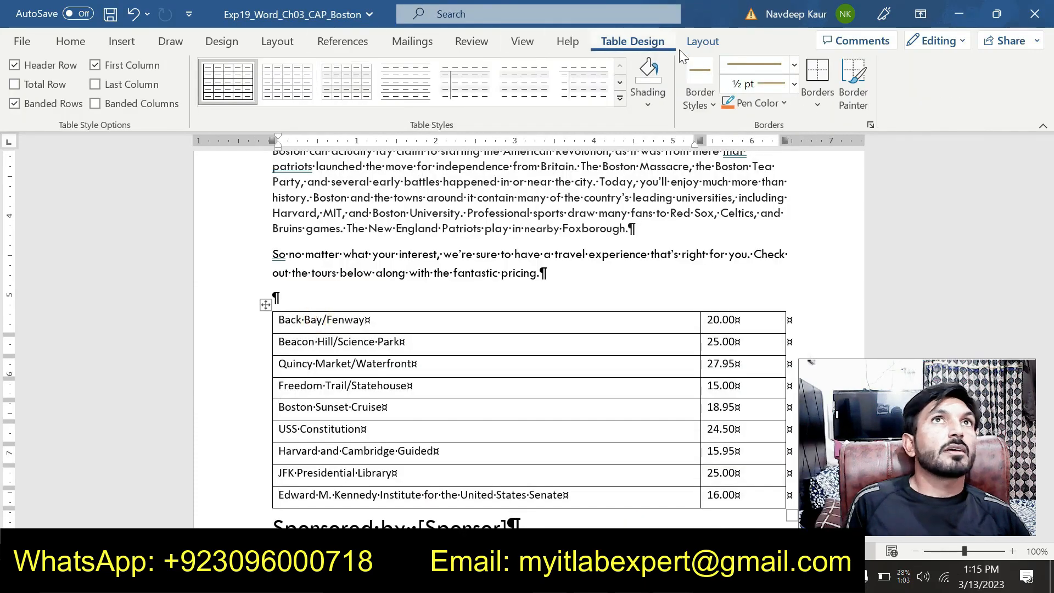
left_click(702, 42)
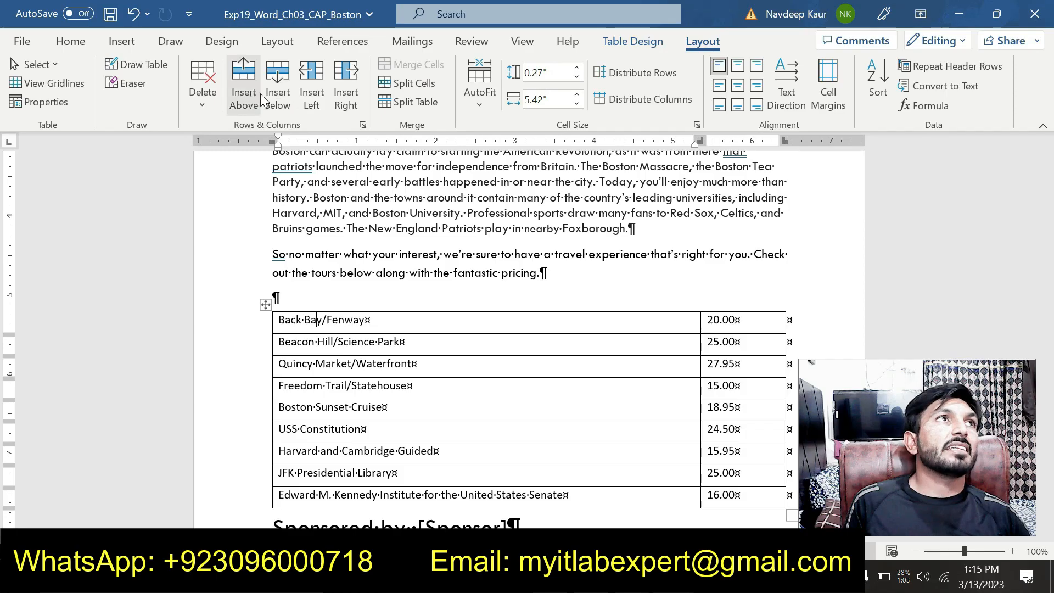
left_click(310, 95)
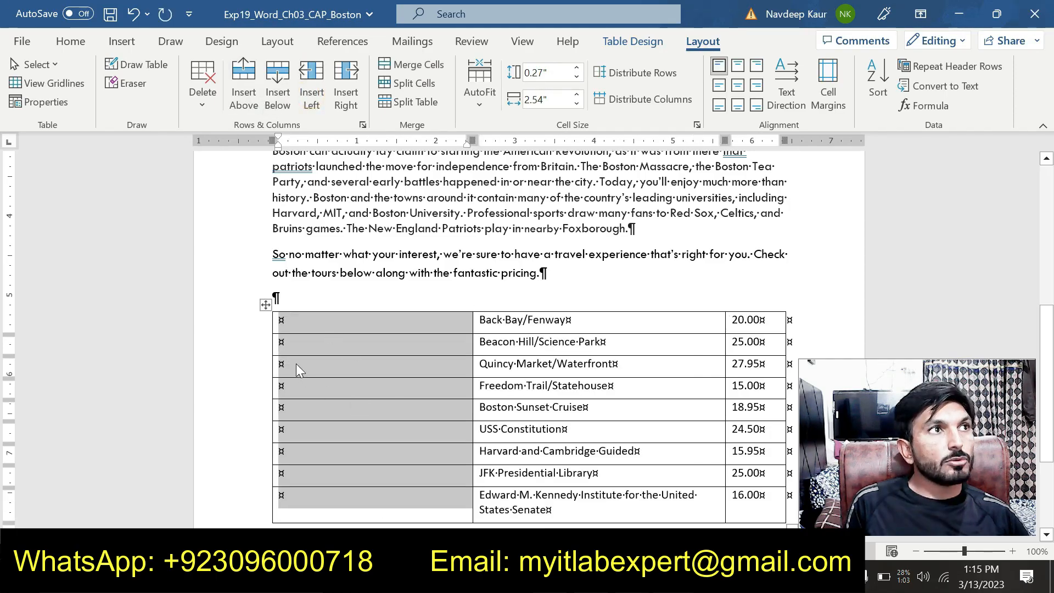
Paste "Family Fun Tours" as text only into the first cell of the new column.
left_click(282, 322)
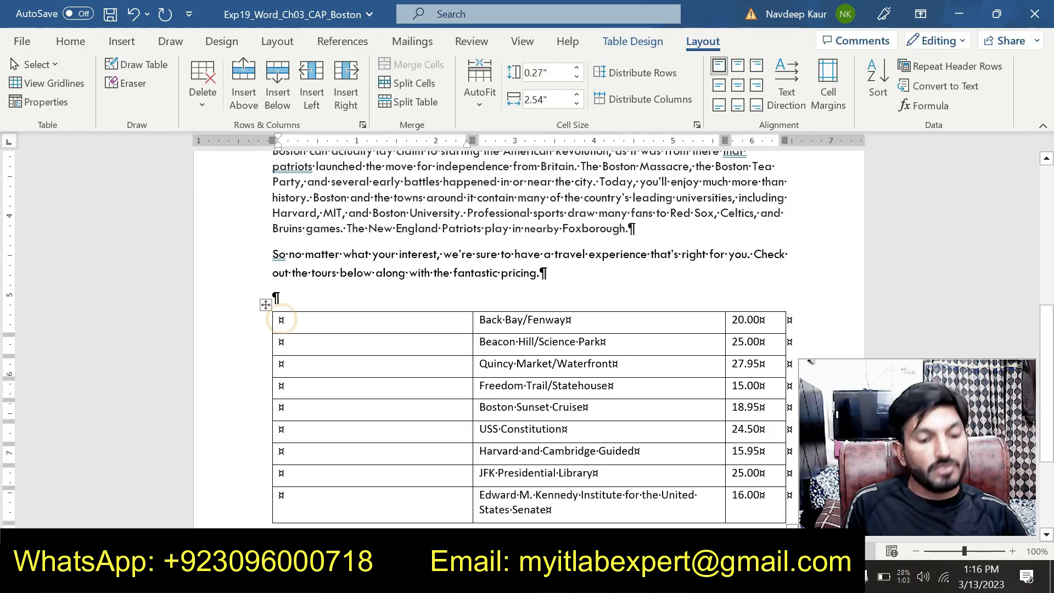
key("ctrl+v")
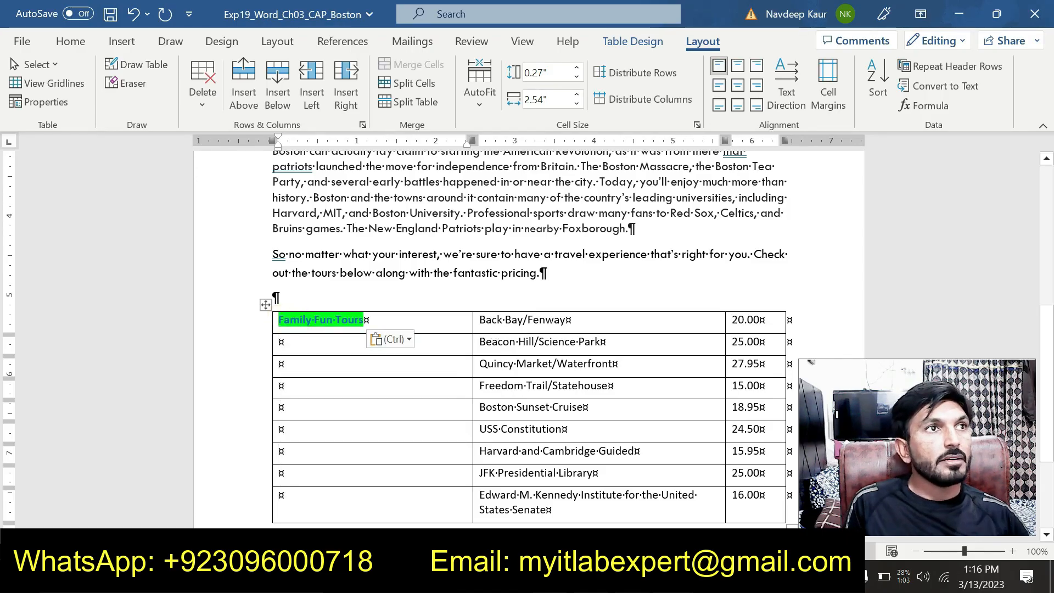
left_click(409, 339)
left_click(477, 383)
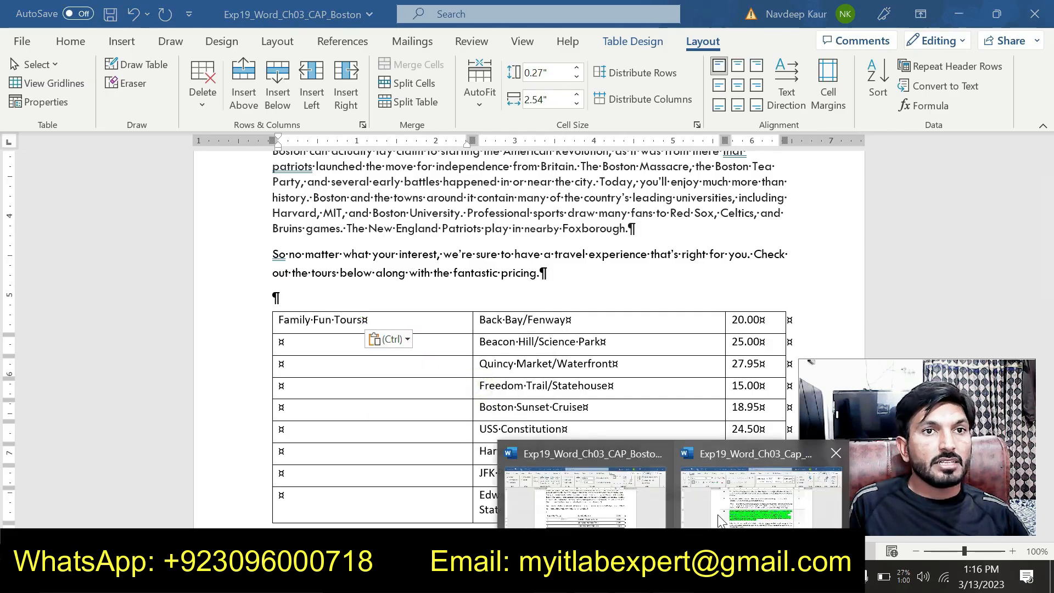
Check step 8 in the instructions document and merge the first three cells of the new column in the Boston document.
left_click(723, 509)
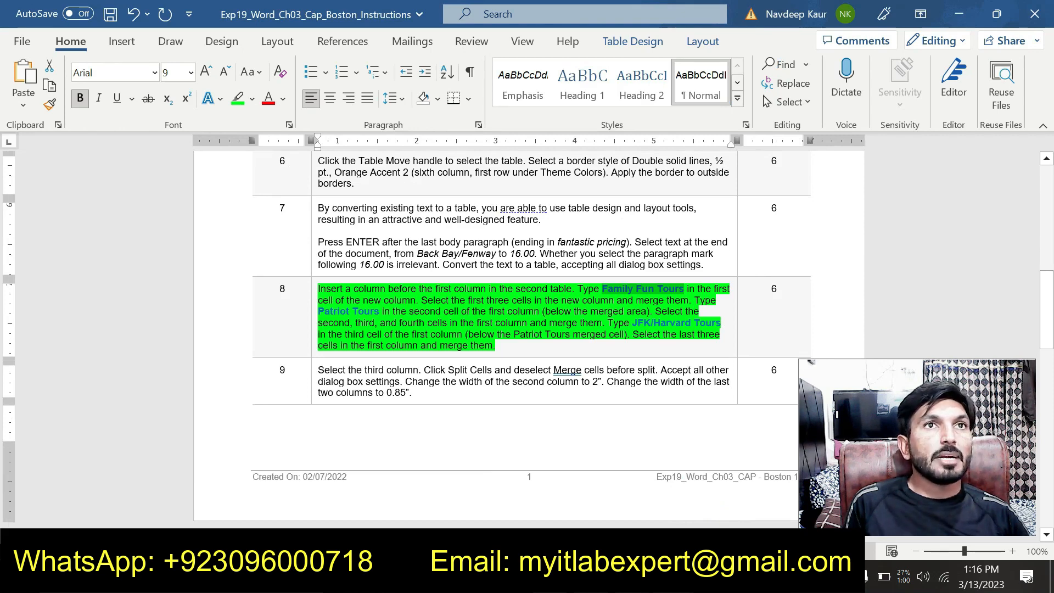
mouse_move(658, 520)
left_click(579, 517)
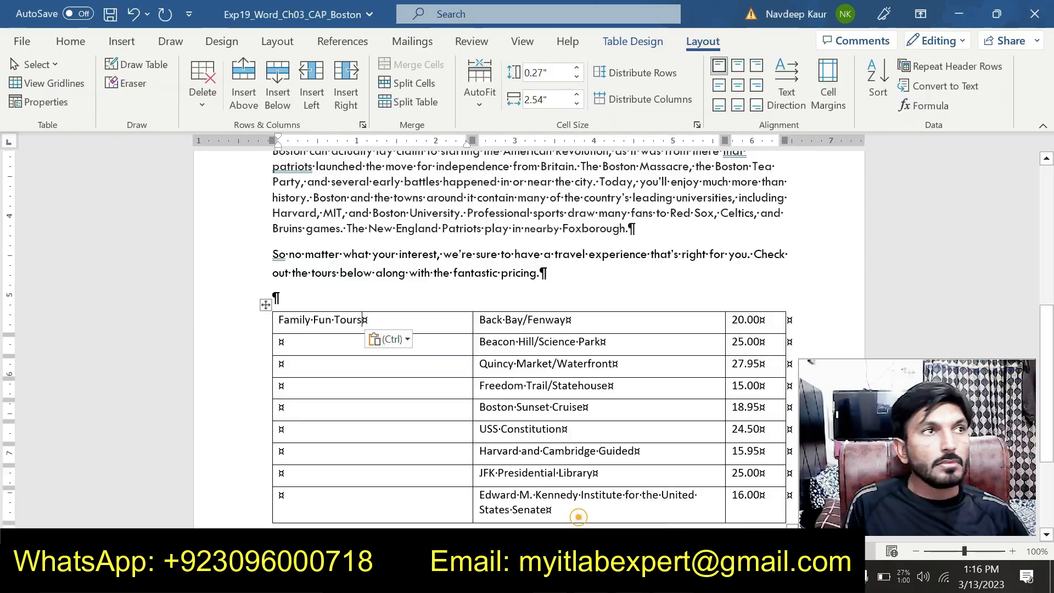
left_click_drag(311, 317, 320, 364)
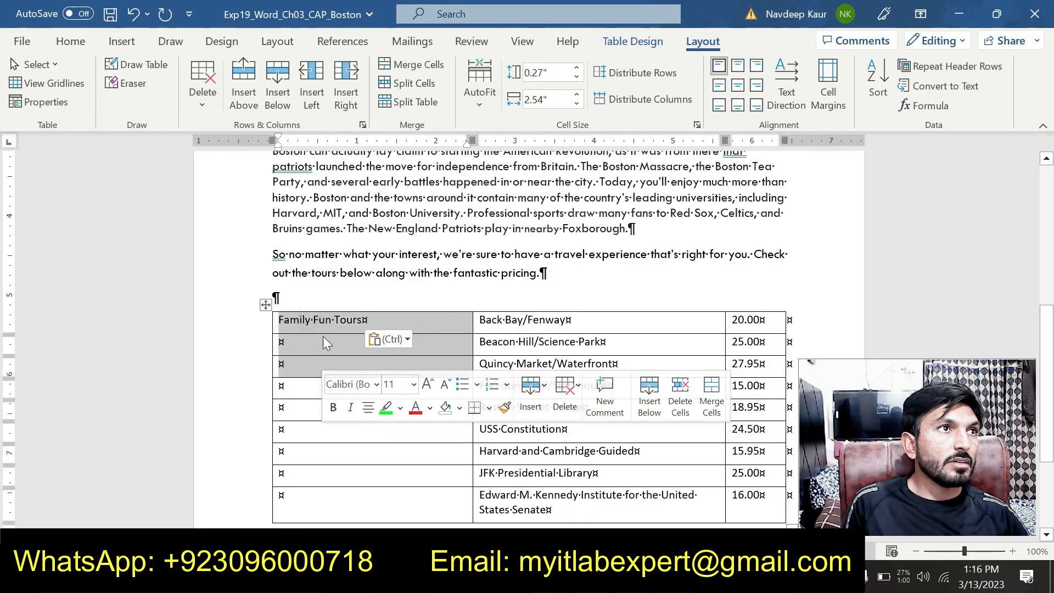
left_click(410, 65)
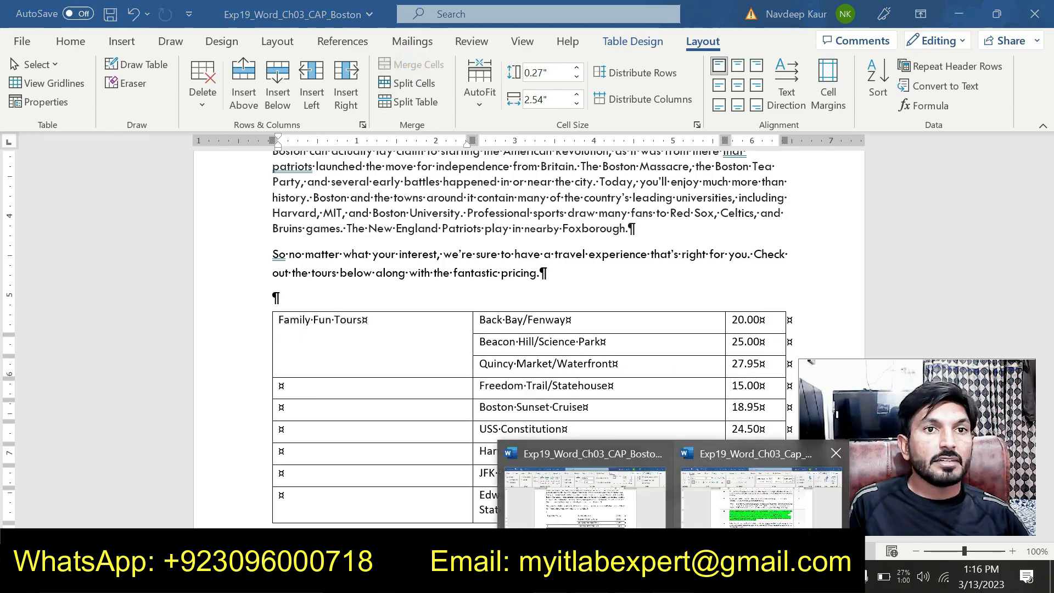
Copy the text "Patriot Tour" from step 8 in the instructions document.
left_click(729, 509)
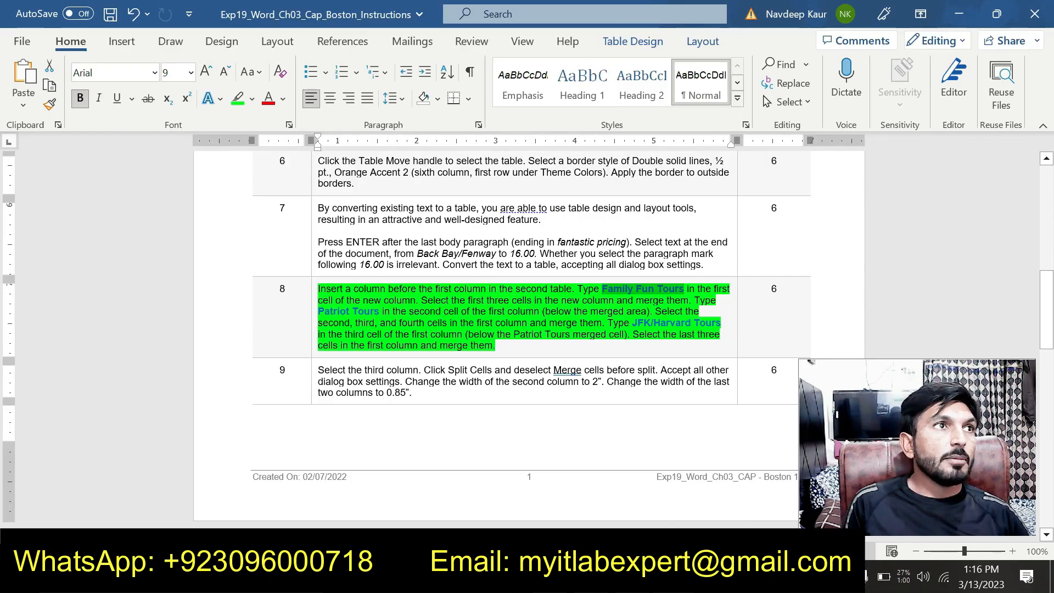
left_click_drag(318, 311, 374, 311)
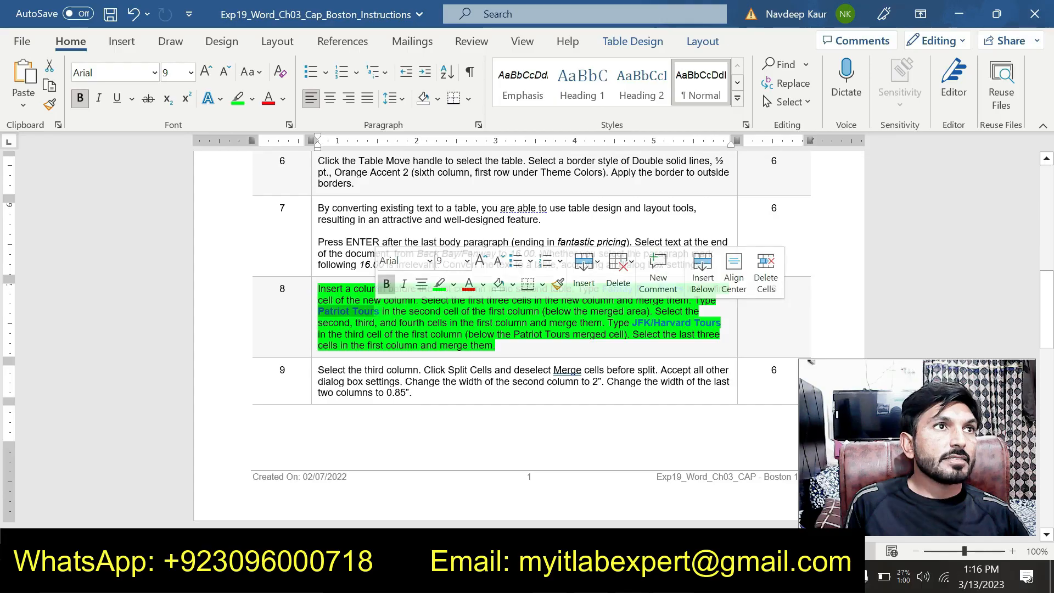
key("ctrl+c")
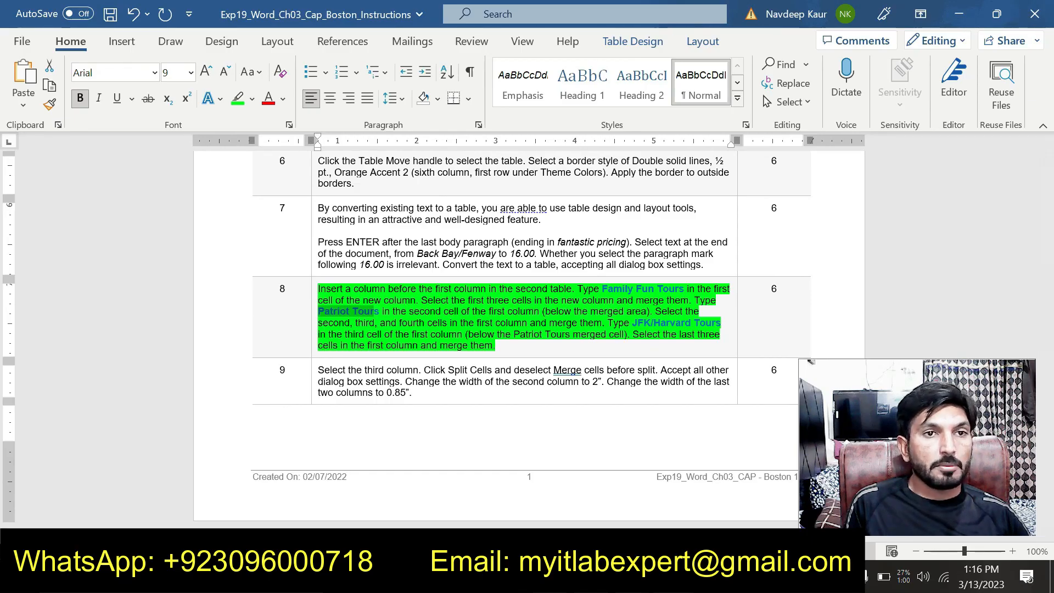
Paste "Patriot Tour" as text only below the Family Fun Tours cell in the Boston document and merge it with the two cells beneath.
mouse_move(672, 580)
left_click(604, 494)
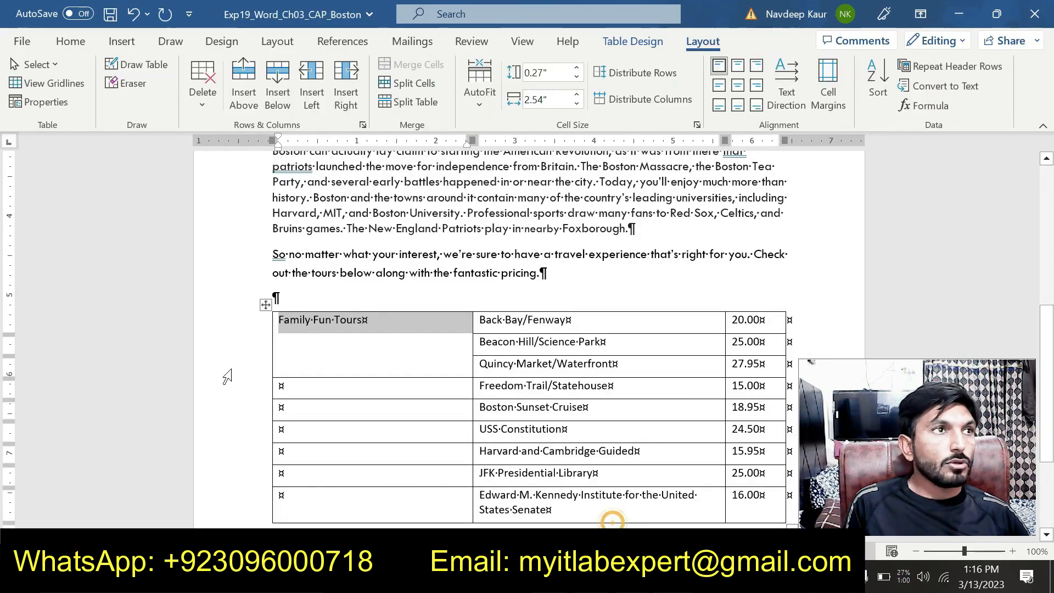
left_click(274, 387)
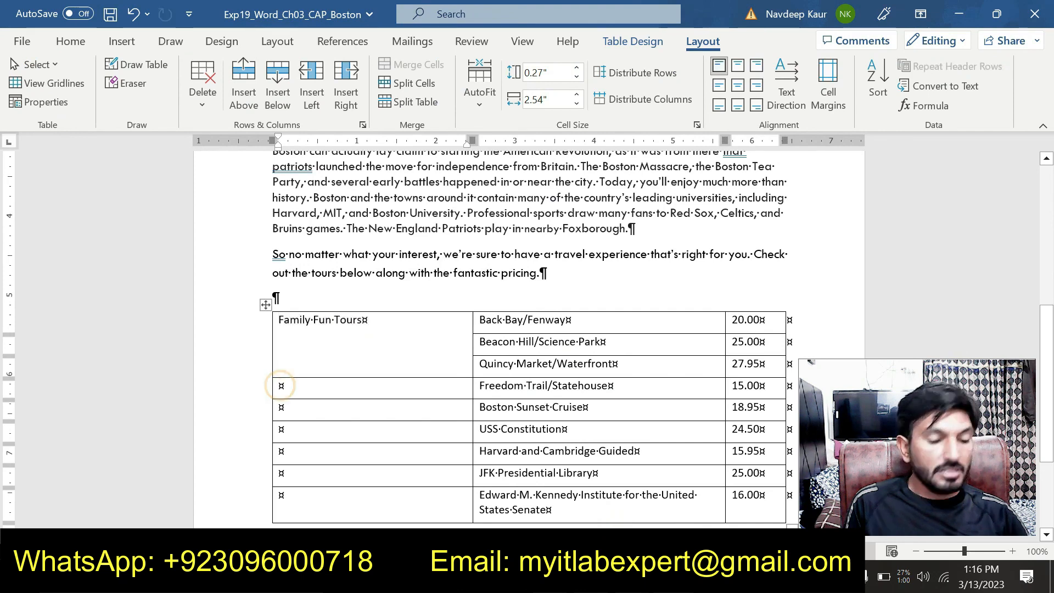
key("ctrl+v")
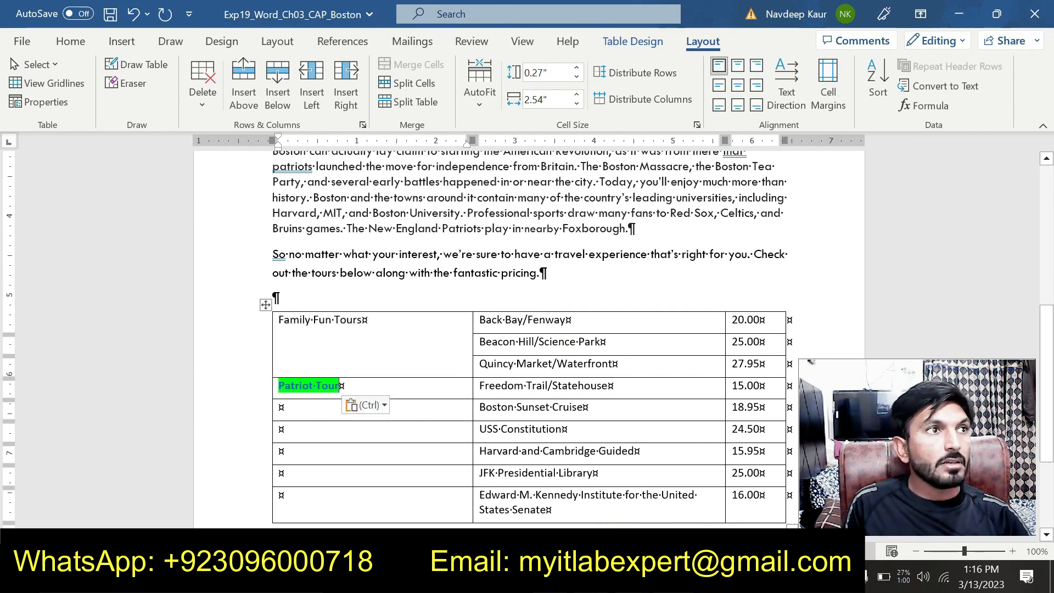
left_click(379, 405)
left_click(445, 448)
left_click_drag(415, 389, 416, 433)
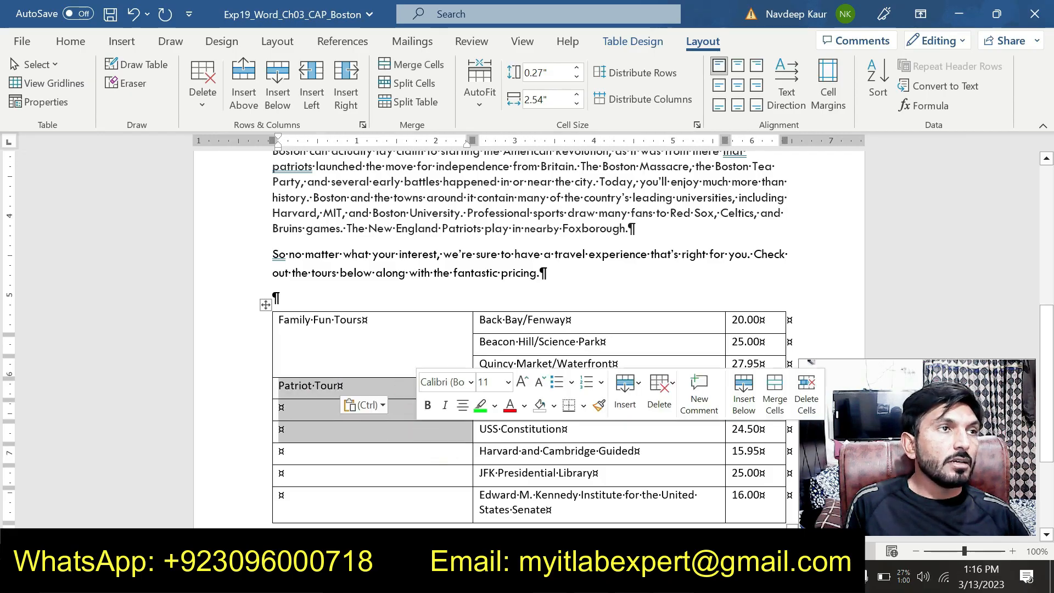
left_click(420, 68)
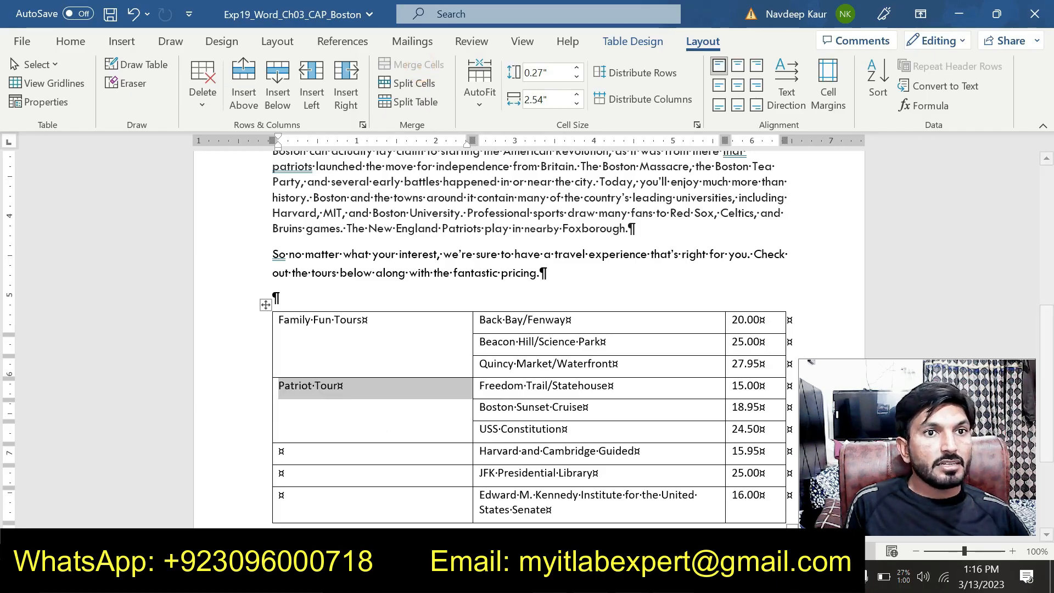
Copy "JFK/Harvard Tours" from step 8 in the instructions document and return to the Boston document.
left_click(722, 508)
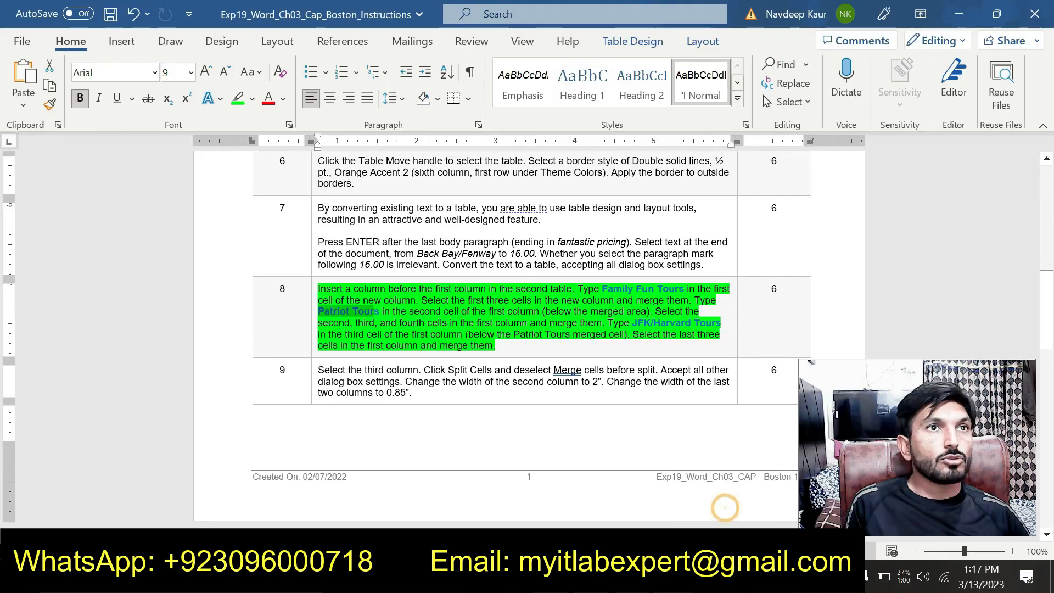
left_click_drag(632, 323, 720, 323)
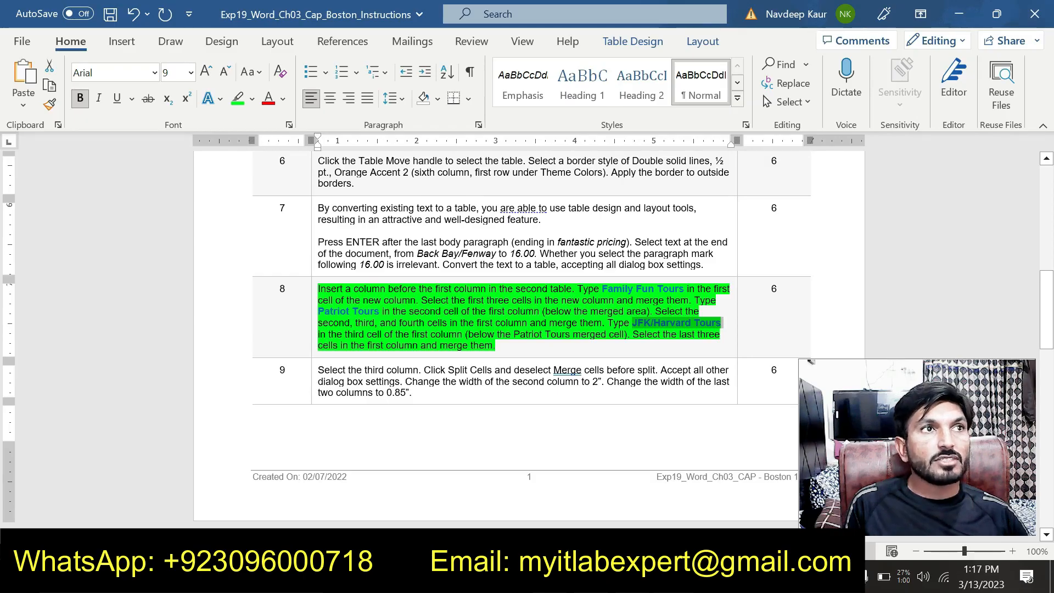
mouse_move(667, 578)
left_click(601, 521)
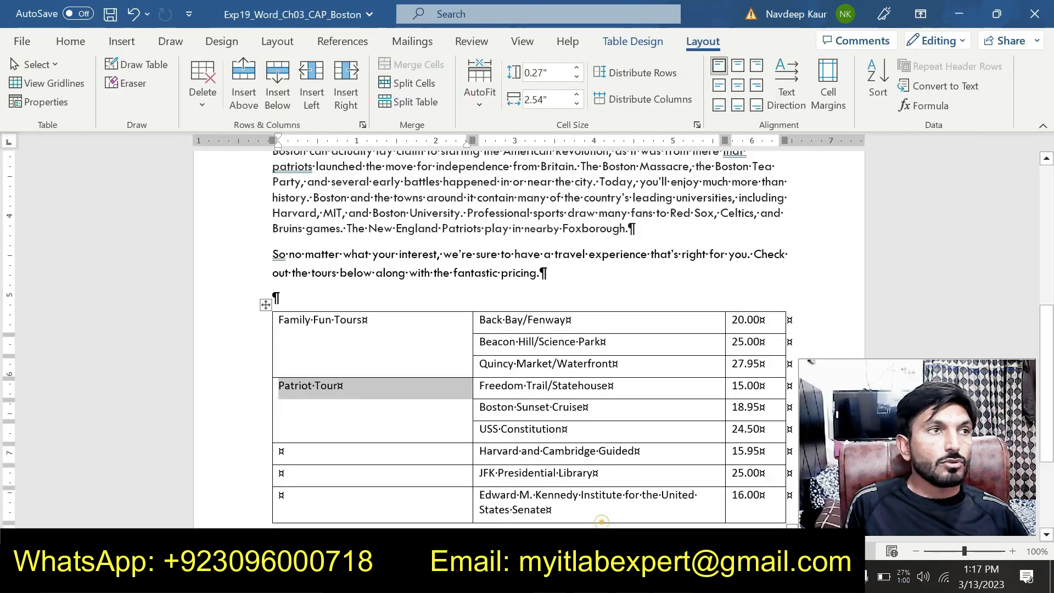
Paste "JFK/Harvard Tours" as text only below the Patriot Tour cell and merge the last three cells of the first column.
left_click(281, 450)
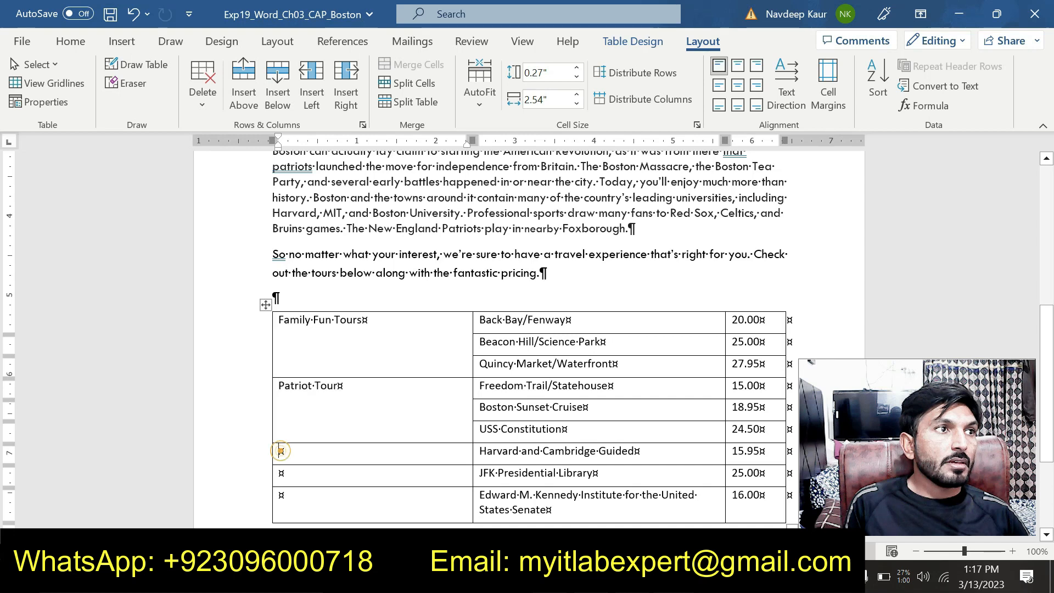
key("ctrl+v")
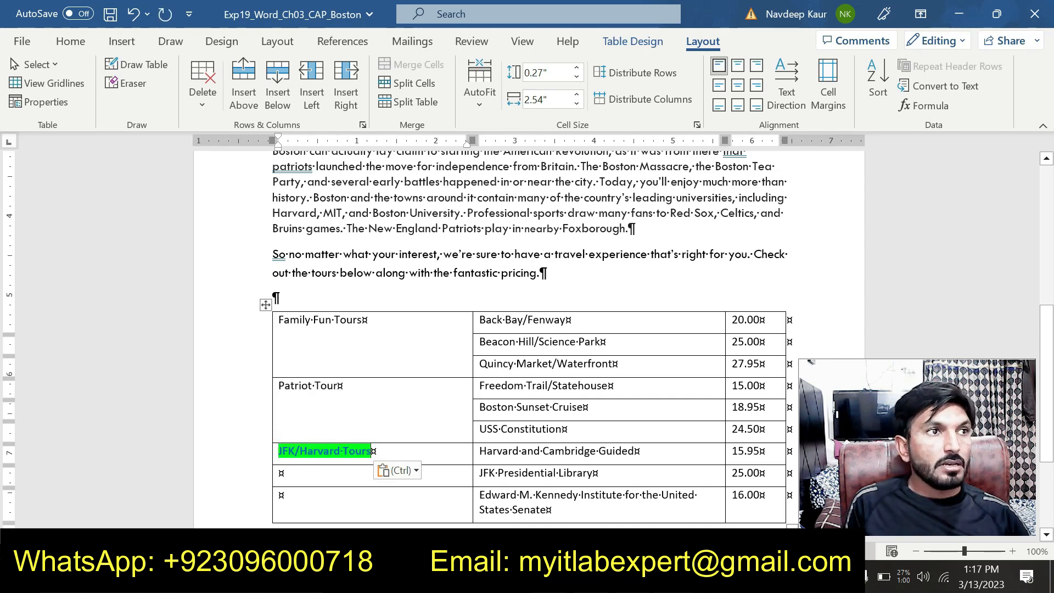
left_click(397, 470)
left_click(483, 401)
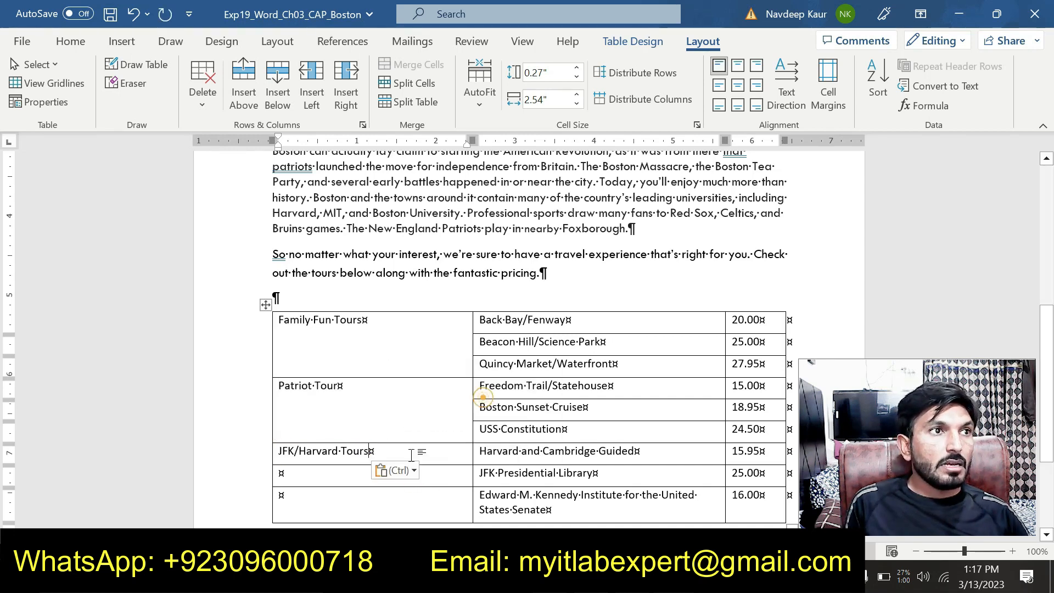
left_click_drag(430, 451, 434, 509)
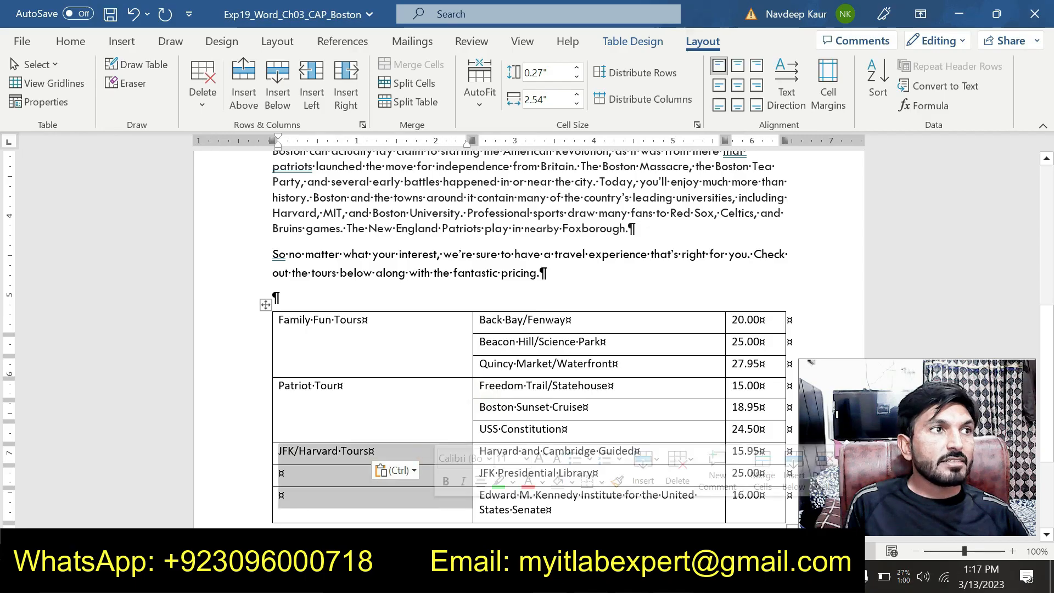
left_click(422, 67)
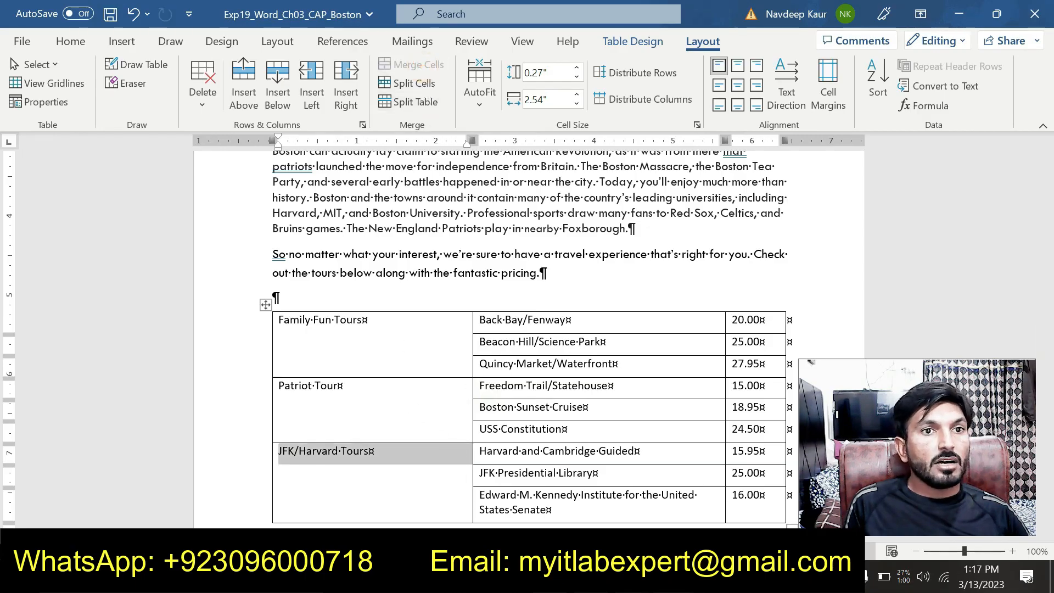
Remove the green highlight from step 8 in the instructions document and highlight the whole step 9 instruction in green.
left_click(712, 512)
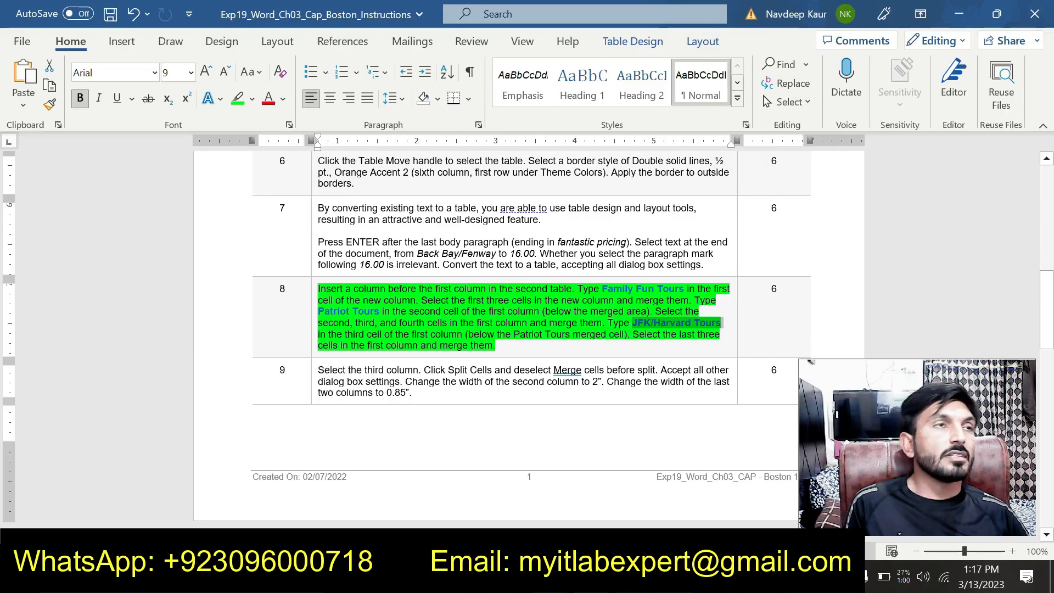
left_click_drag(515, 349, 320, 288)
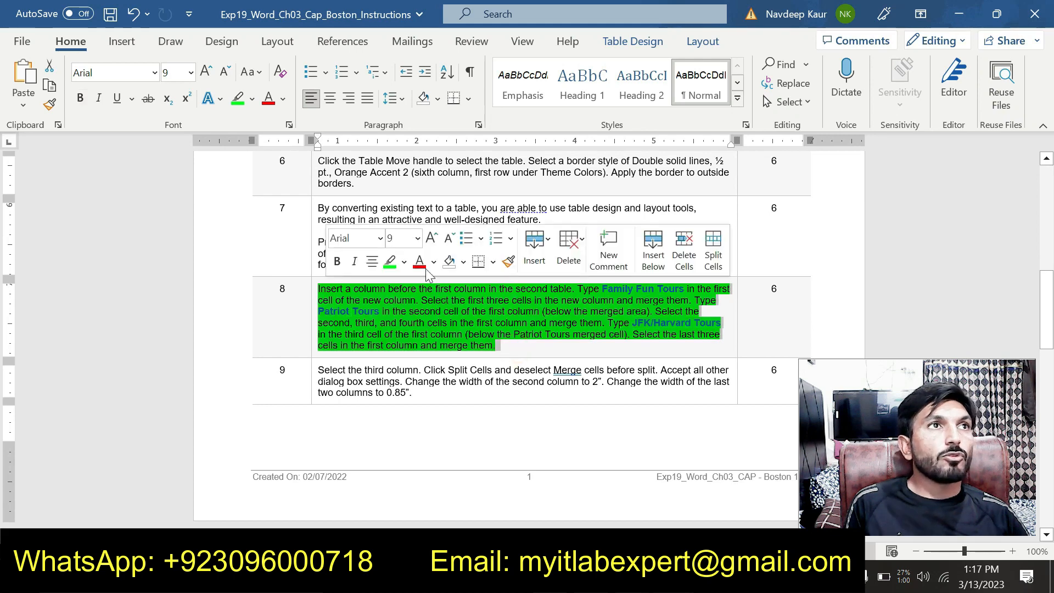
left_click(388, 262)
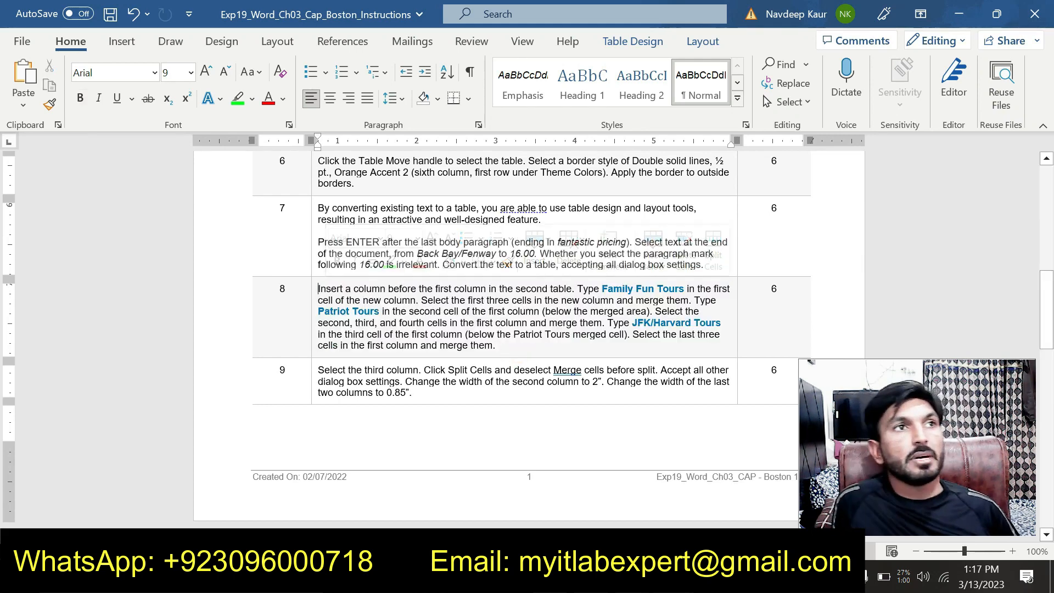
left_click_drag(427, 392, 317, 370)
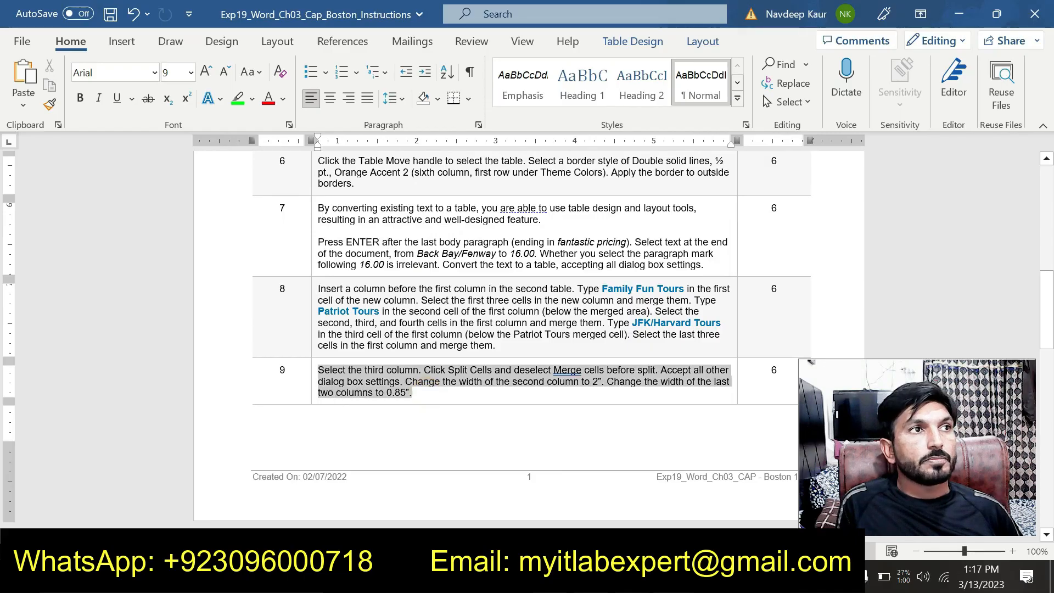
left_click(380, 339)
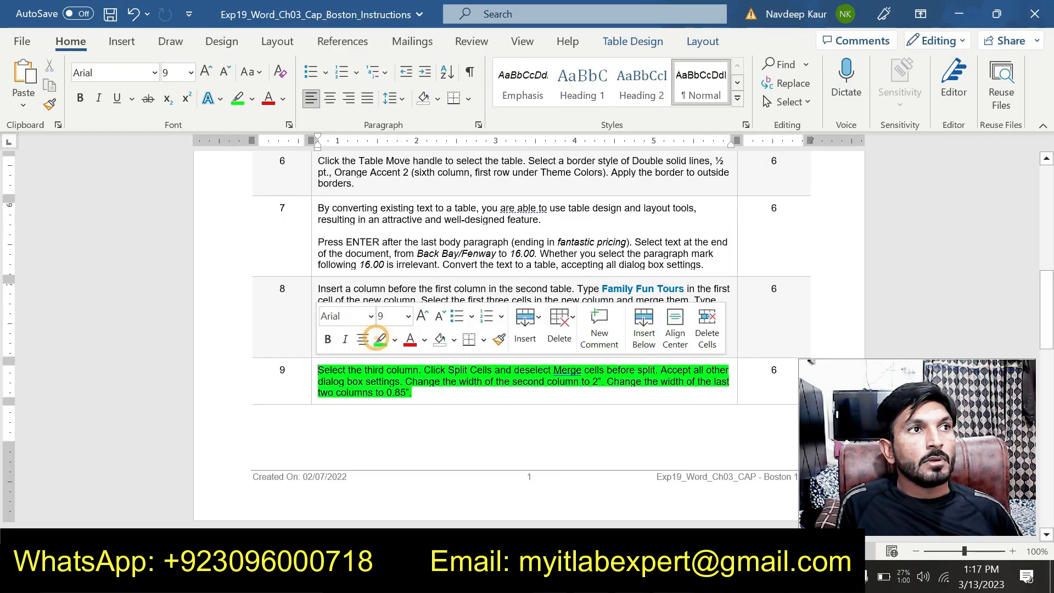
left_click(422, 392)
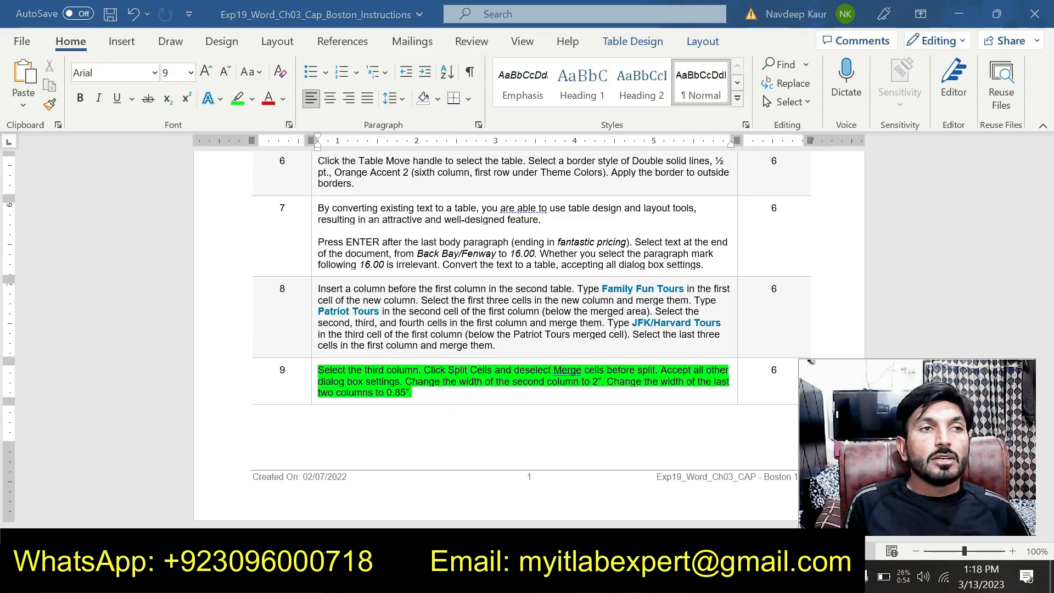
Split the price column of the tour table in the Boston document into 2 columns with Merge cells before split turned off.
left_click(579, 511)
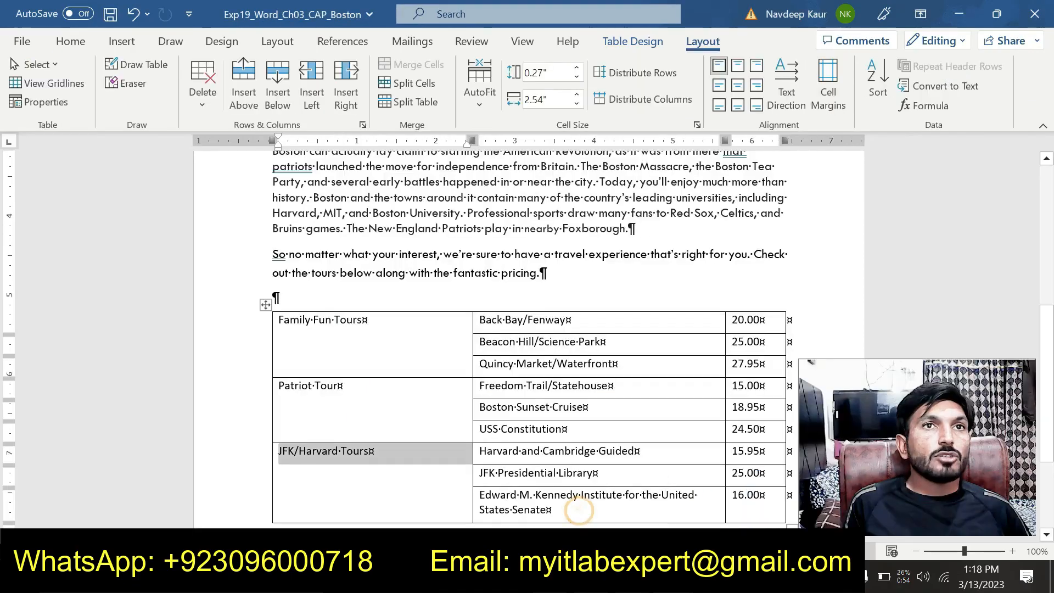
left_click_drag(749, 328, 753, 497)
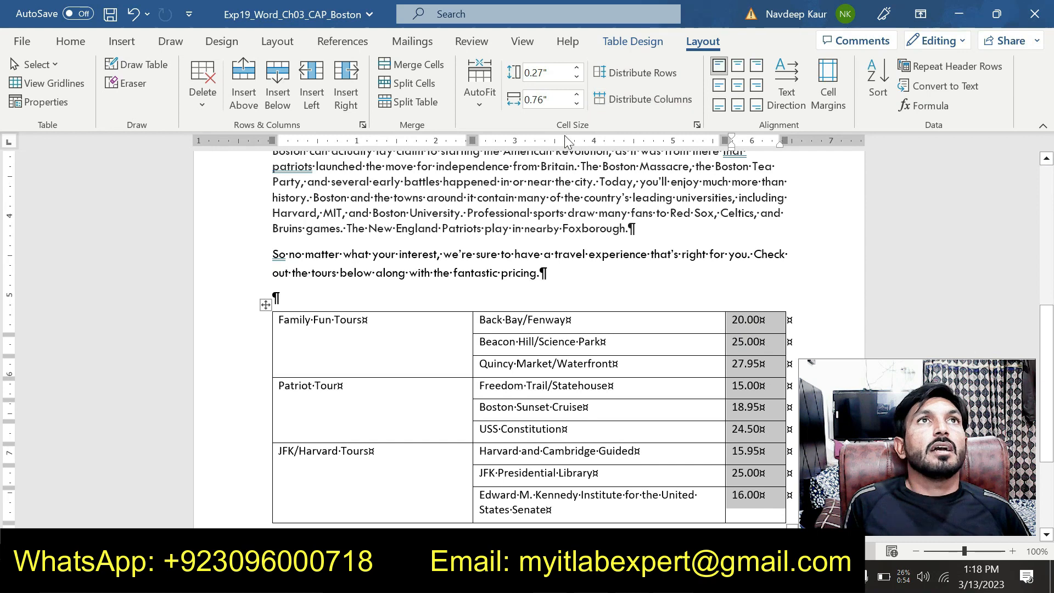
left_click(705, 43)
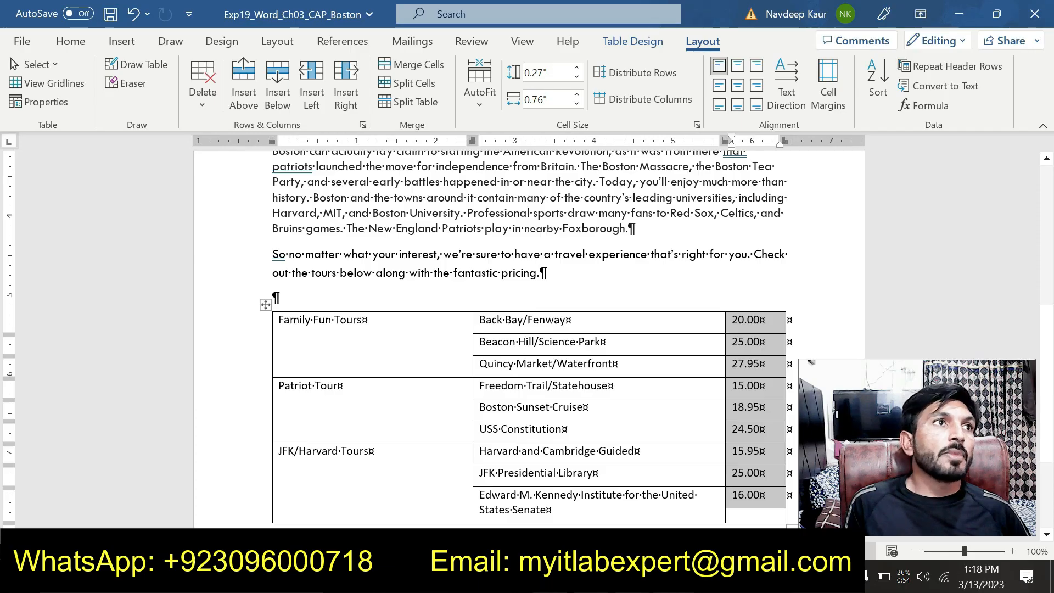
left_click(417, 87)
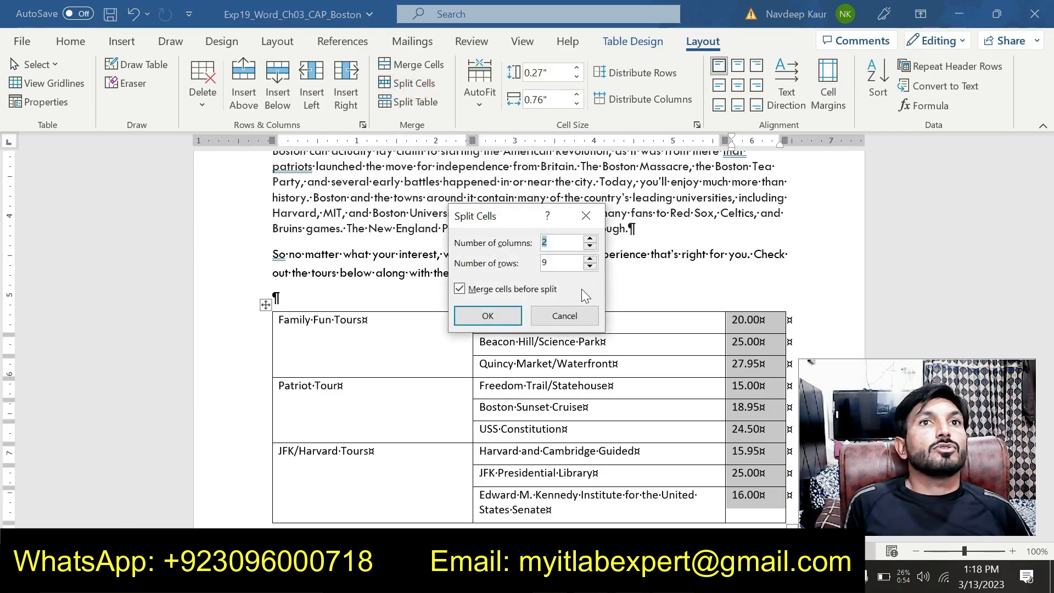
left_click(459, 289)
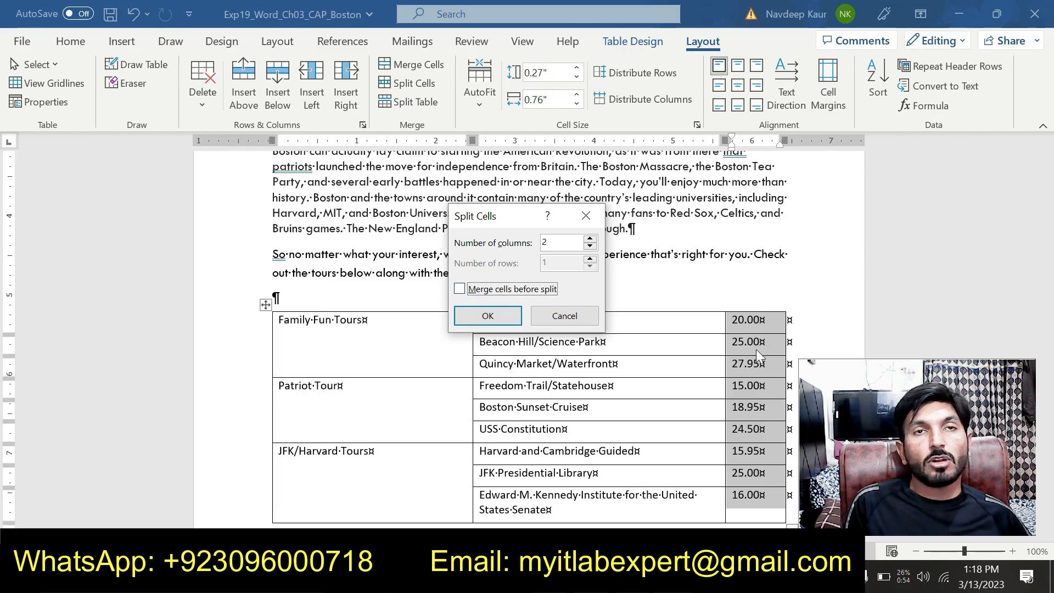
left_click(469, 315)
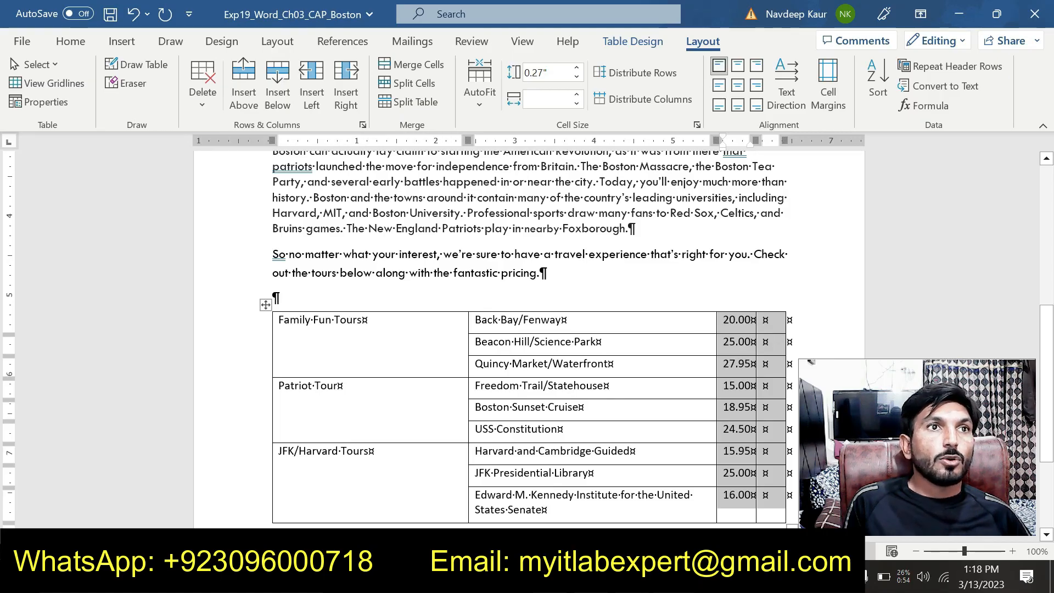
Set the width of the tour table's second column to 2".
left_click(593, 308)
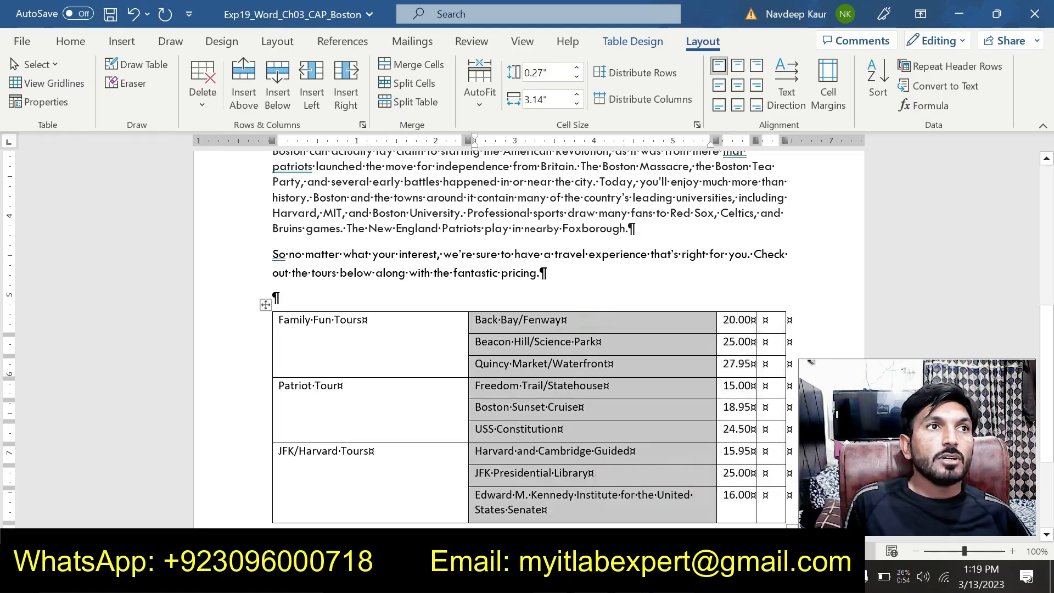
left_click(551, 101)
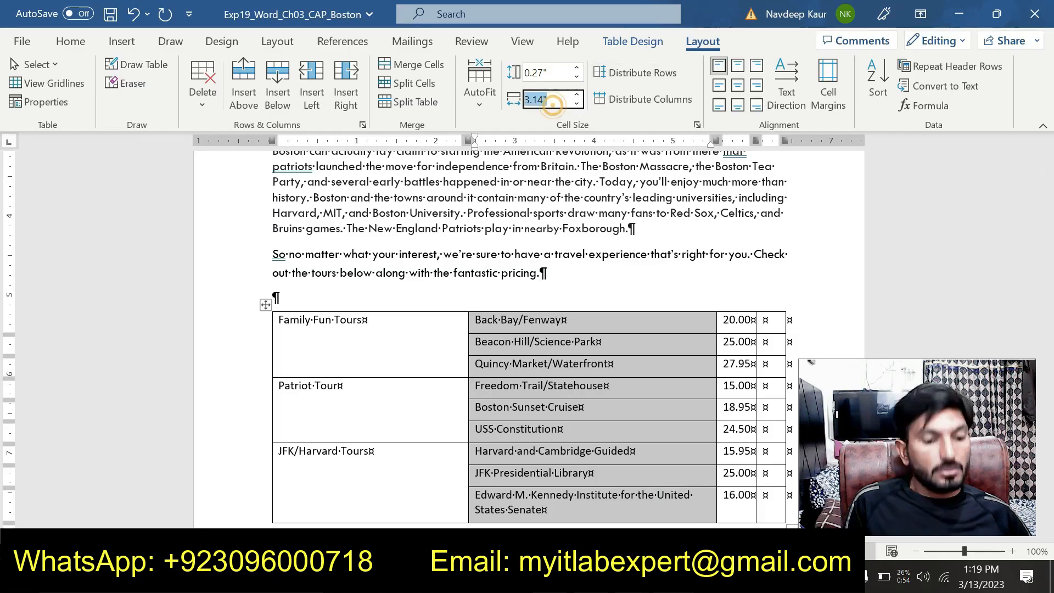
type("2")
key("Return")
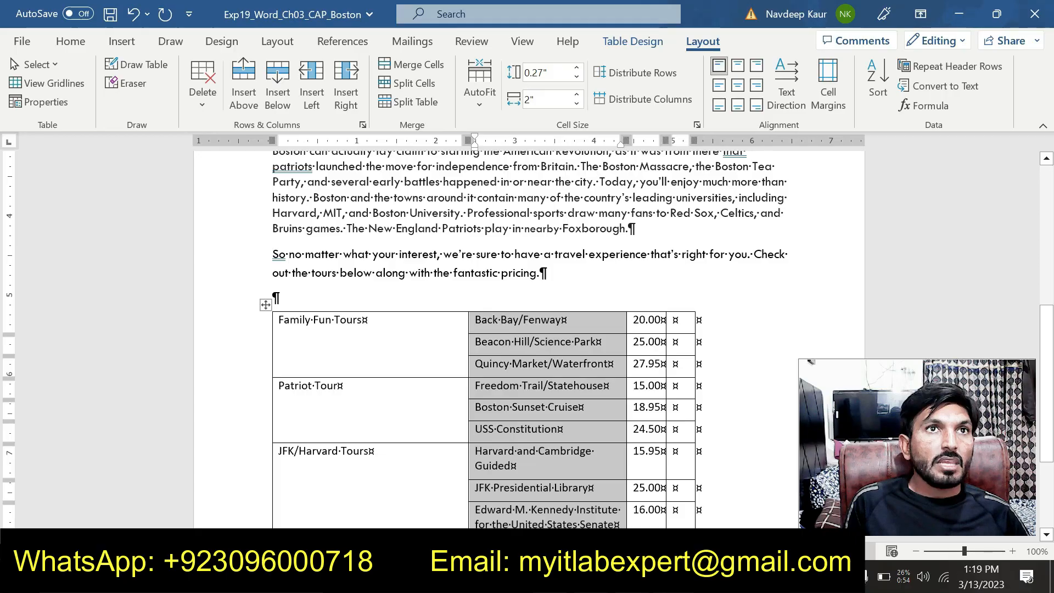
Set the width of the tour table's price column to 0.85".
left_click(652, 320)
left_click_drag(647, 521, 648, 406)
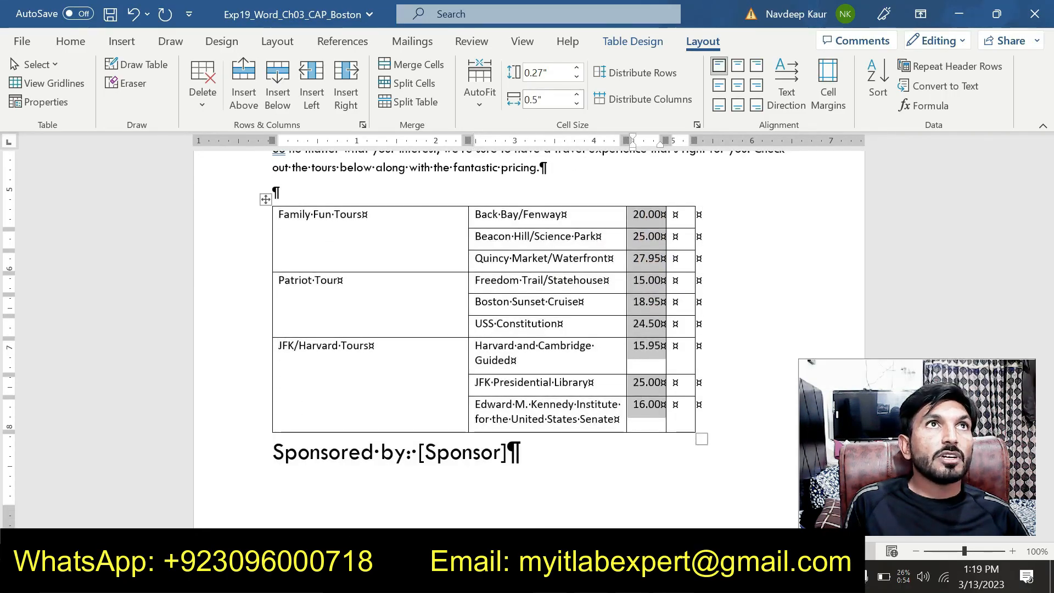
left_click(551, 100)
type("0")
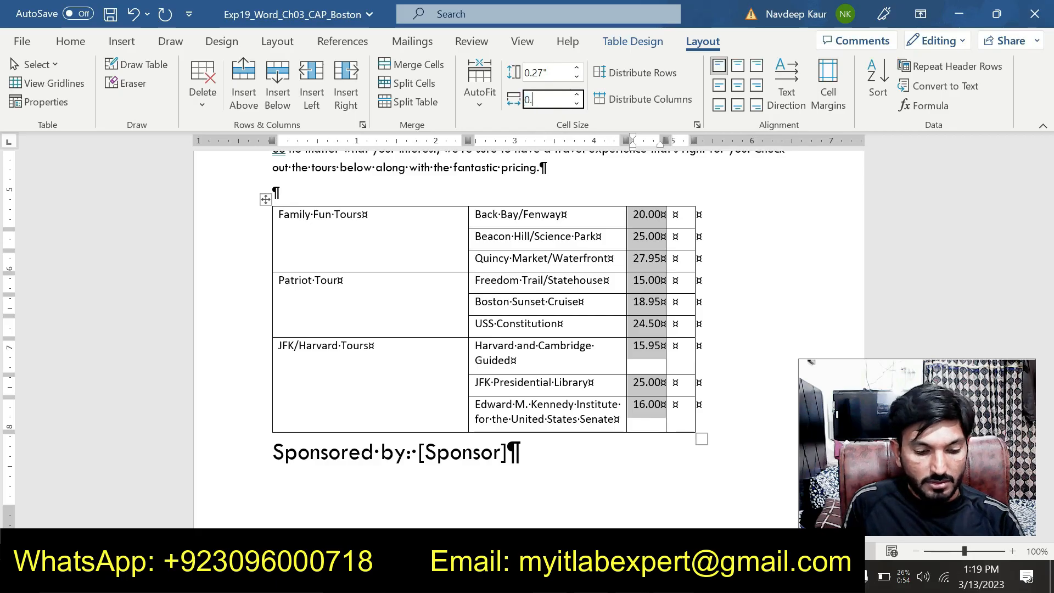
key("Return")
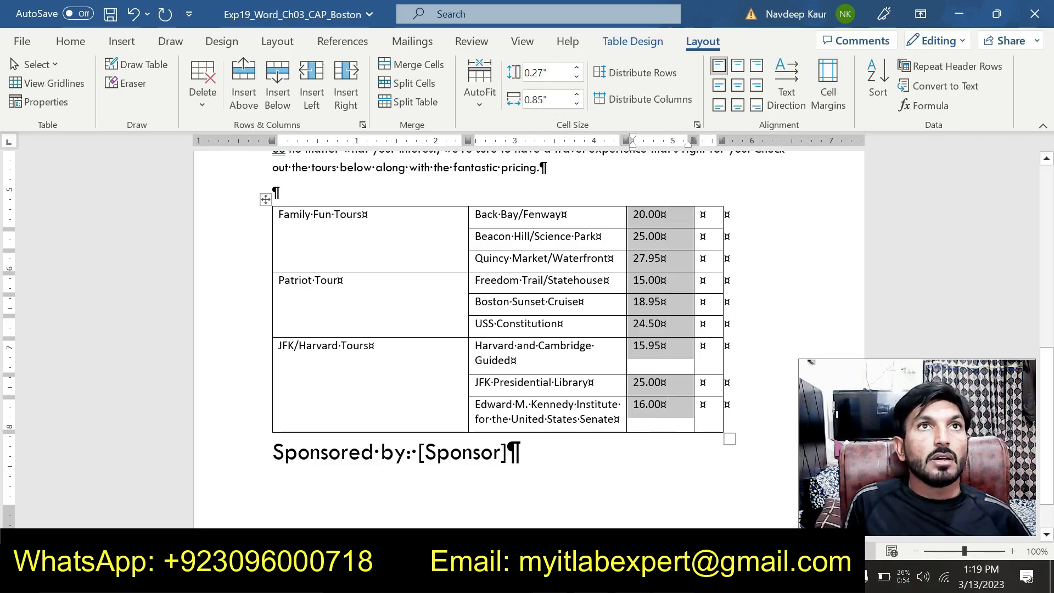
Set the width of the tour table's empty last column to 0.85".
left_click_drag(714, 216, 709, 411)
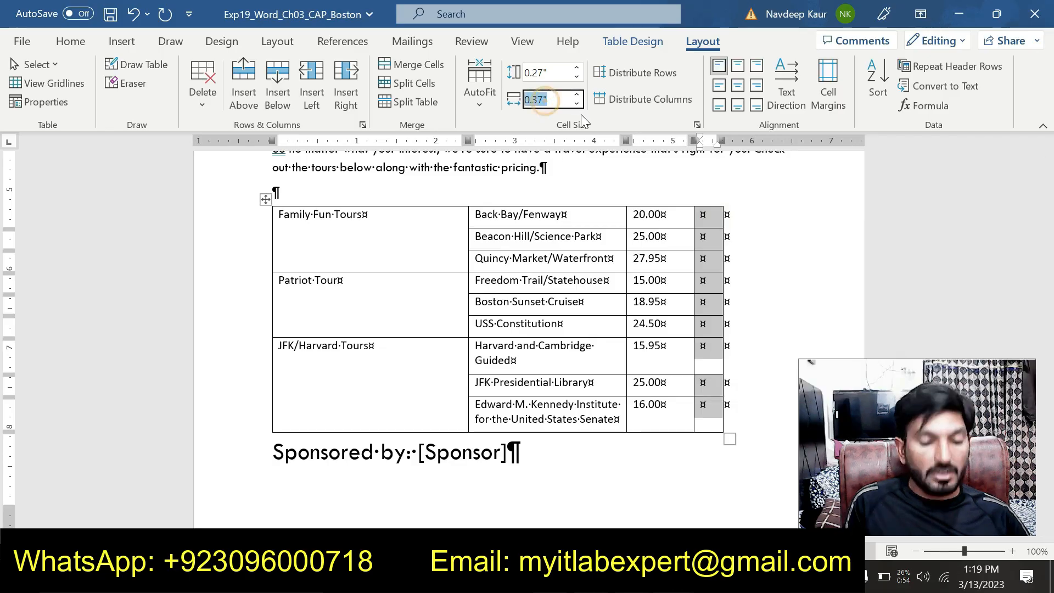
type("0.")
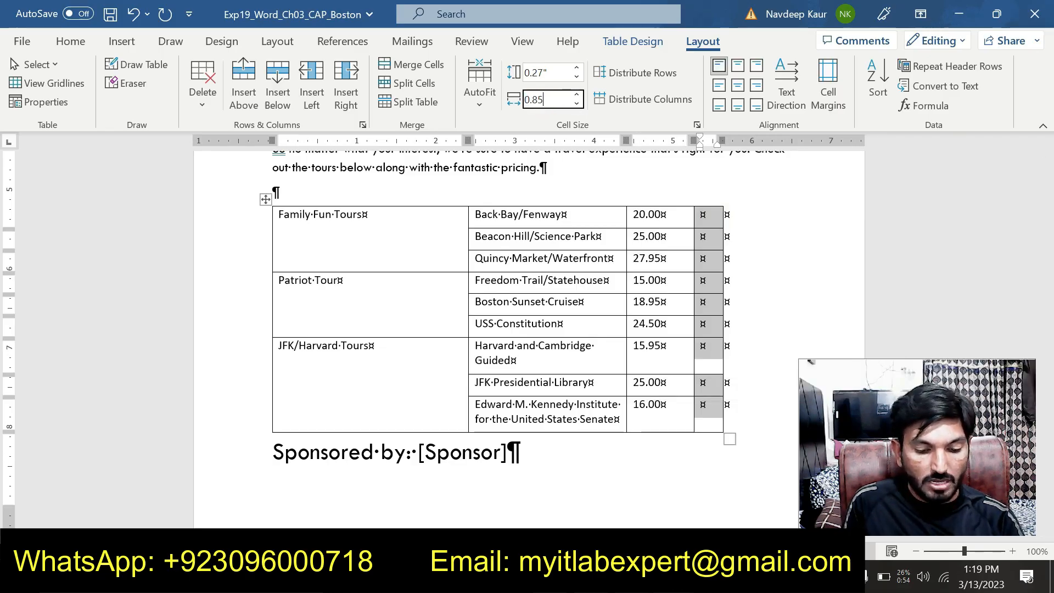
type("85")
key("Return")
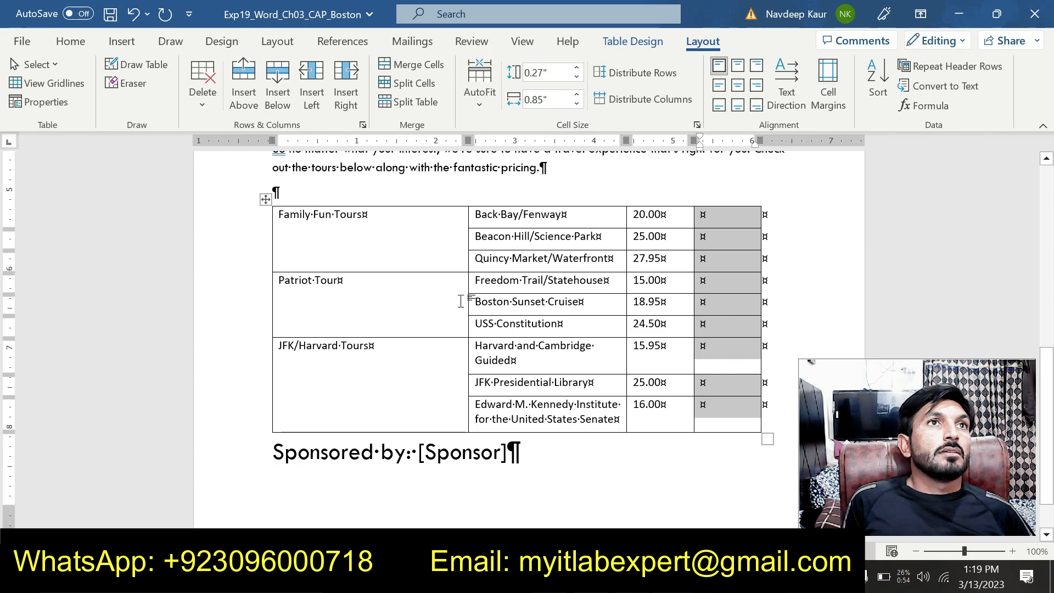
left_click(570, 277)
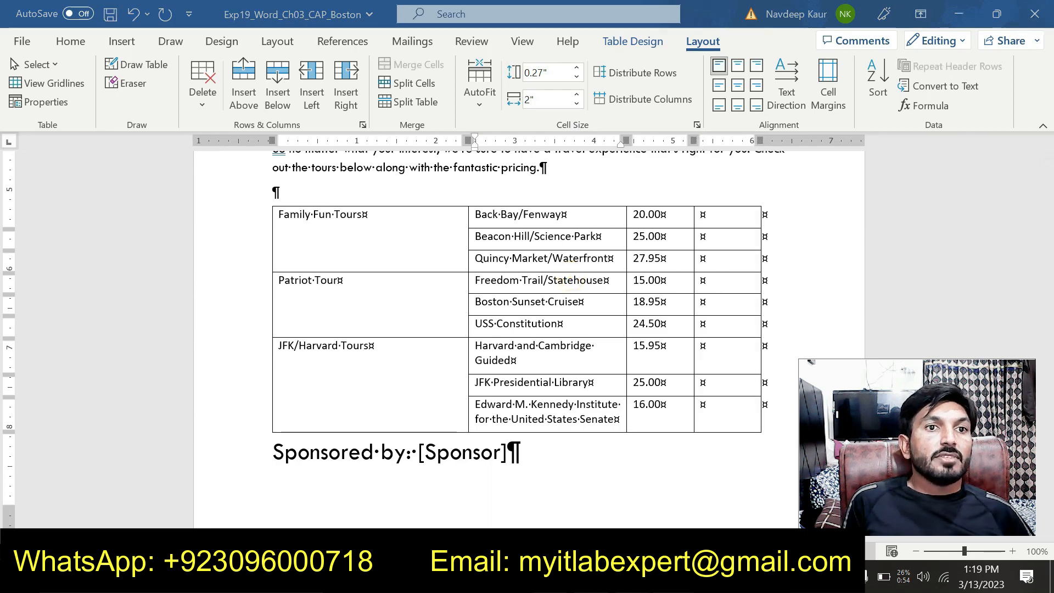
Switch to the instructions document and remove the green highlight from the step 9 instruction.
left_click(707, 502)
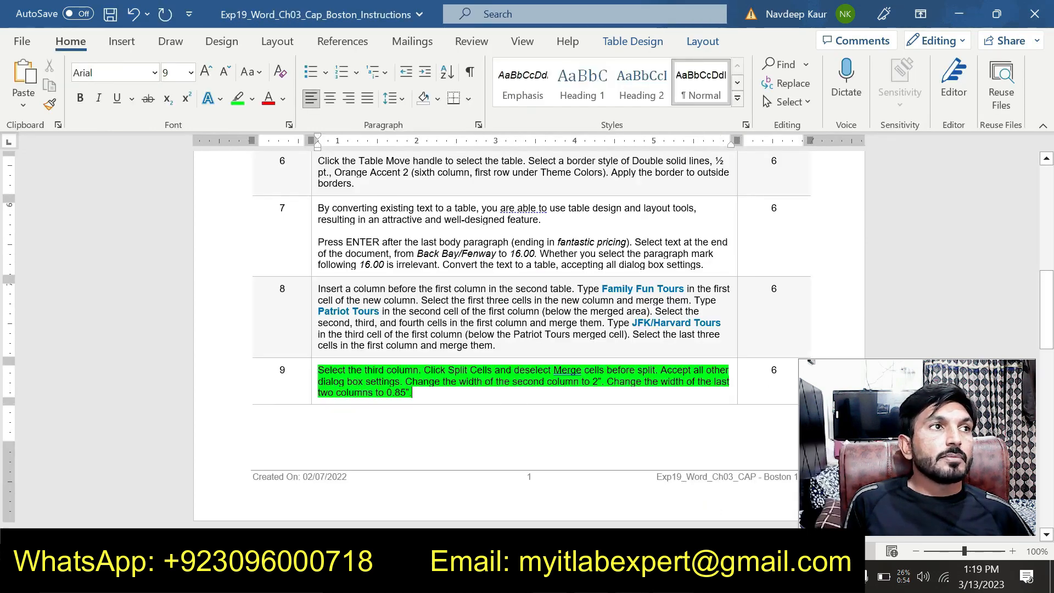
left_click_drag(412, 392, 317, 369)
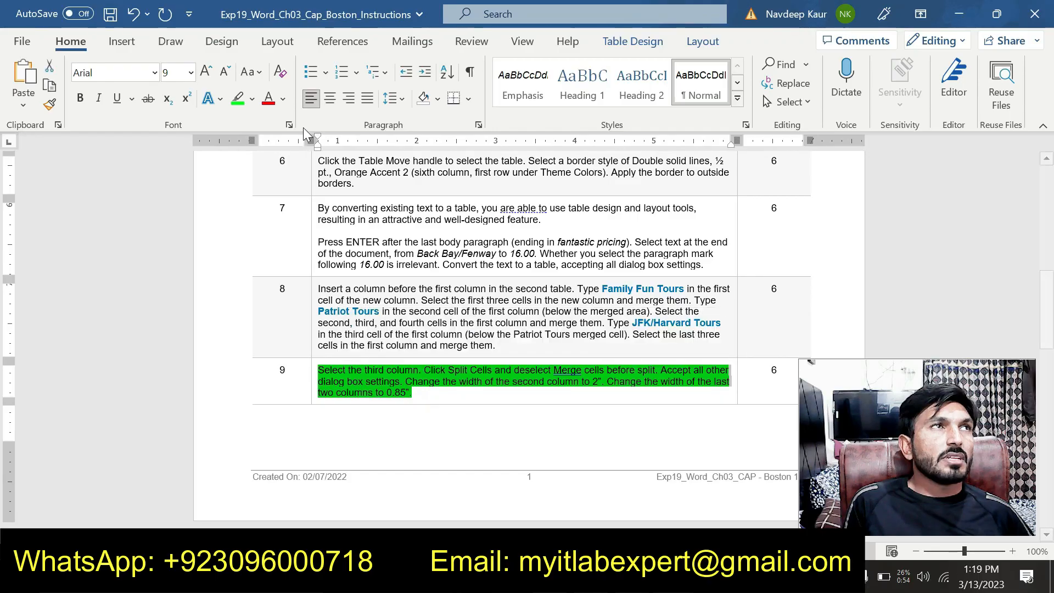
left_click(237, 98)
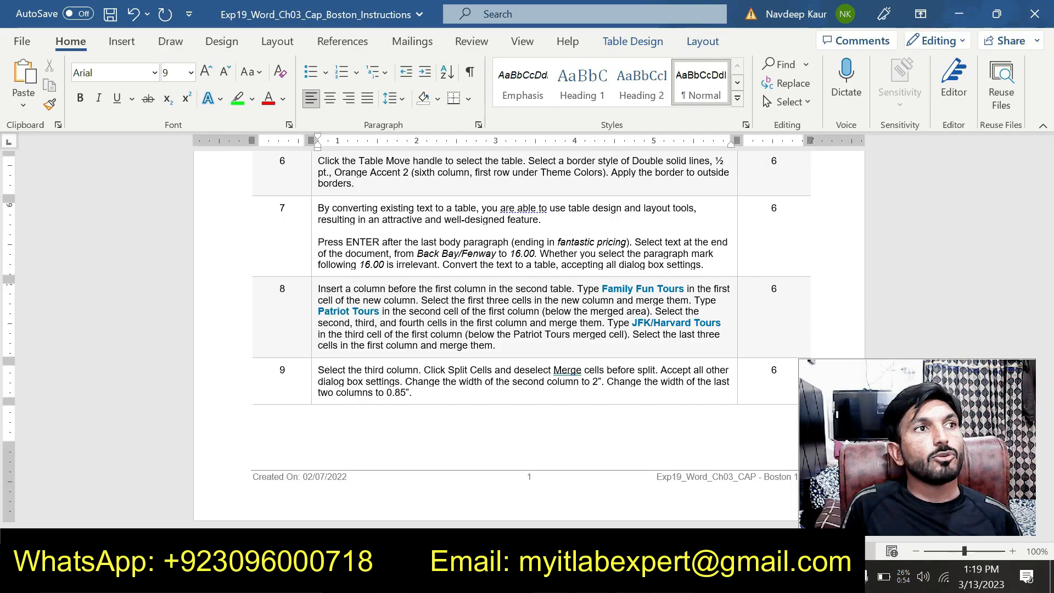
Highlight the whole step 10 instruction in green.
scroll(518, 258, "down", 5)
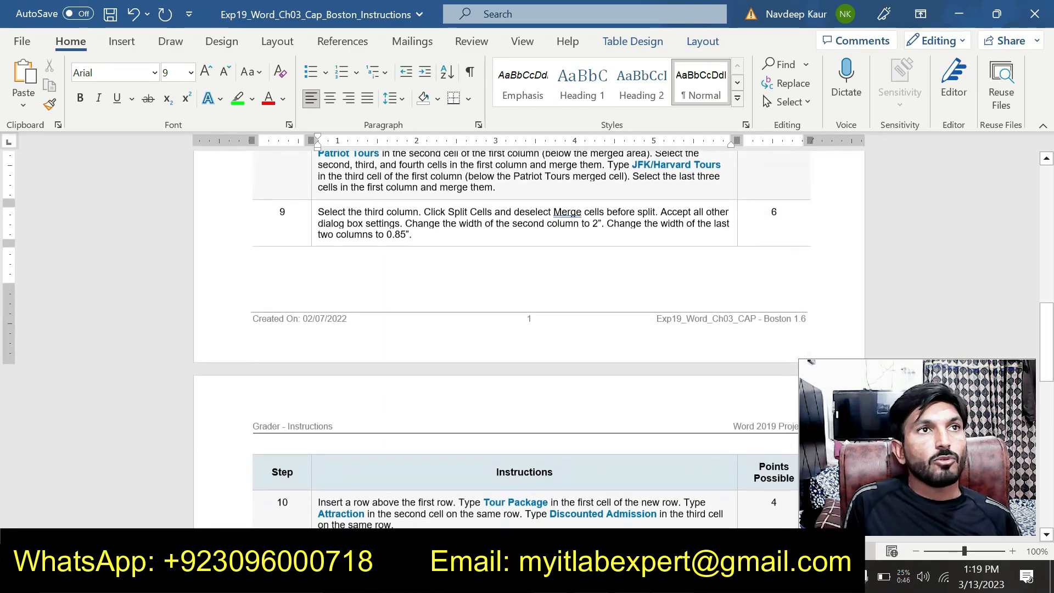
scroll(518, 258, "down", 7)
scroll(519, 258, "up", 4)
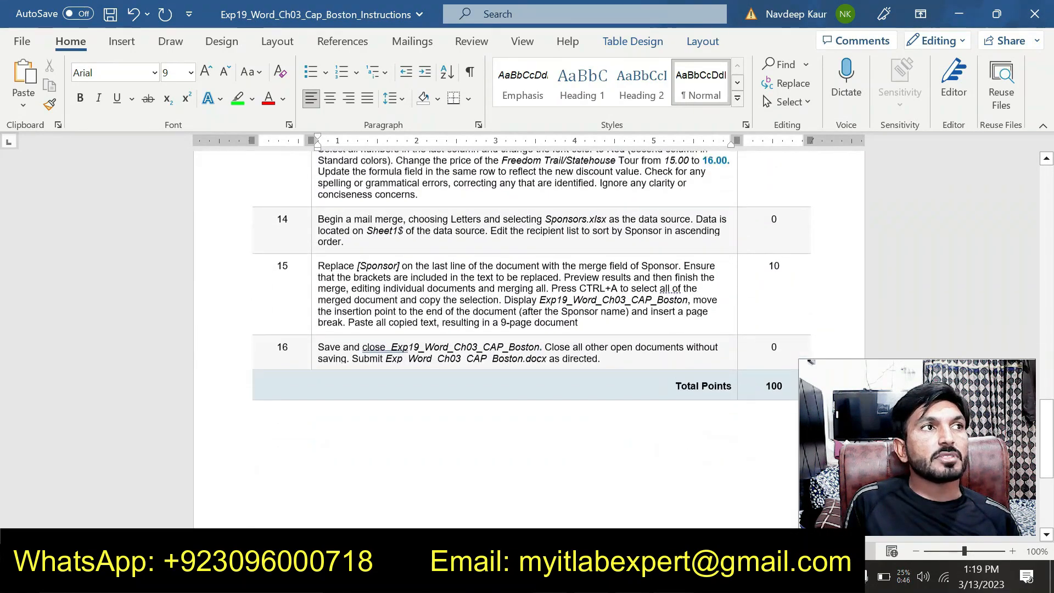
scroll(519, 335, "up", 2)
left_click_drag(415, 329, 318, 303)
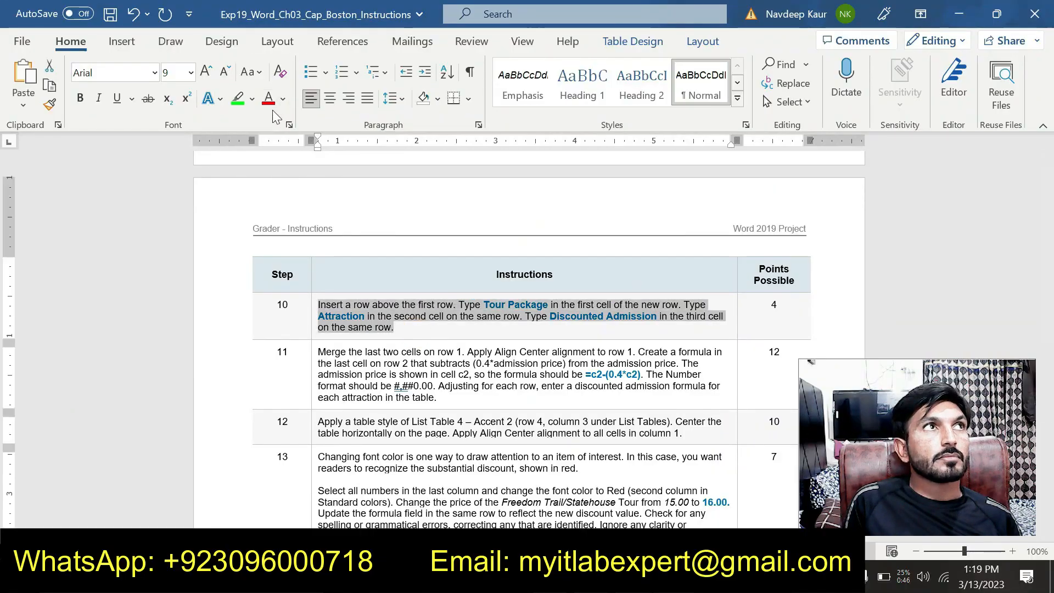
left_click(242, 101)
left_click(403, 326)
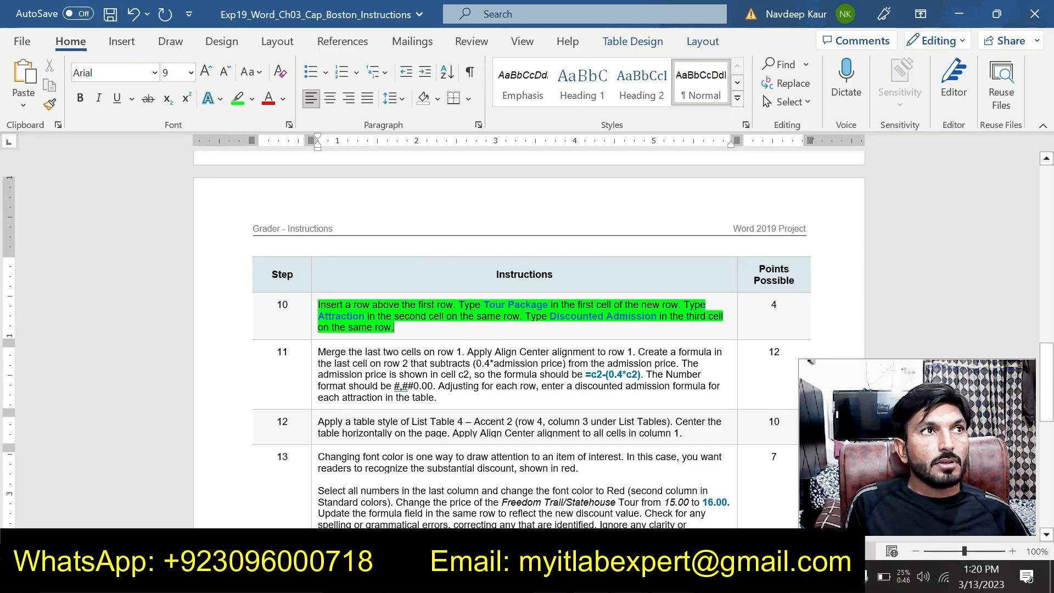
Return to the Boston document and insert a row above the first row of the tour table.
left_click(673, 576)
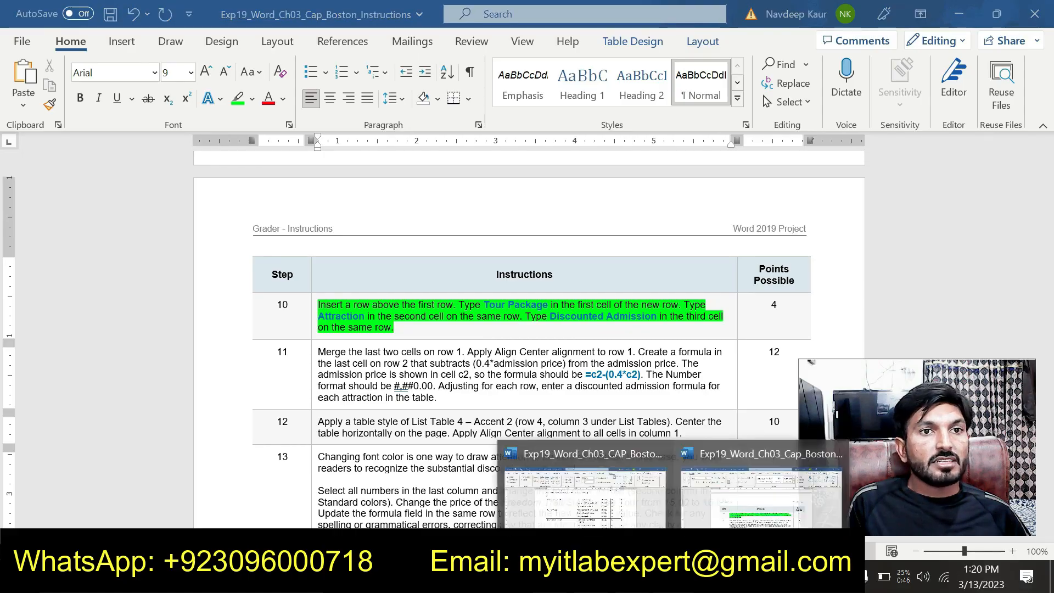
left_click(611, 502)
left_click(518, 215)
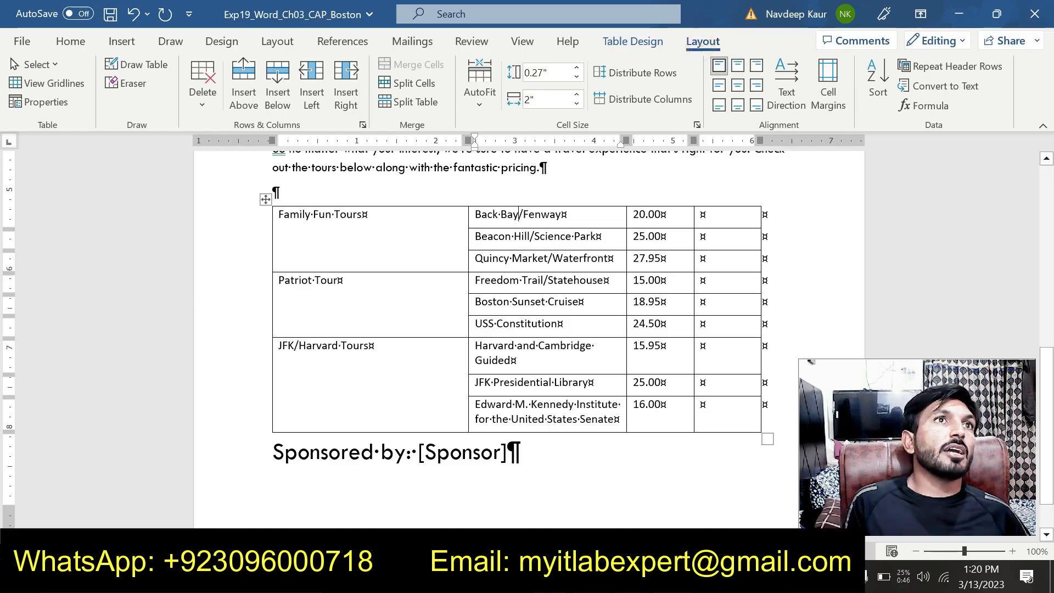
left_click(252, 101)
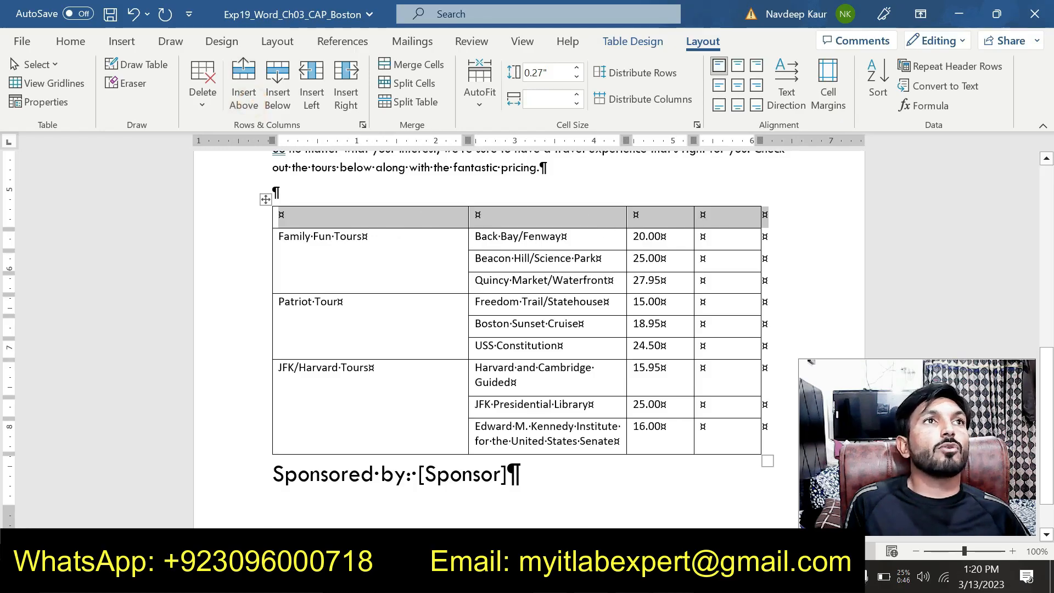
Copy "Tour Package" from instruction step 10 into the first cell of the tour table's new row, keeping the text only.
left_click(673, 577)
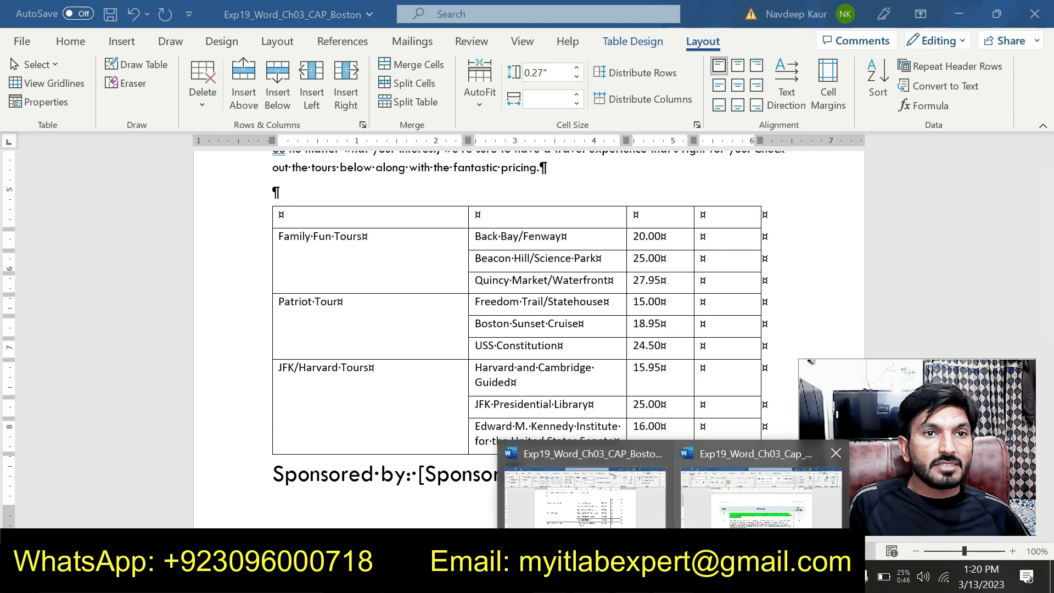
left_click(726, 523)
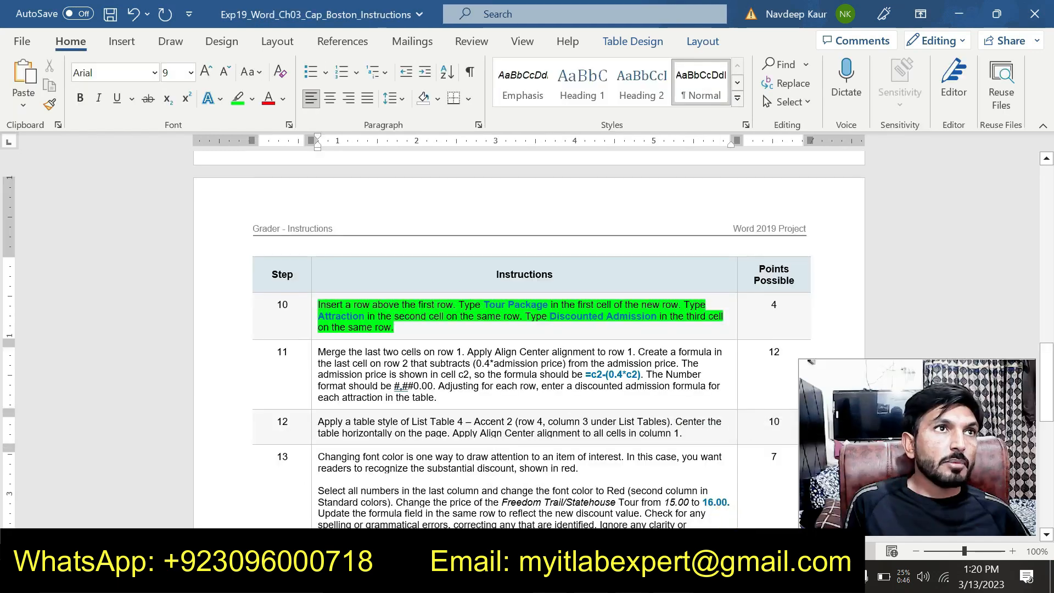
left_click_drag(483, 304, 548, 305)
key("ctrl+c")
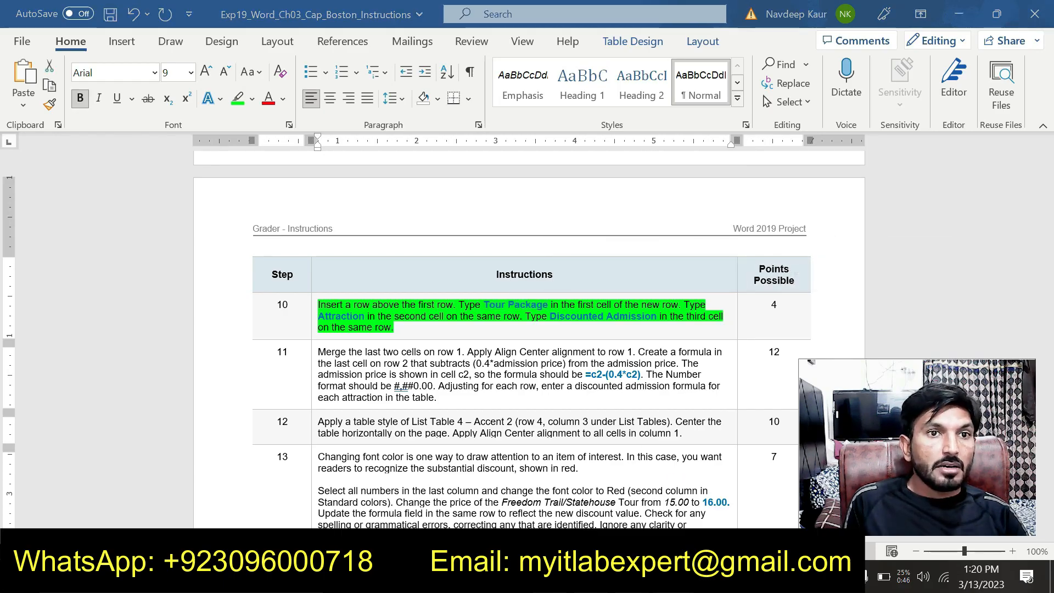
mouse_move(648, 579)
left_click(605, 510)
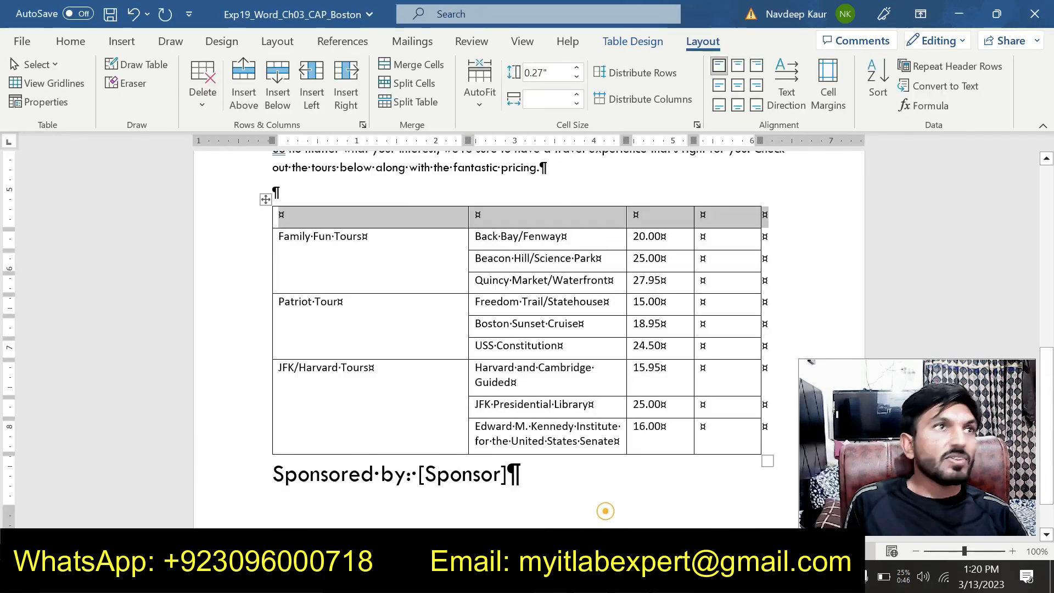
left_click(278, 204)
left_click(279, 215)
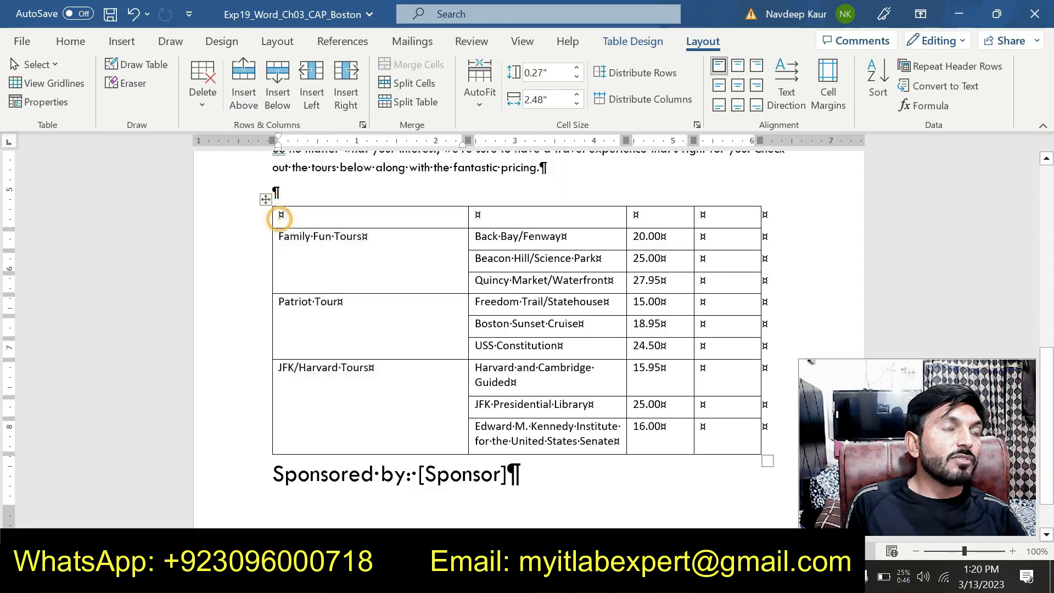
key("ctrl+v")
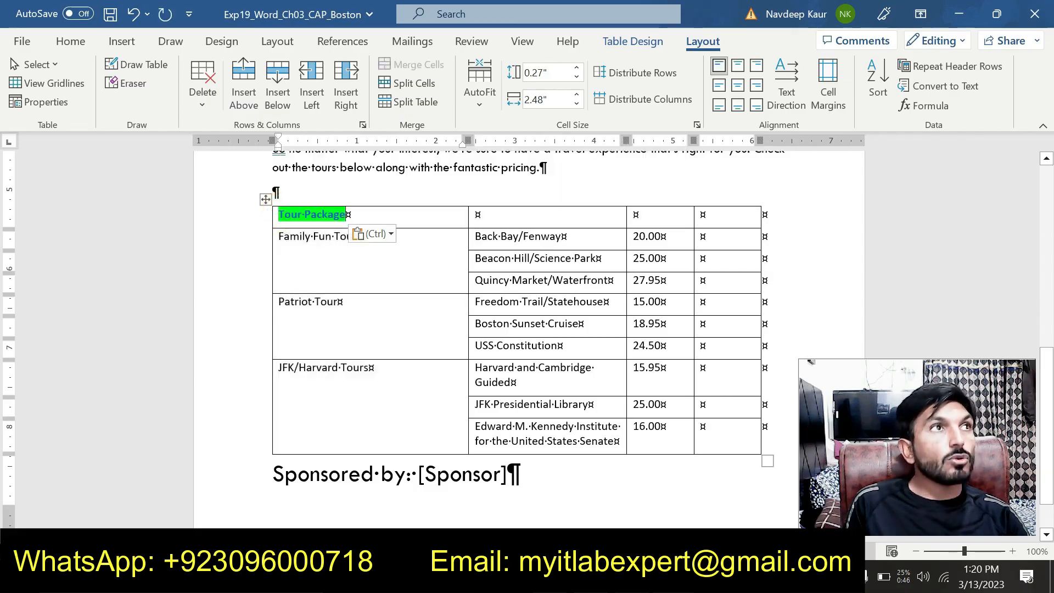
left_click(382, 234)
left_click(460, 279)
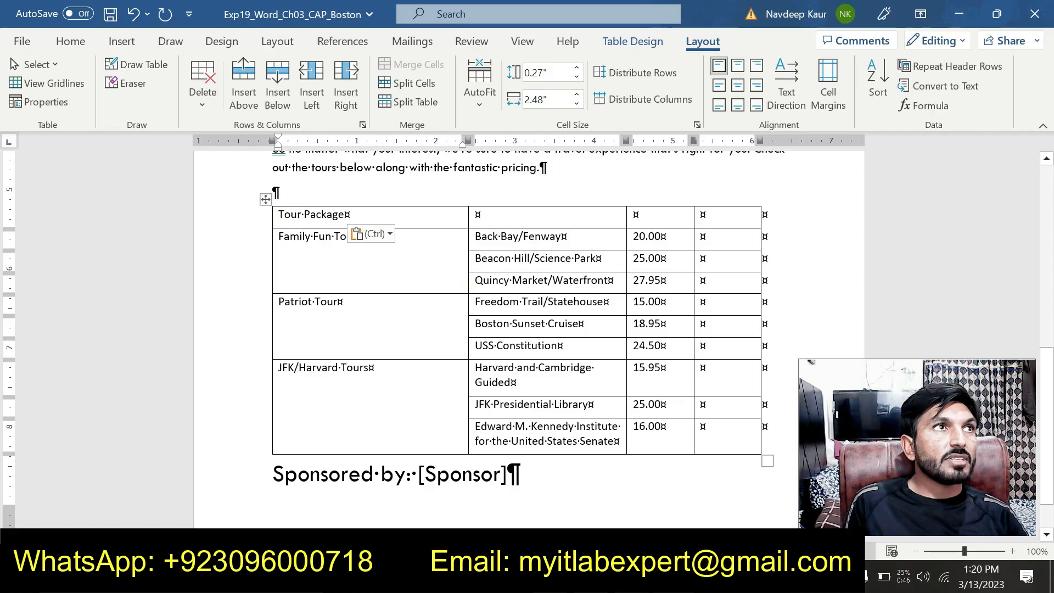
Copy "Attraction" from instruction step 10 into the second cell of the tour table's first row, keeping the text only.
left_click(477, 214)
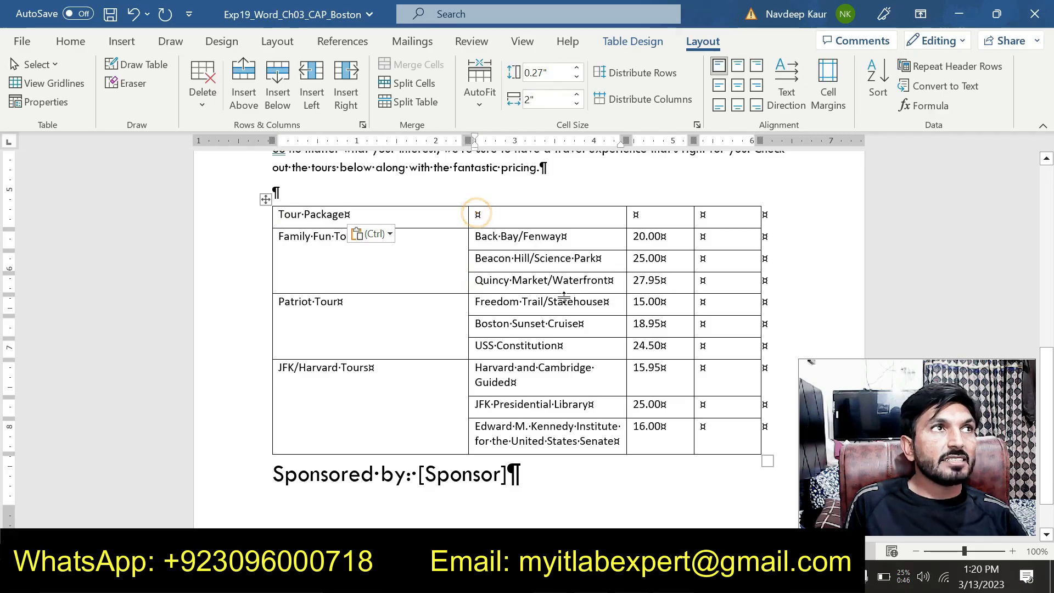
left_click(673, 576)
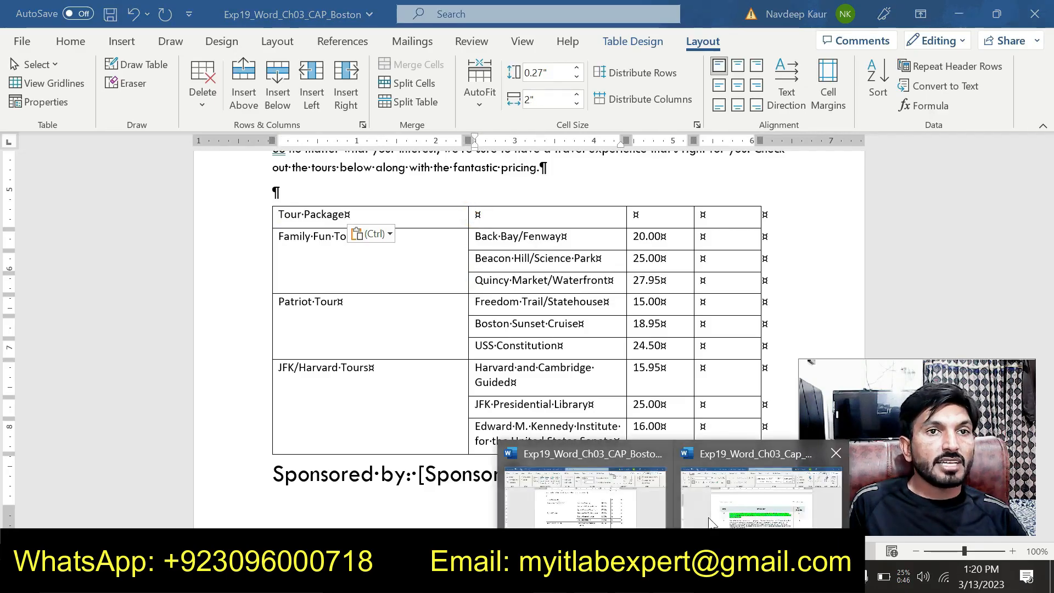
left_click(722, 518)
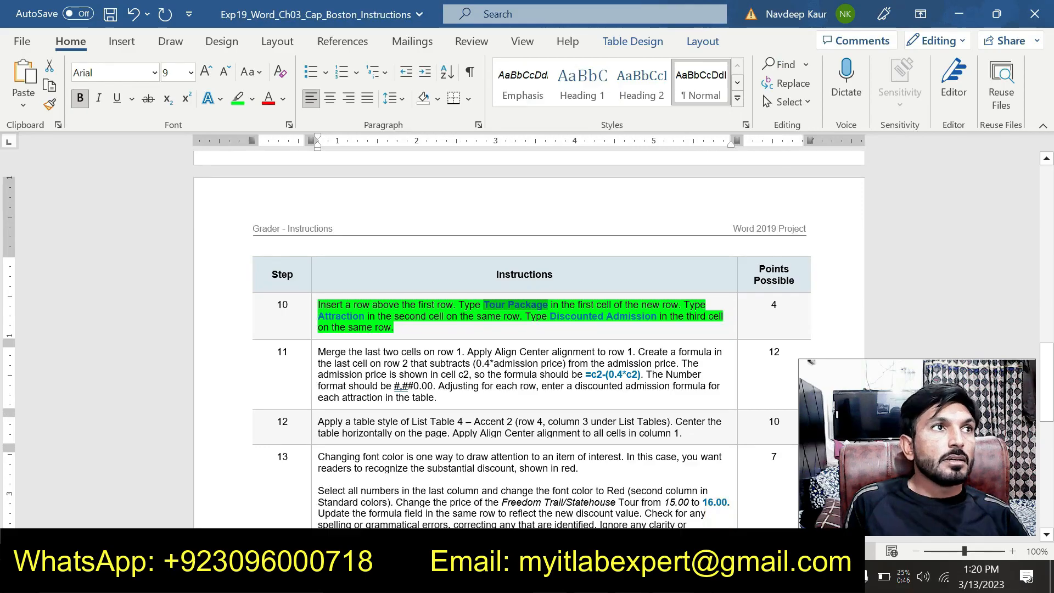
left_click_drag(318, 316, 363, 316)
key("ctrl+c")
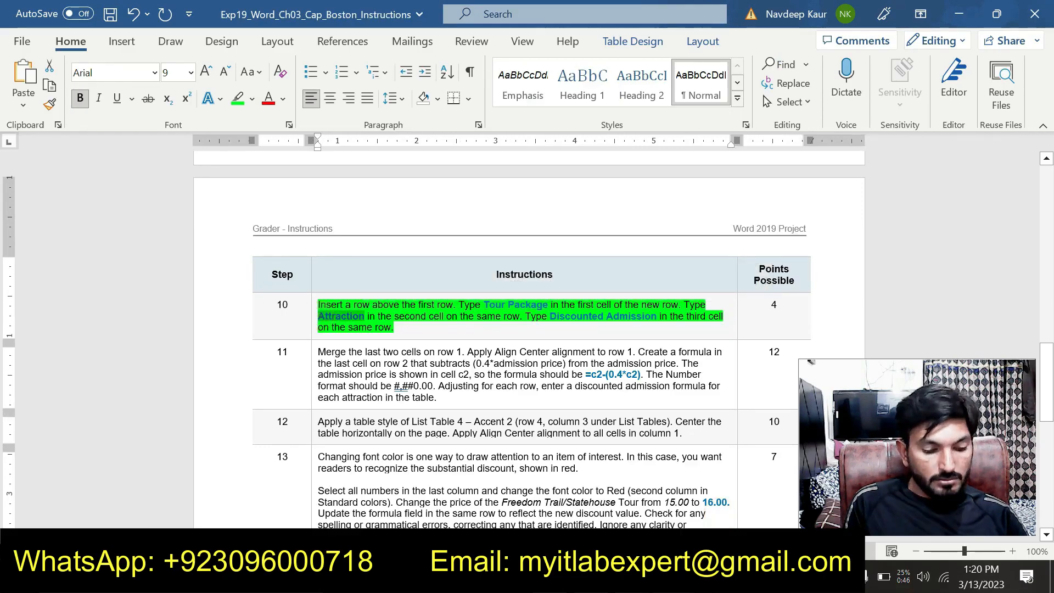
mouse_move(674, 579)
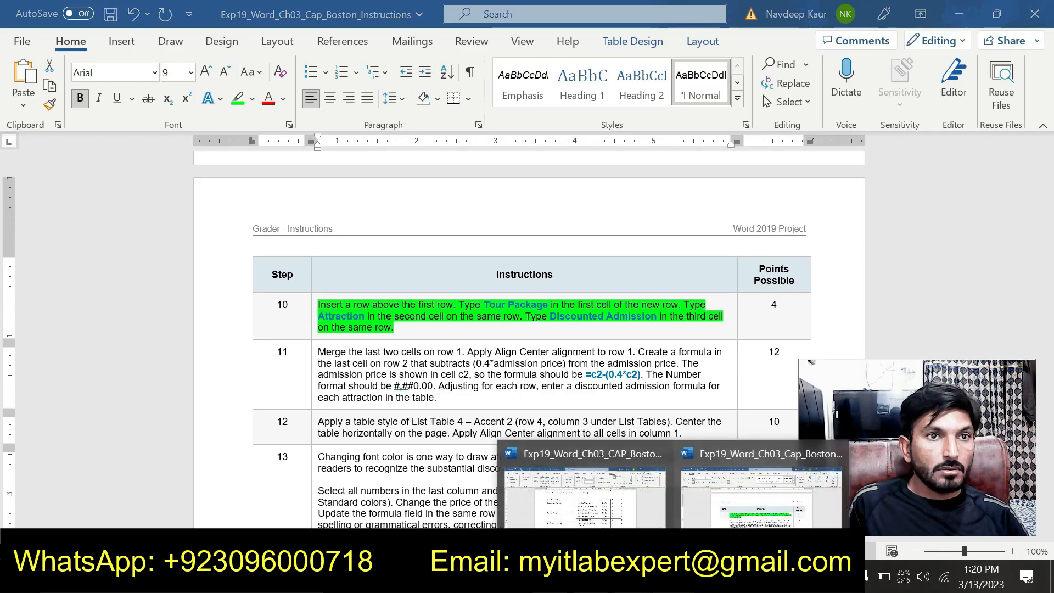
left_click(620, 520)
key("ctrl+v")
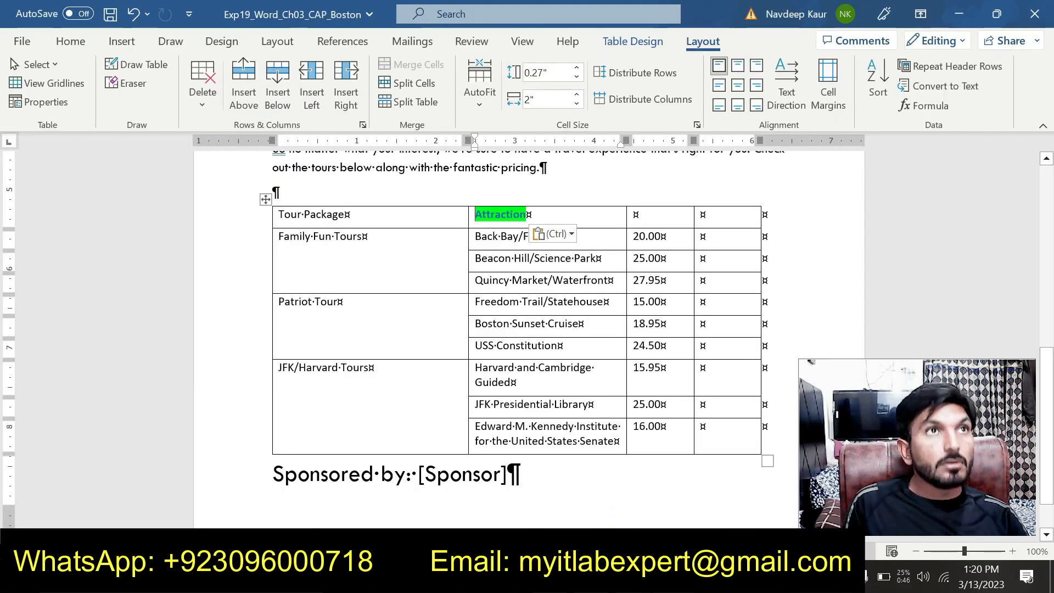
left_click(570, 234)
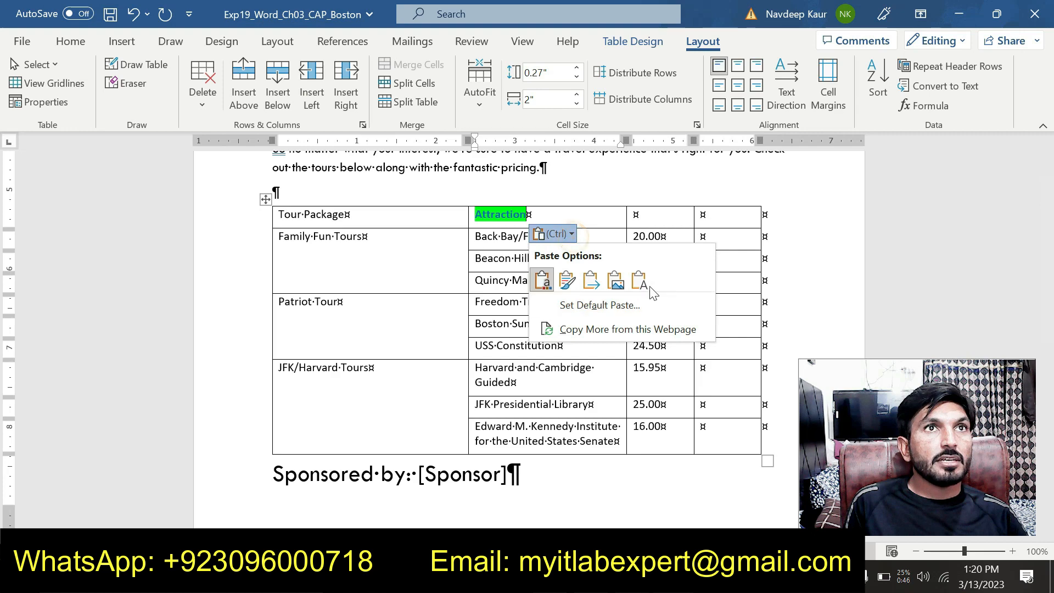
left_click(640, 280)
Copy "Discounted Admission" from instruction step 10 into the third cell of the tour table's first row, keeping the text only.
mouse_move(674, 579)
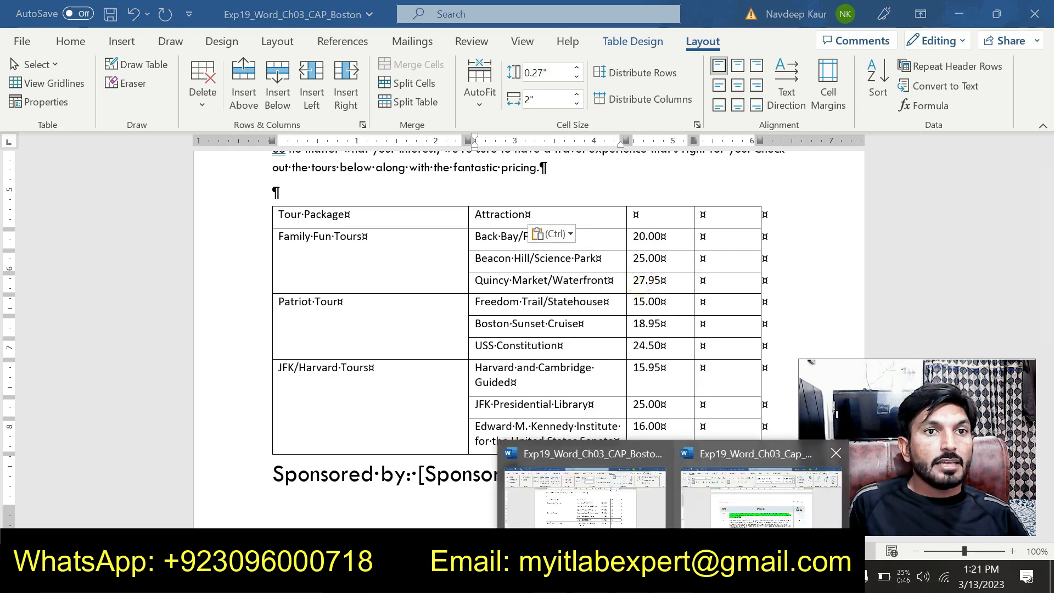
left_click(760, 488)
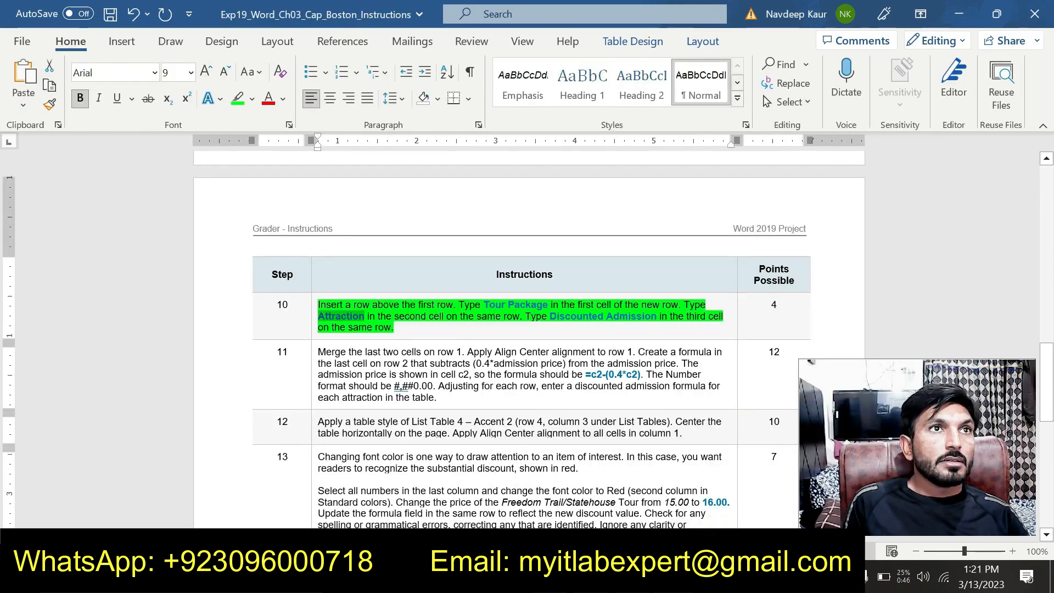
left_click_drag(548, 317, 668, 316)
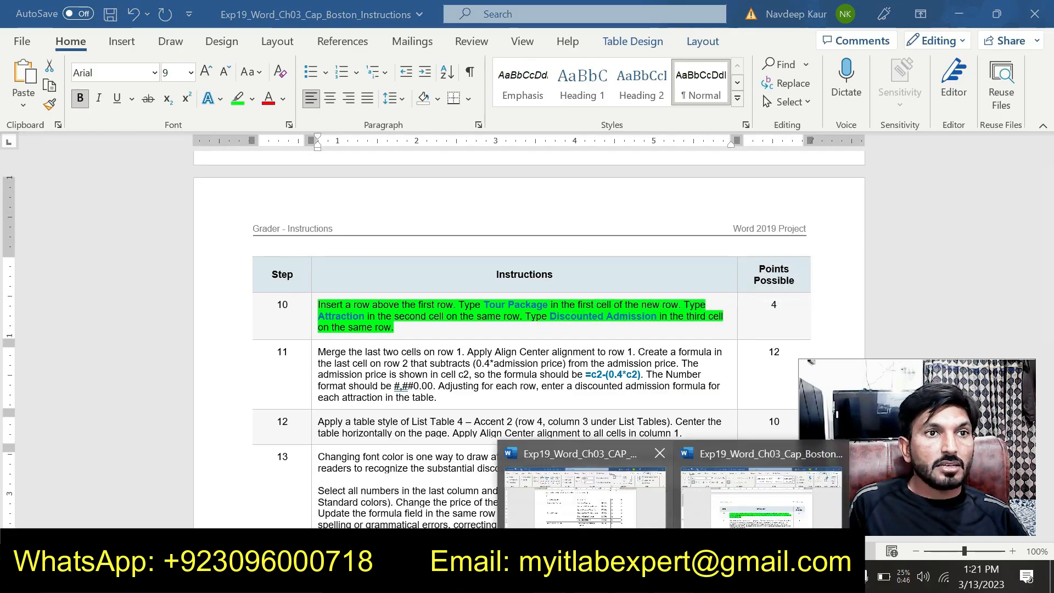
left_click(612, 521)
left_click(634, 218)
key("ctrl+v")
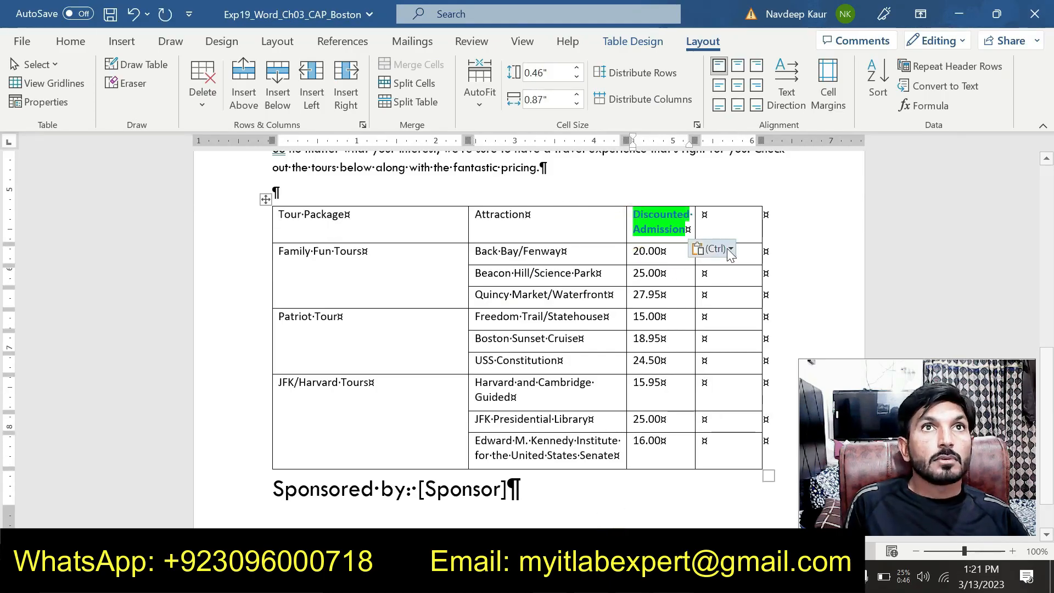
left_click(712, 248)
left_click(797, 296)
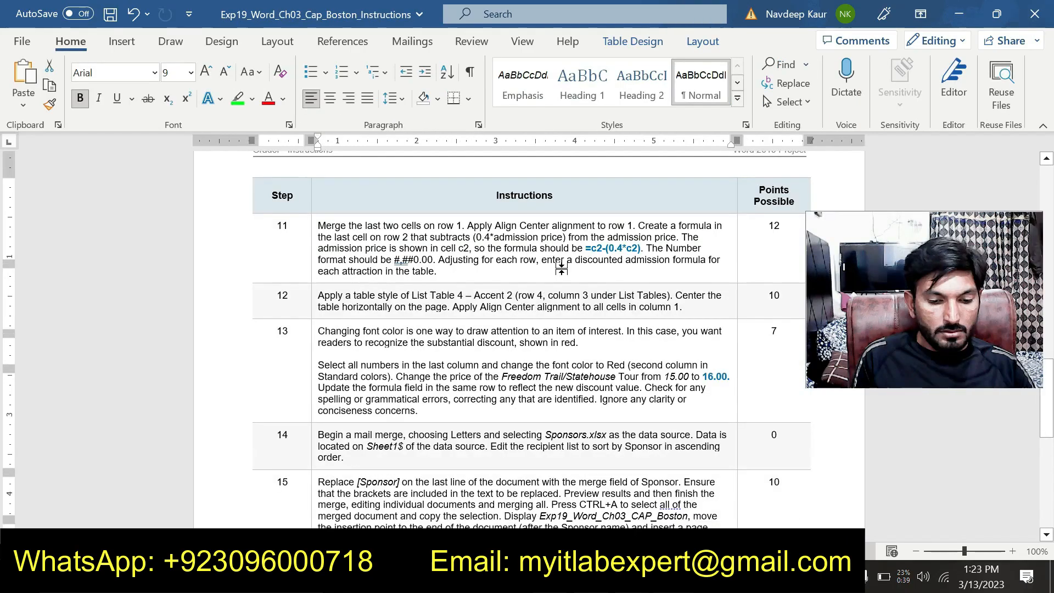
Review the project instructions from the project description through step 16, including the formula, table style, font color and mail merge requirements.
scroll(546, 352, "up", 5)
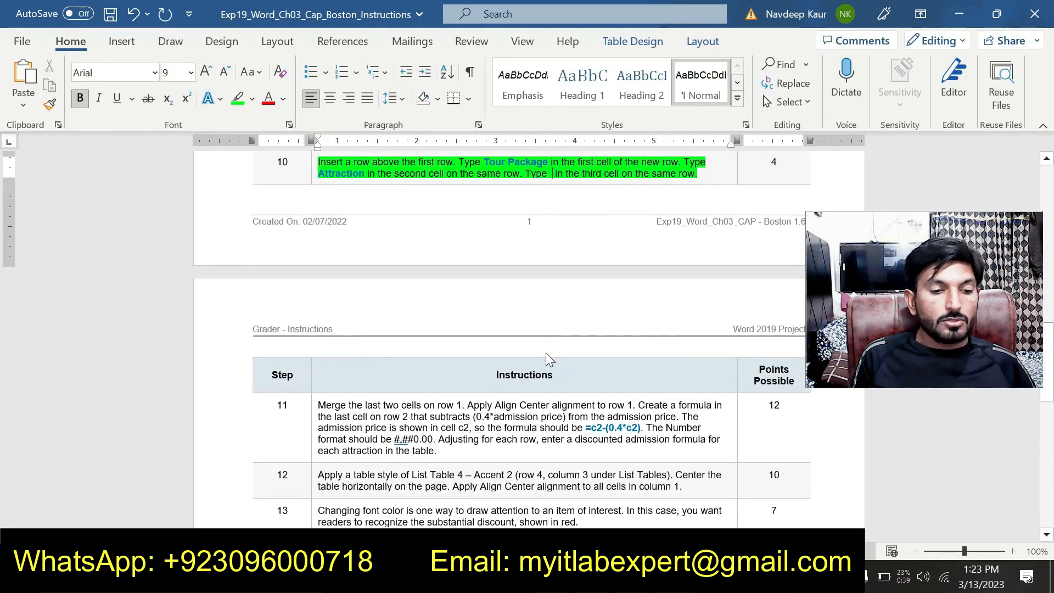
scroll(545, 352, "up", 2)
scroll(552, 251, "down", 5)
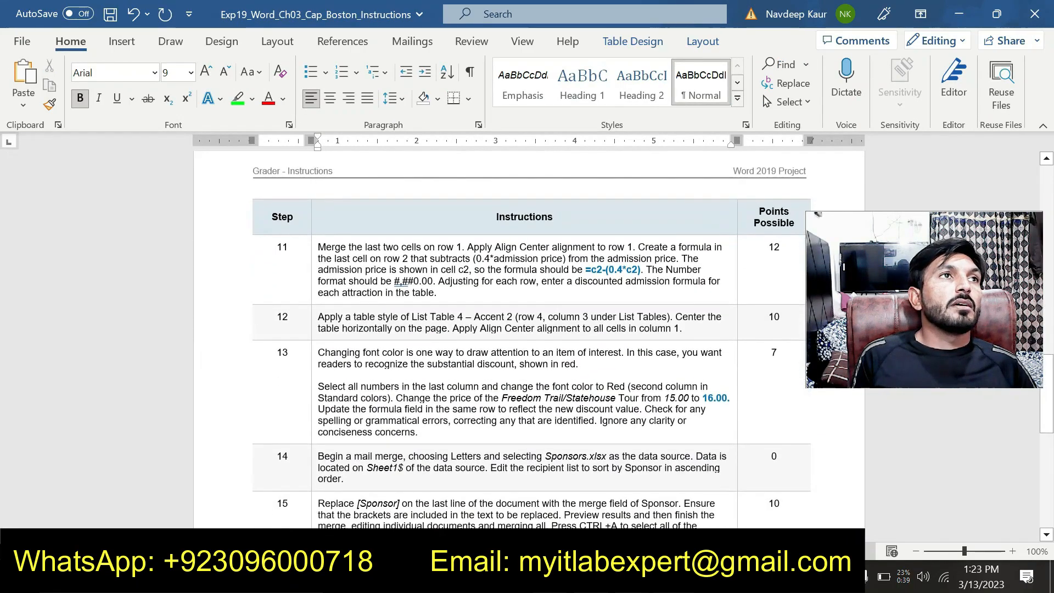
scroll(546, 340, "down", 3)
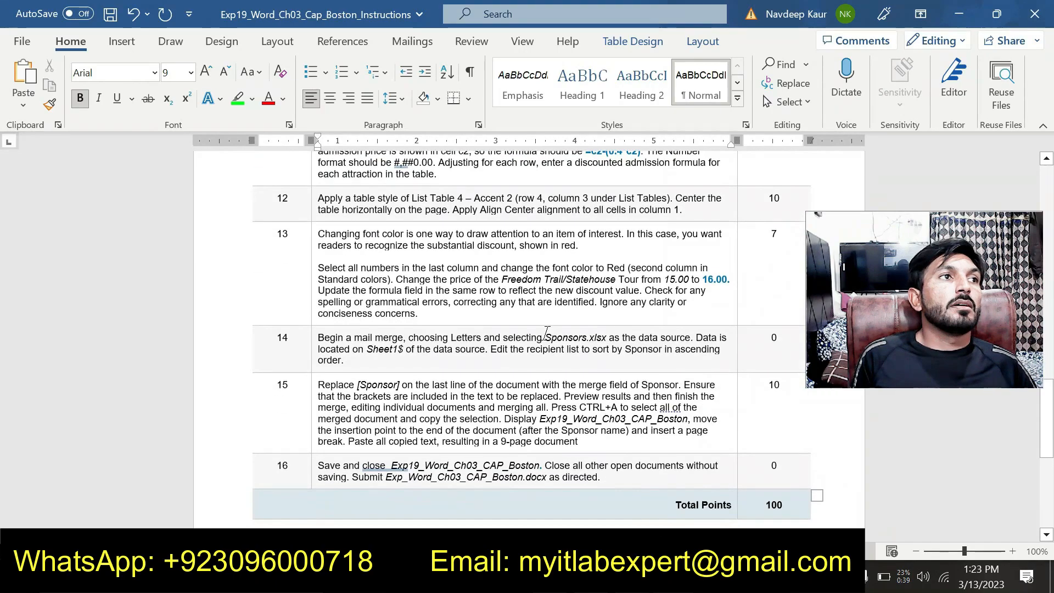
scroll(546, 340, "up", 4)
scroll(527, 338, "up", 5)
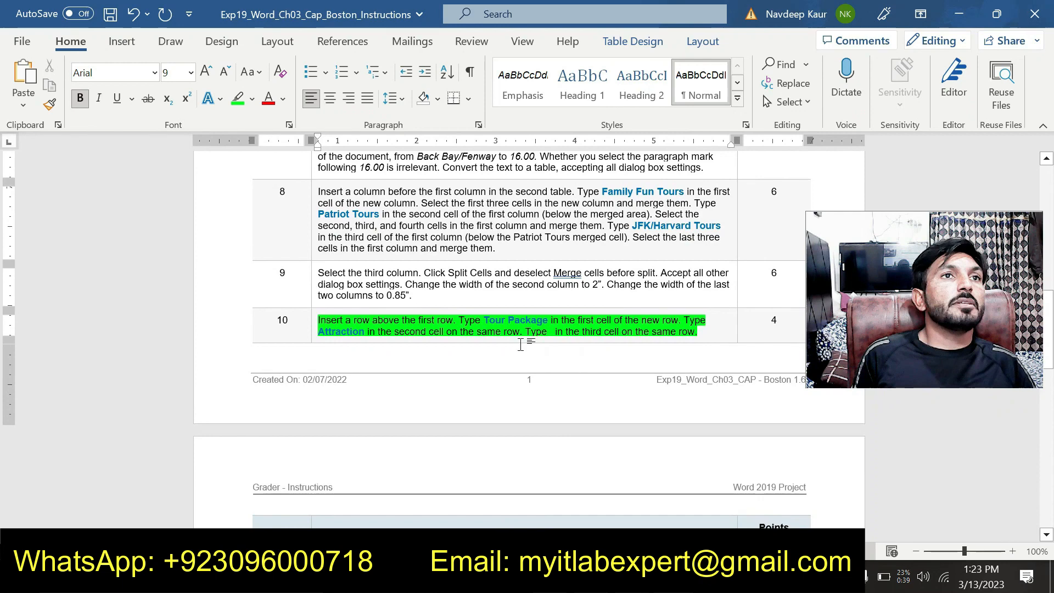
scroll(529, 344, "down", 5)
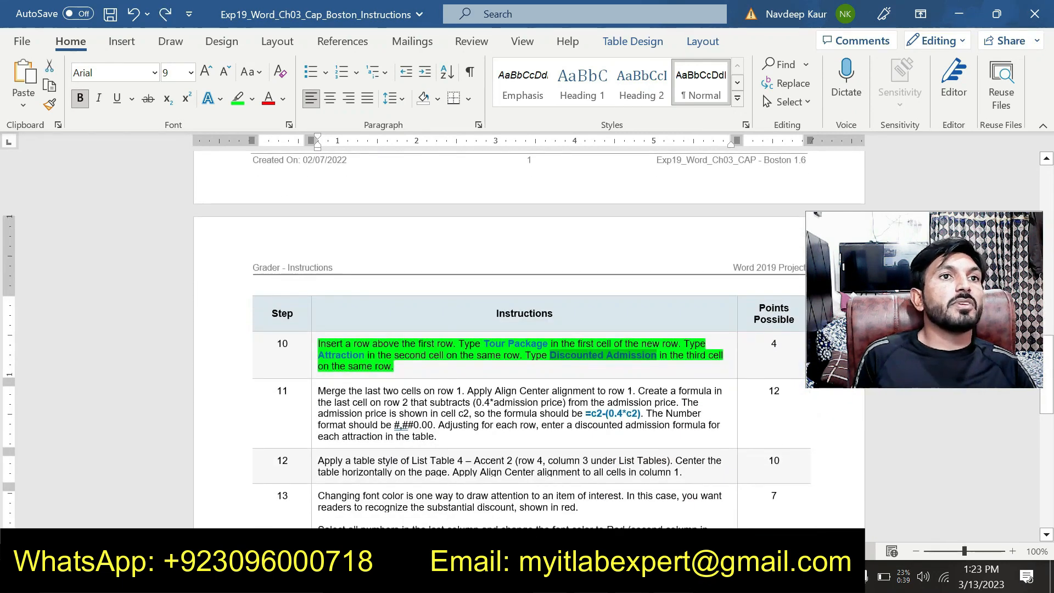
scroll(526, 340, "down", 3)
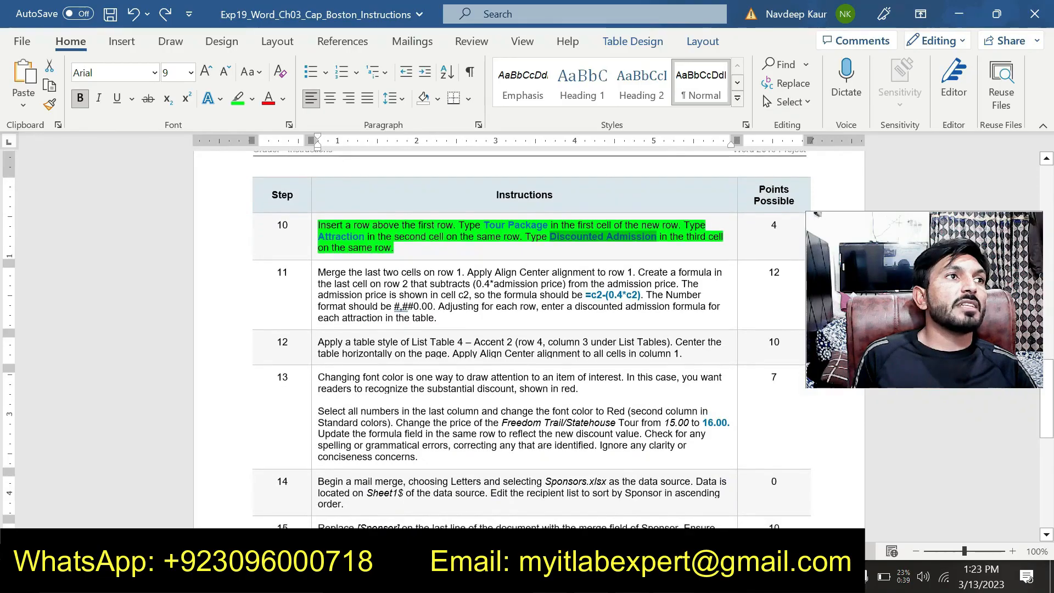
scroll(529, 340, "down", 3)
scroll(530, 340, "up", 12)
scroll(529, 340, "up", 12)
scroll(529, 340, "down", 4)
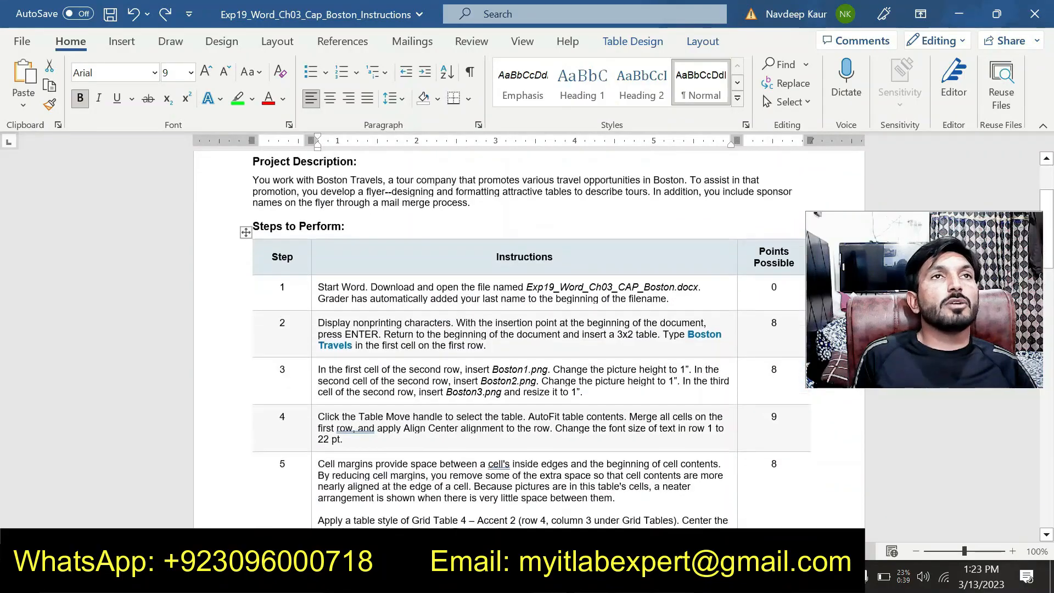
scroll(504, 348, "up", 1)
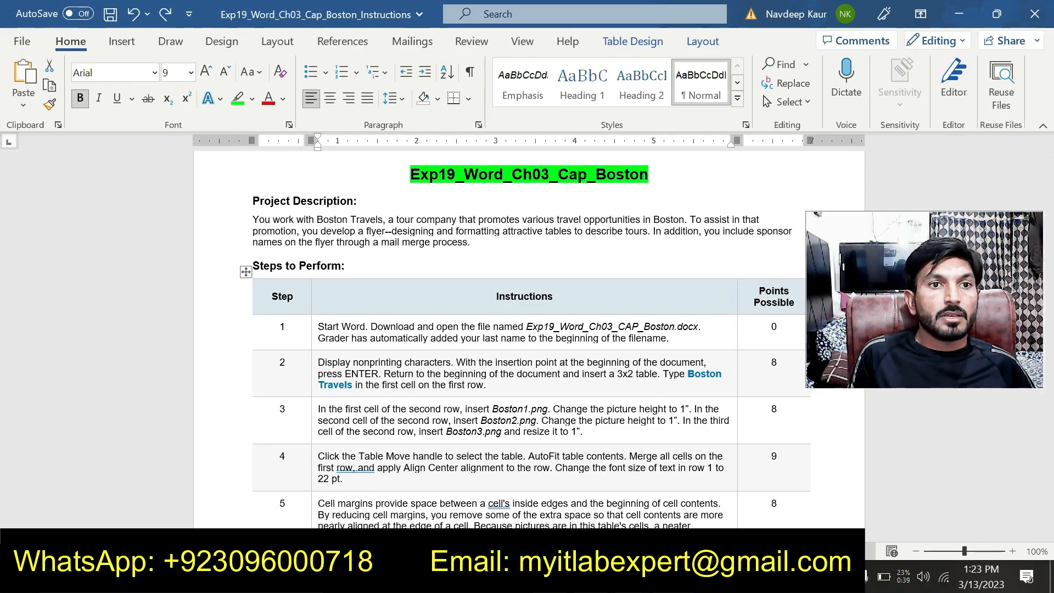
Switch to the Exp19_Word_Ch03_CAP_Boston1 document and examine the first flyer's picture table, body text and discounted tour table.
key("alt+Tab")
left_click(674, 576)
left_click(740, 516)
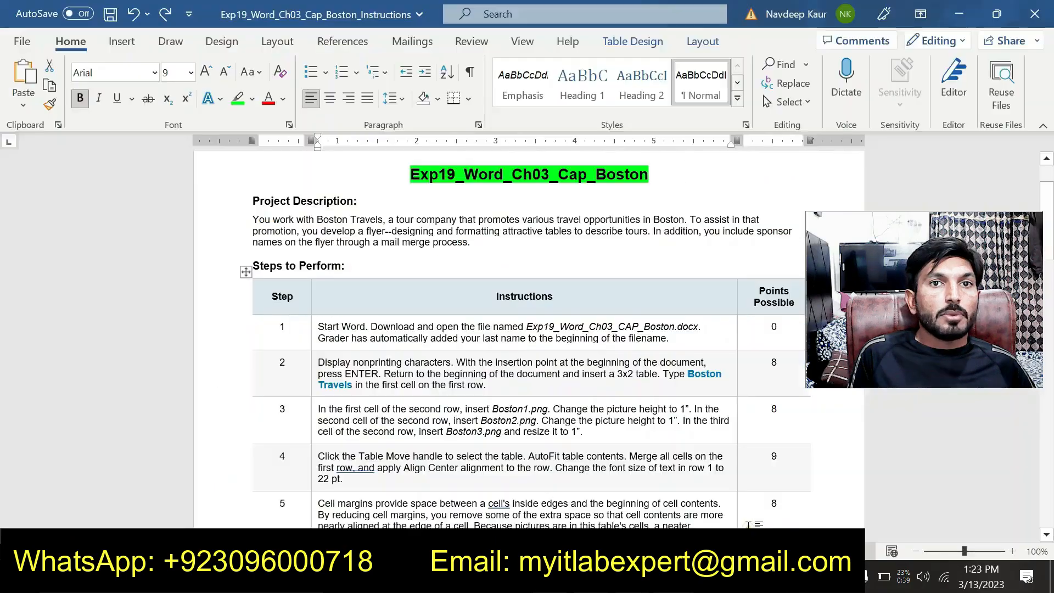
left_click(674, 576)
left_click(807, 505)
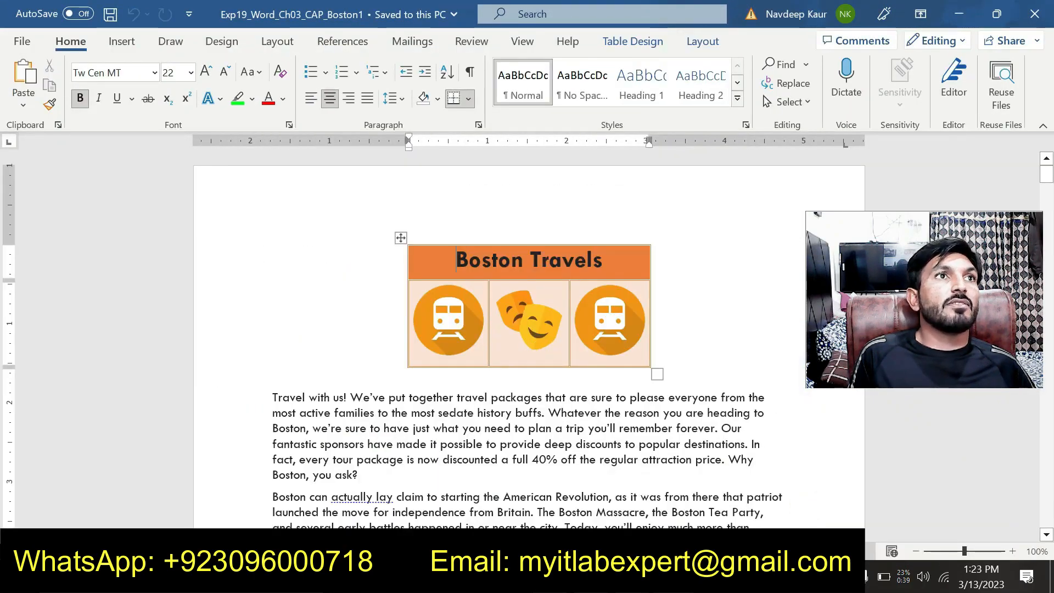
scroll(527, 340, "down", 10)
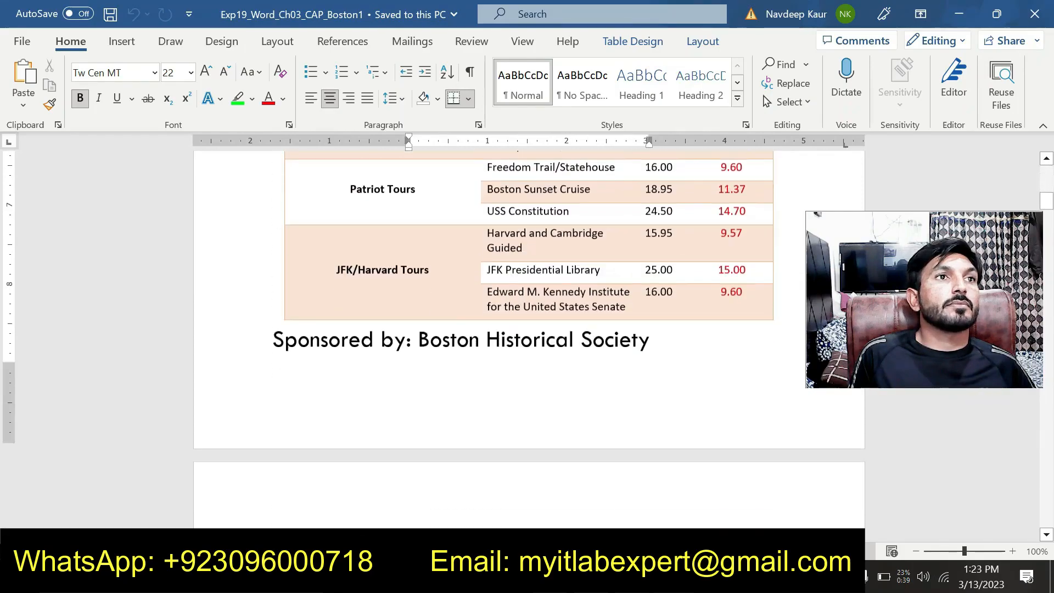
scroll(527, 340, "up", 3)
scroll(527, 340, "up", 4)
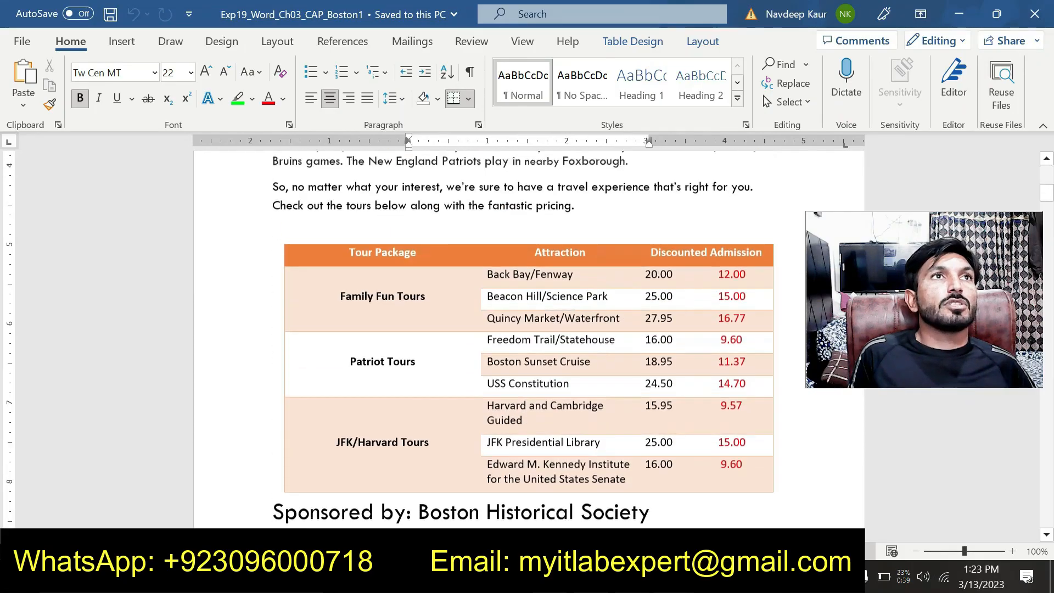
scroll(527, 341, "up", 9)
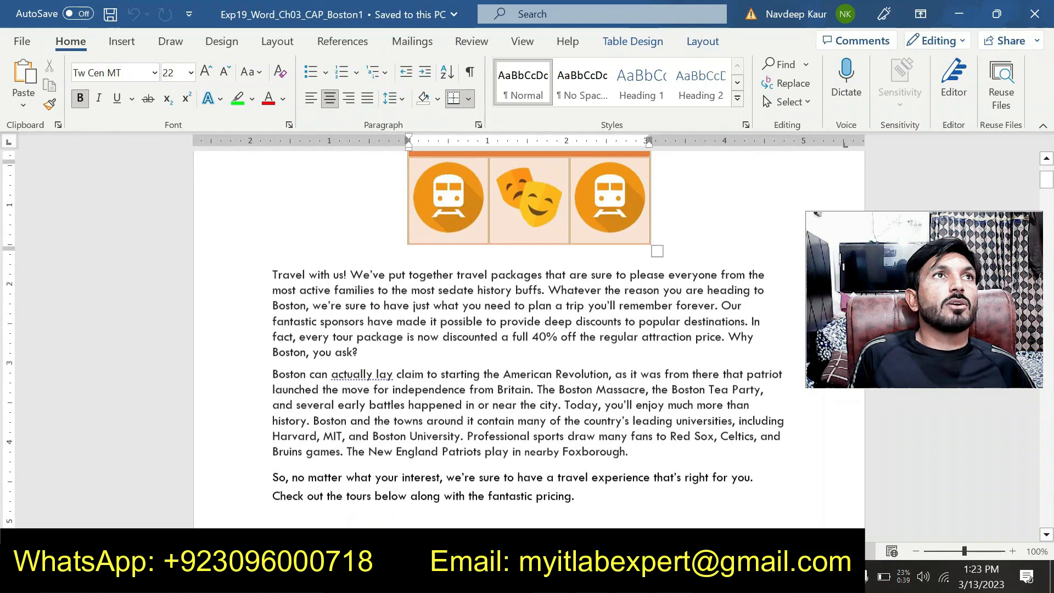
scroll(526, 340, "up", 1)
scroll(526, 341, "down", 11)
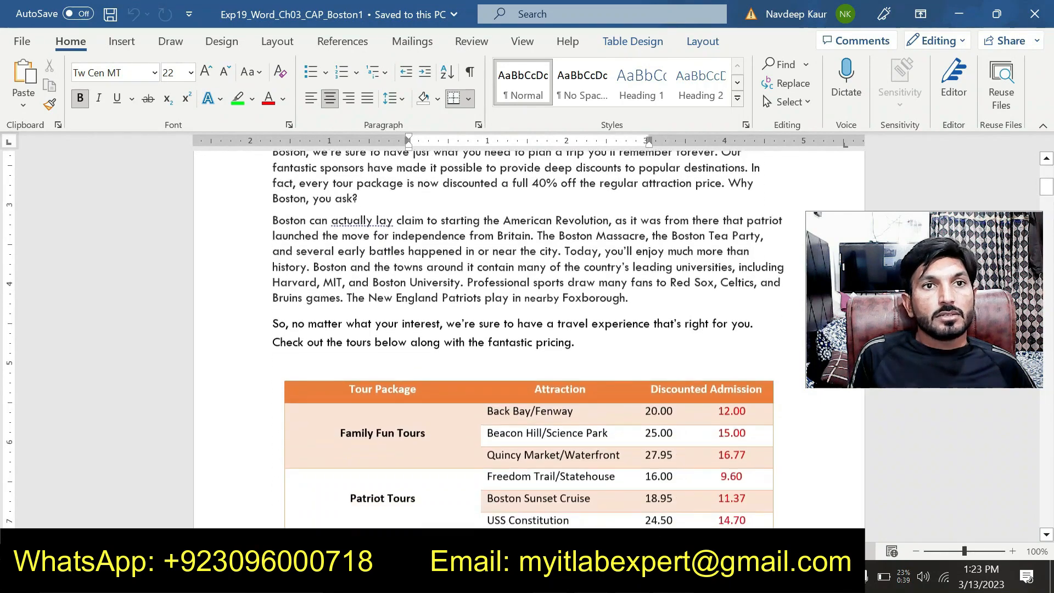
scroll(527, 340, "down", 14)
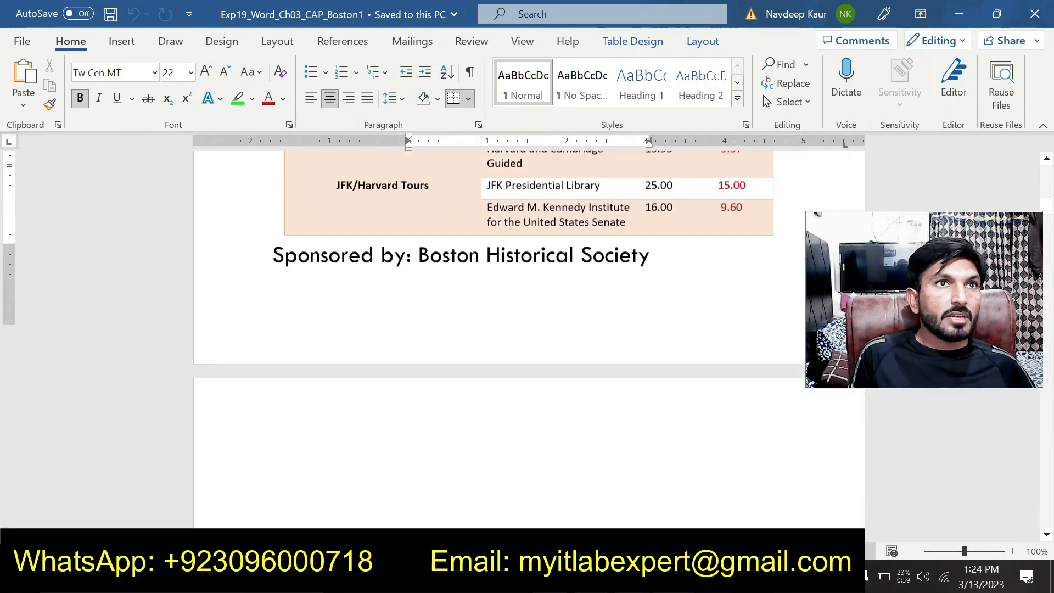
Check the tables and page layout of the remaining merged flyers through to the end of the document.
scroll(552, 383, "down", 20)
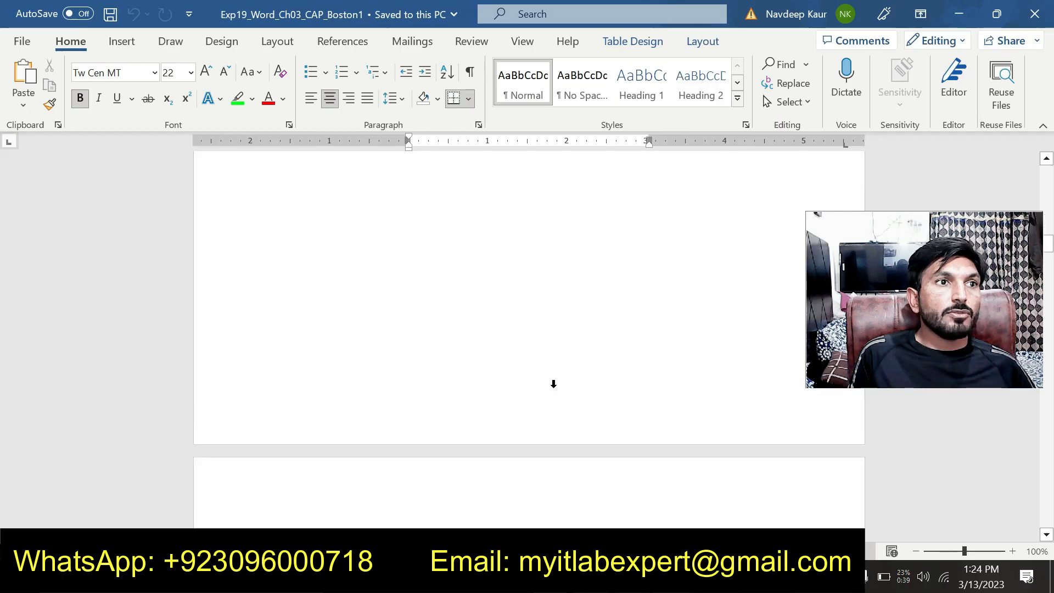
scroll(527, 340, "down", 5)
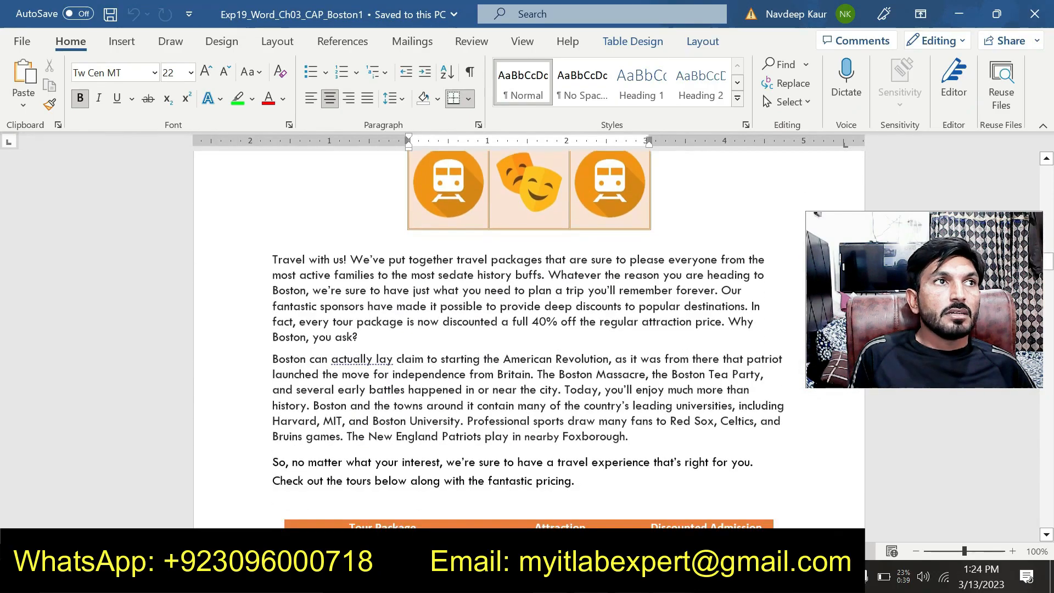
scroll(554, 399, "down", 4)
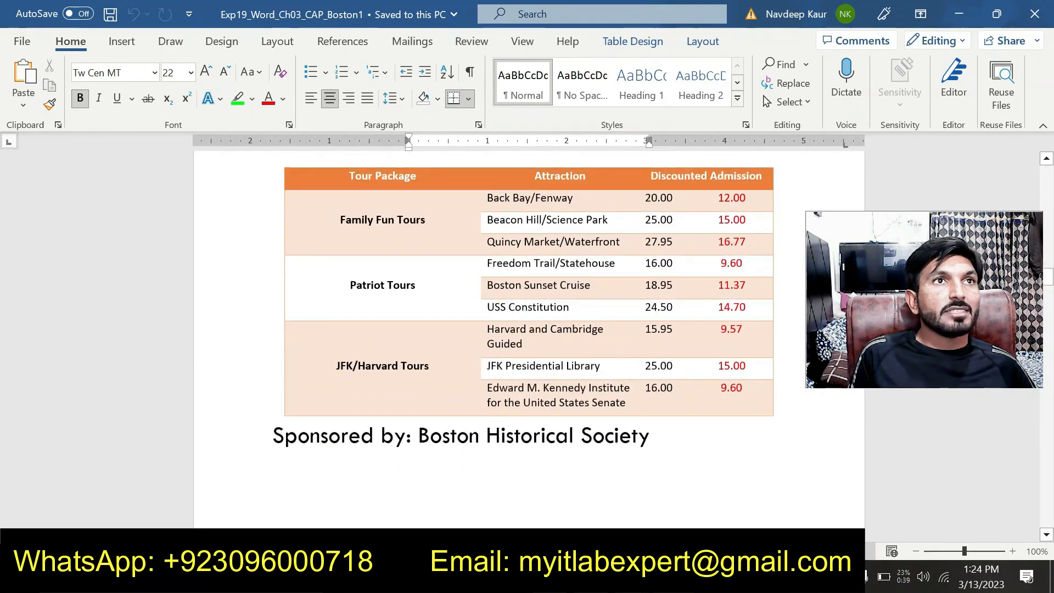
scroll(554, 399, "down", 10)
scroll(554, 399, "down", 20)
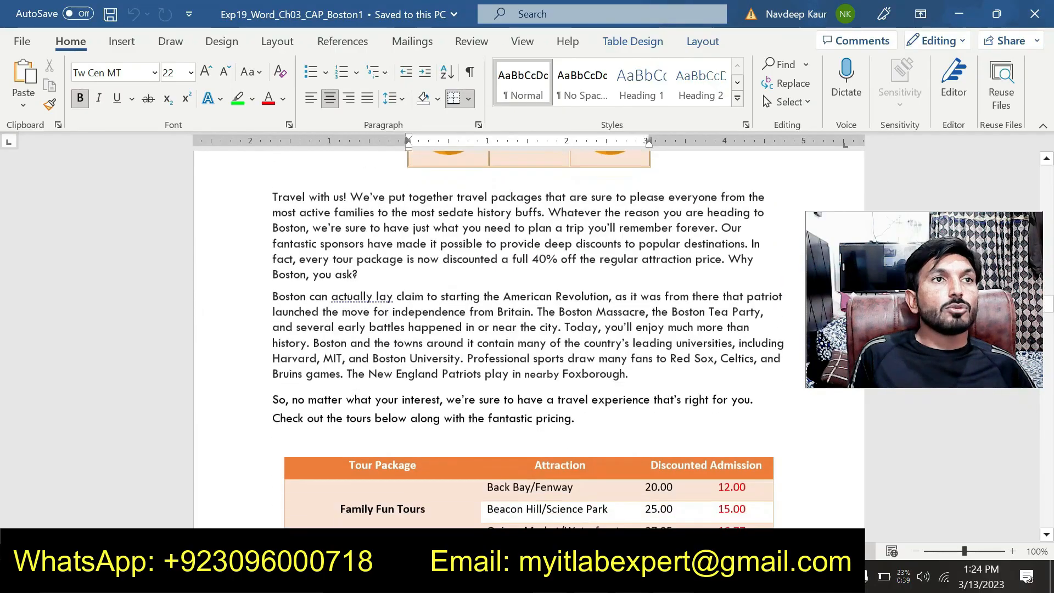
scroll(554, 400, "down", 20)
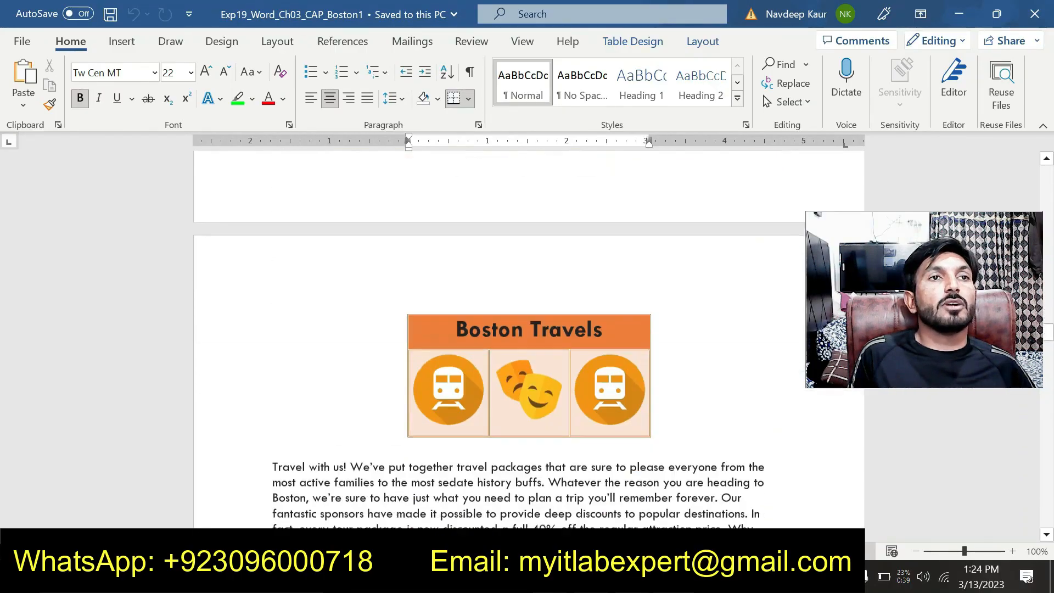
scroll(550, 391, "down", 20)
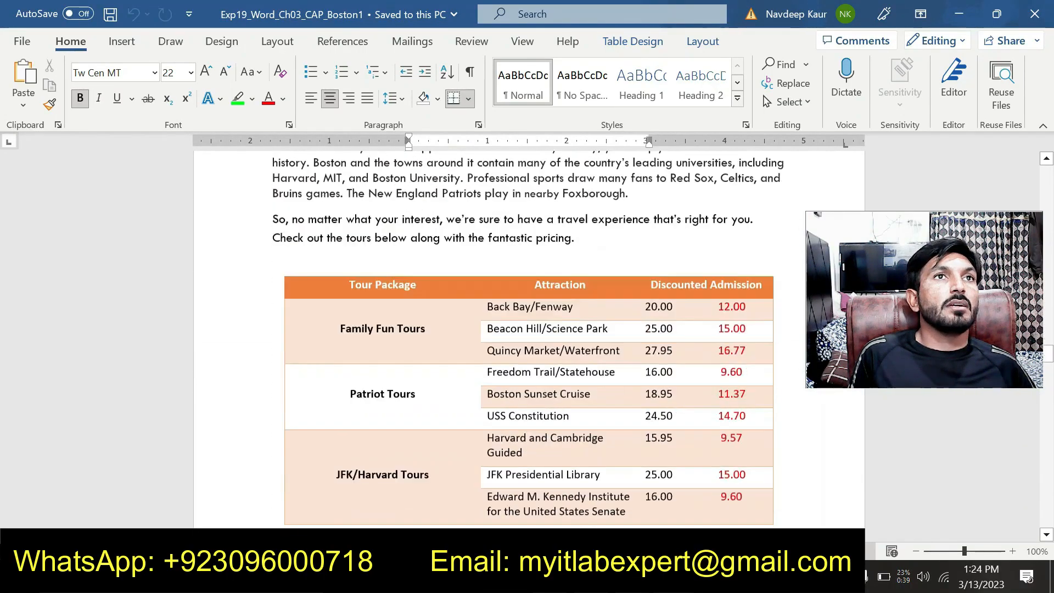
scroll(550, 391, "down", 15)
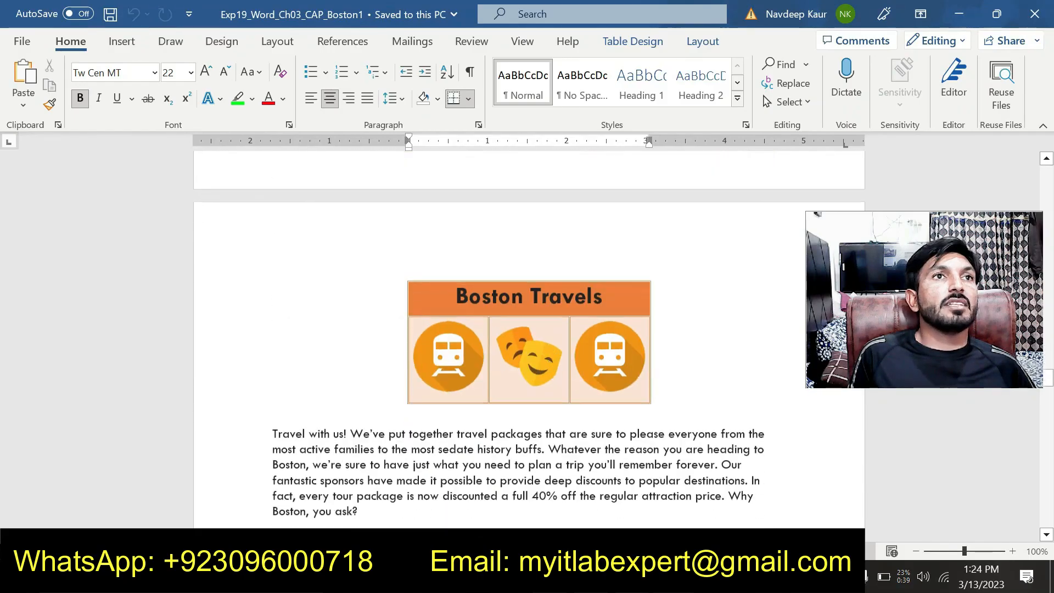
scroll(549, 390, "down", 15)
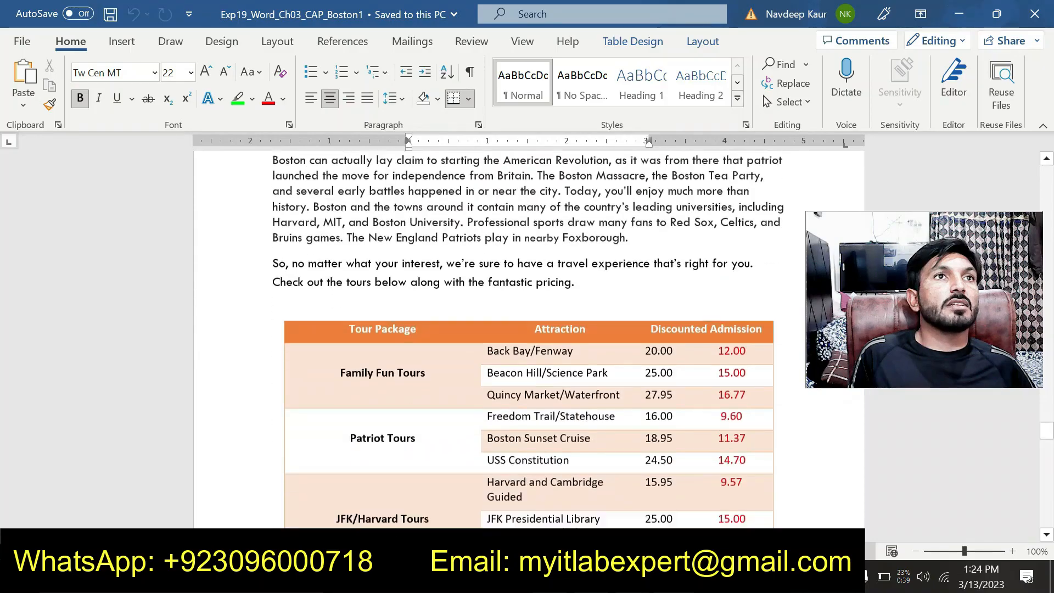
scroll(528, 340, "down", 18)
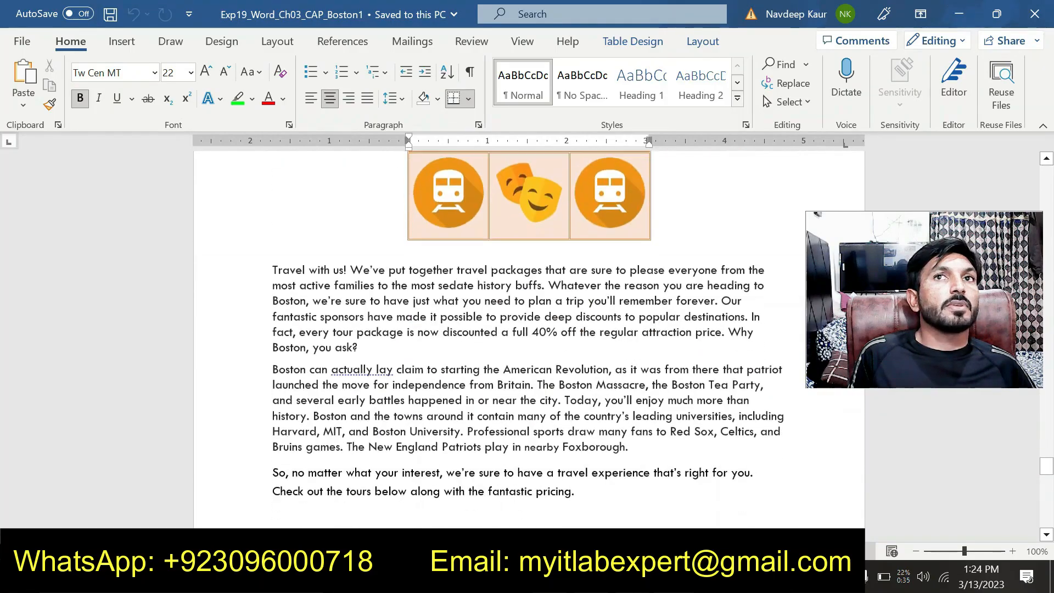
scroll(529, 340, "down", 5)
scroll(528, 329, "down", 5)
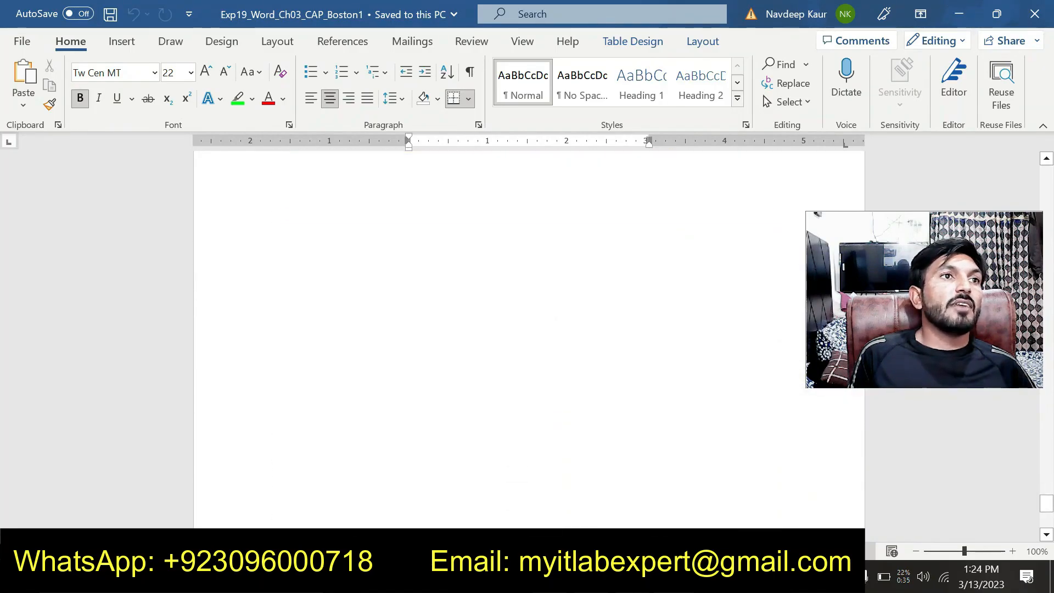
scroll(528, 329, "down", 4)
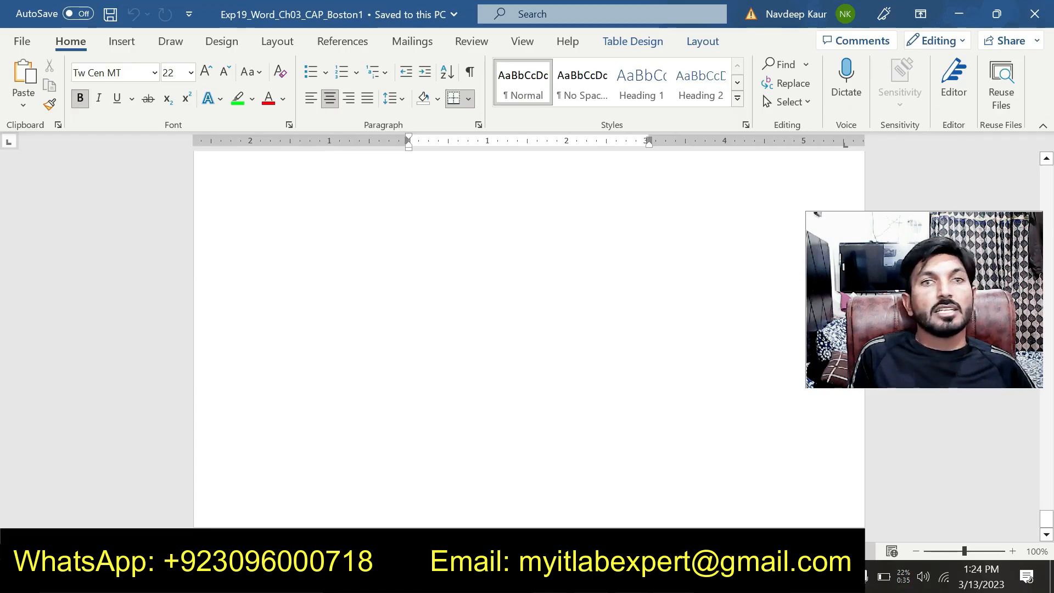
Go back through the merged flyers to the first page, checking the tour table and sponsor line of each copy.
scroll(528, 330, "up", 10)
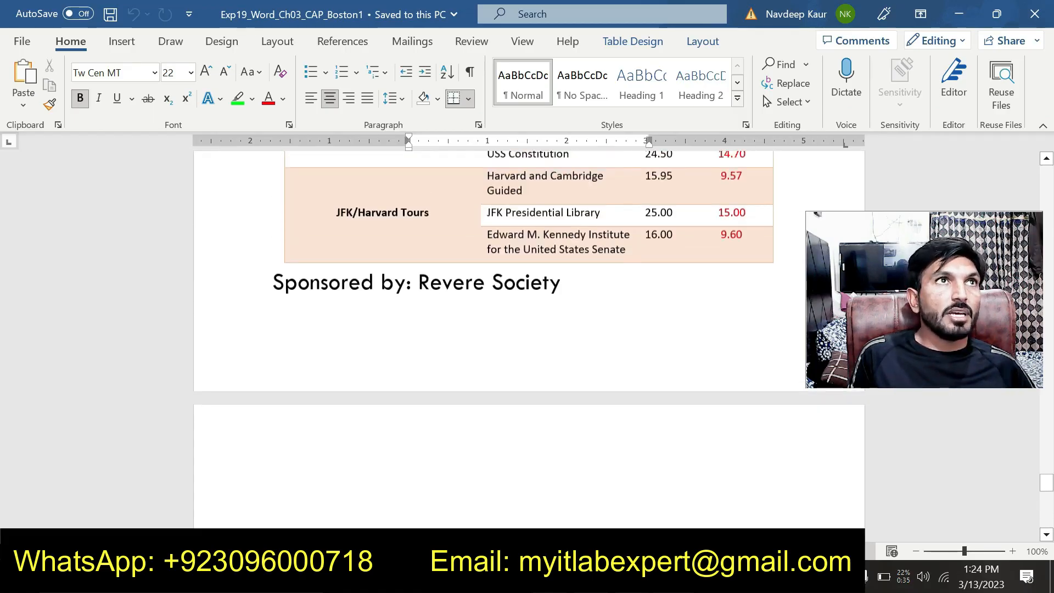
scroll(529, 329, "up", 15)
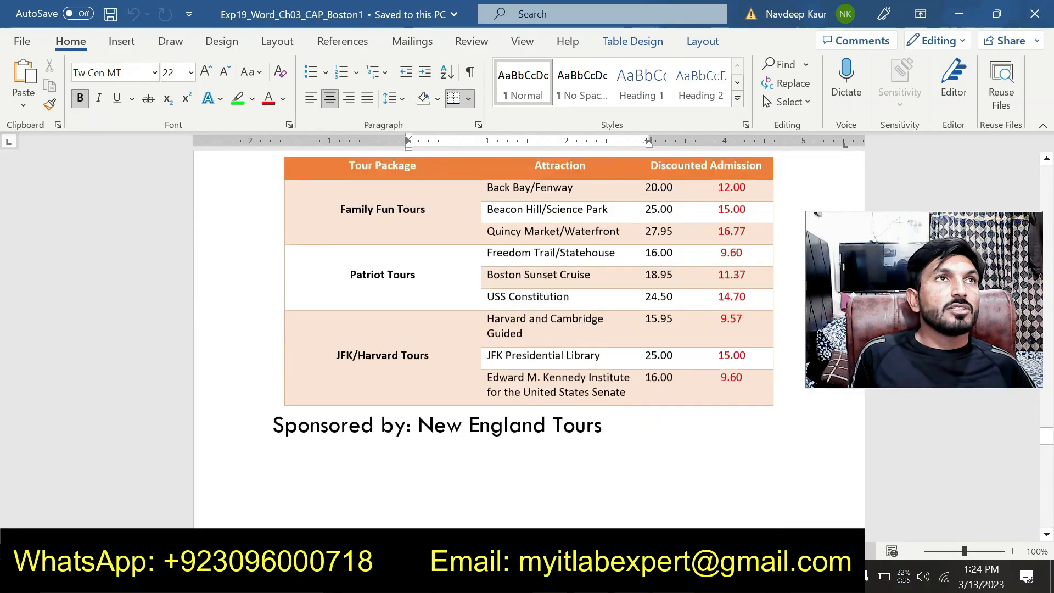
scroll(528, 329, "up", 4)
scroll(529, 329, "down", 10)
scroll(528, 329, "up", 4)
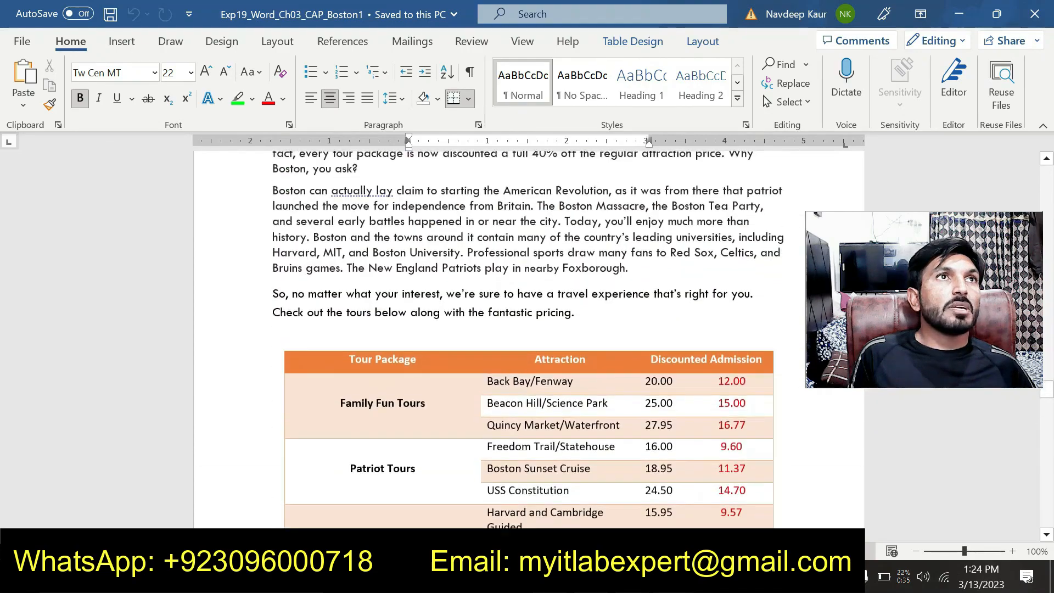
scroll(602, 418, "up", 5)
scroll(602, 419, "down", 10)
scroll(604, 427, "up", 5)
scroll(604, 427, "down", 9)
scroll(604, 427, "up", 5)
scroll(603, 427, "down", 10)
scroll(607, 422, "up", 10)
scroll(607, 419, "up", 5)
scroll(607, 419, "down", 15)
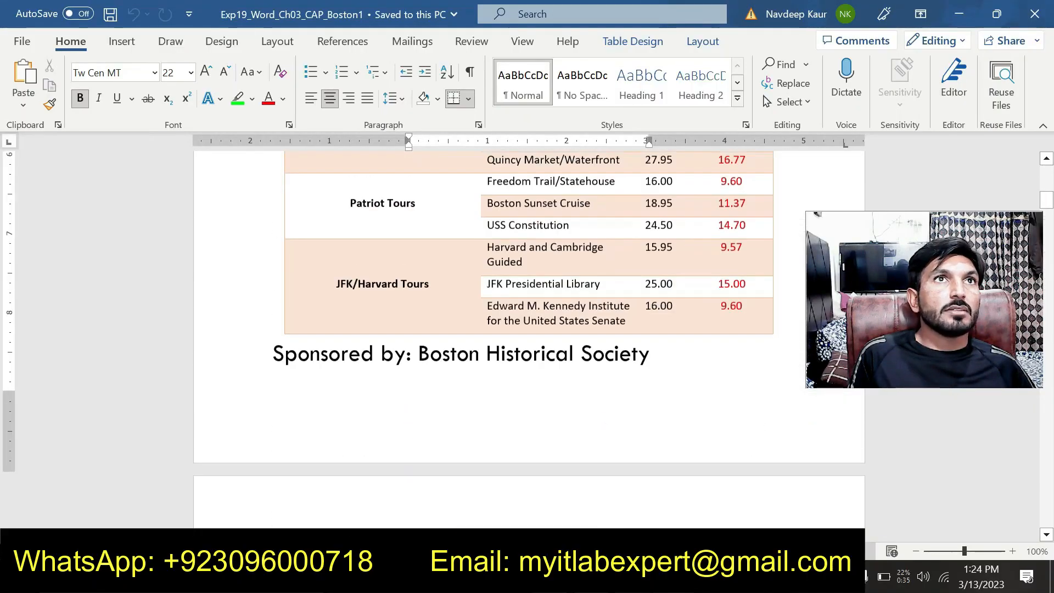
scroll(607, 419, "up", 10)
scroll(607, 419, "up", 2)
scroll(607, 419, "down", 3)
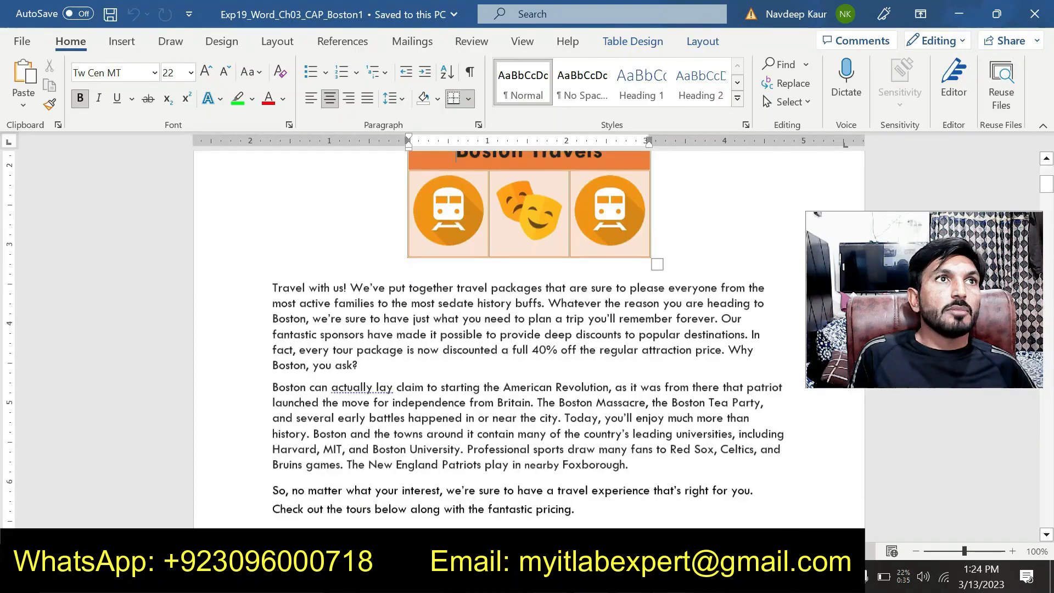
Look through the successive merged flyers once more, comparing the sponsor named below each tour table.
scroll(607, 418, "down", 10)
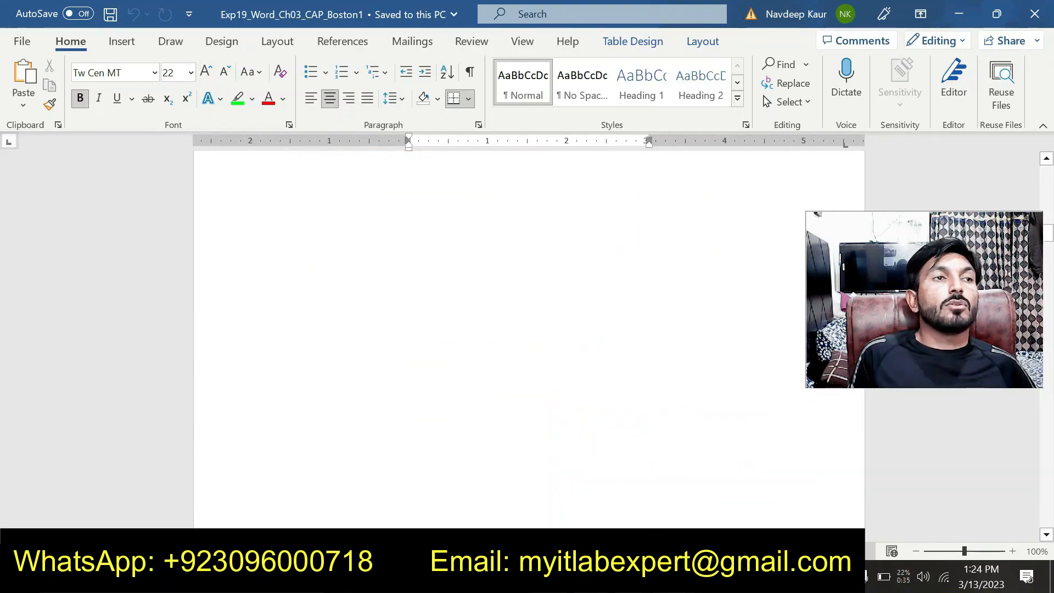
scroll(607, 419, "up", 10)
scroll(607, 419, "down", 3)
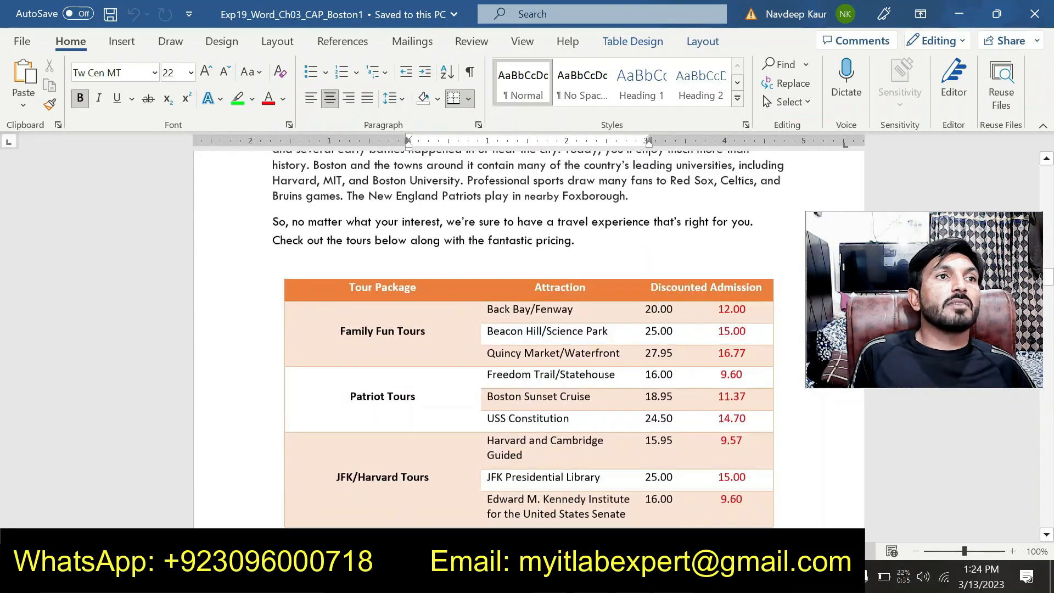
scroll(607, 418, "down", 3)
scroll(607, 419, "up", 9)
scroll(607, 418, "down", 3)
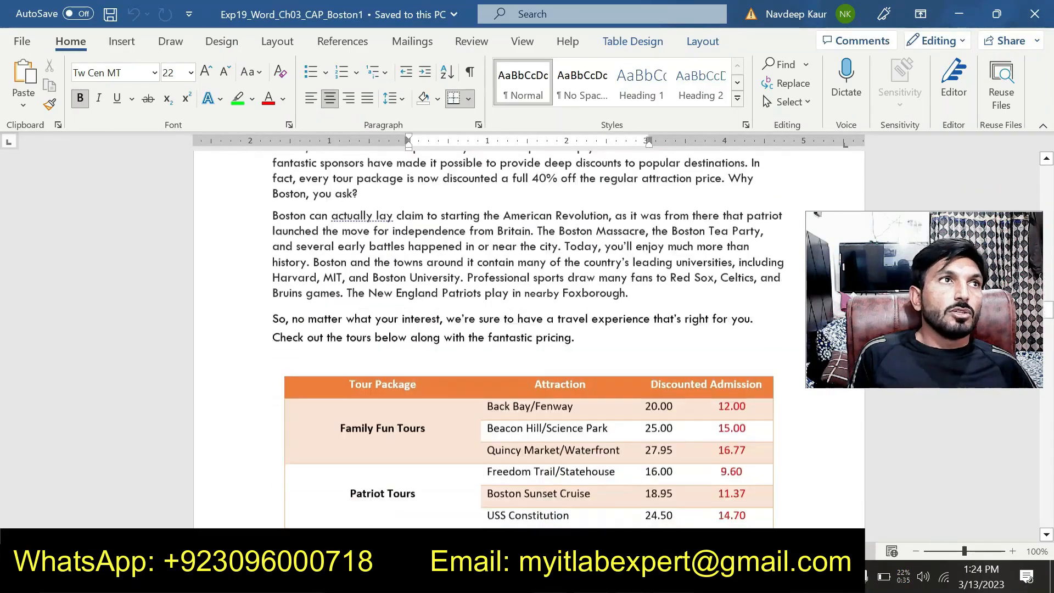
scroll(607, 418, "down", 10)
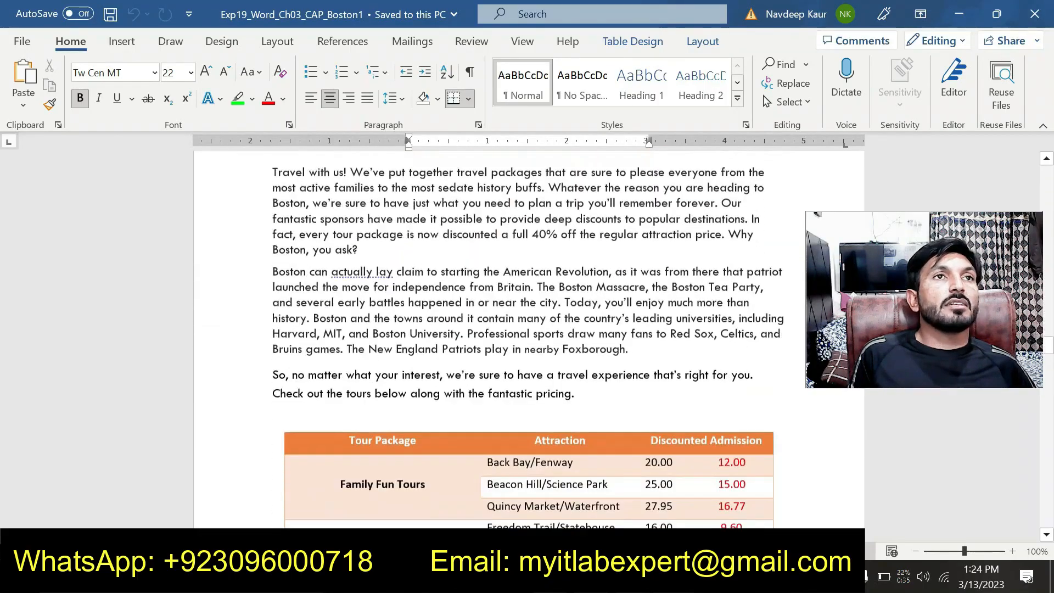
scroll(529, 340, "down", 15)
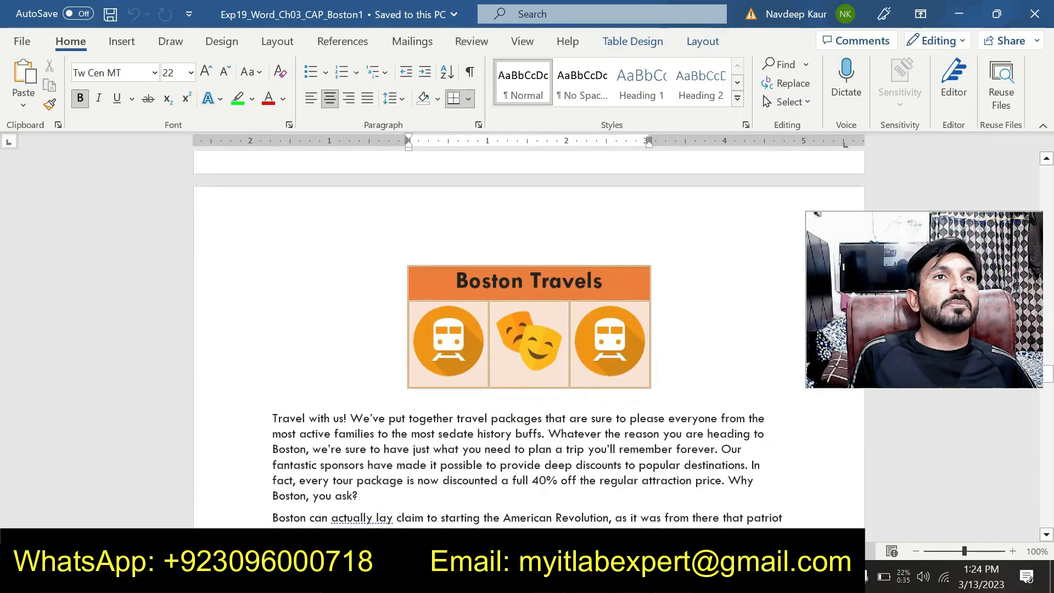
scroll(596, 412, "down", 3)
scroll(560, 393, "down", 10)
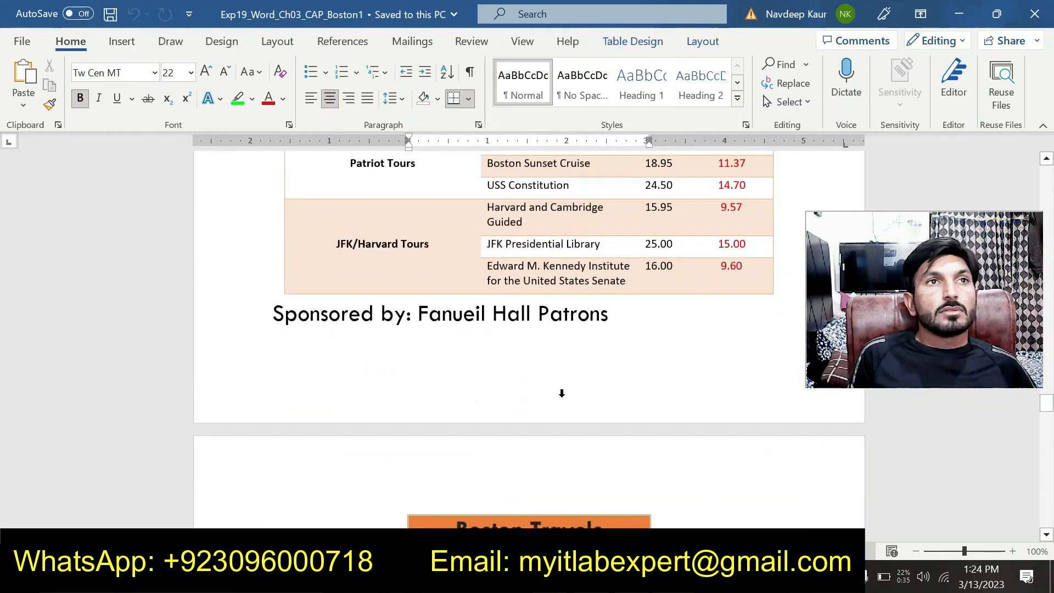
scroll(562, 399, "down", 8)
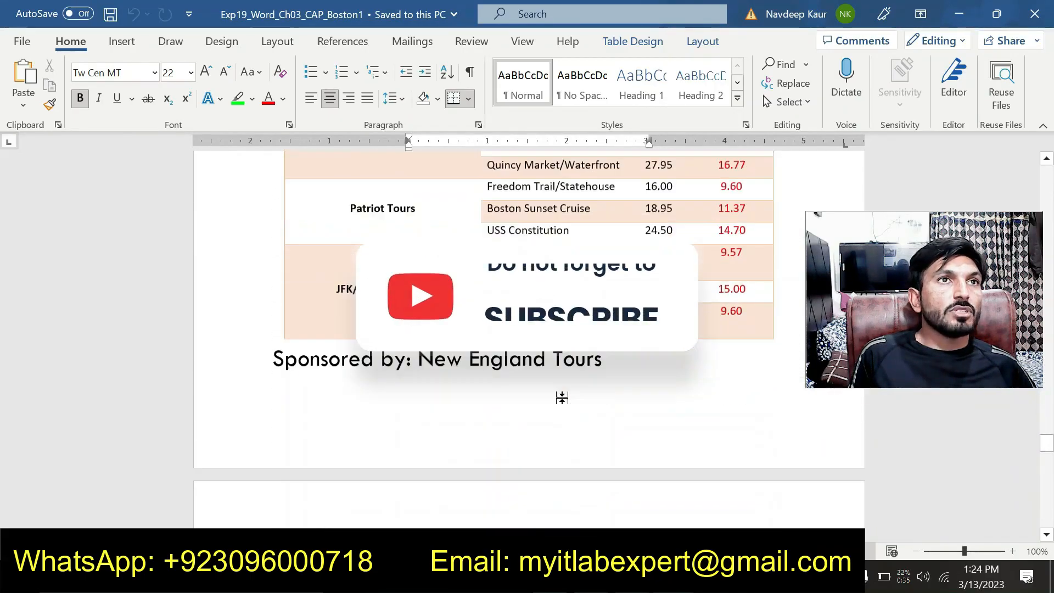
scroll(562, 399, "down", 8)
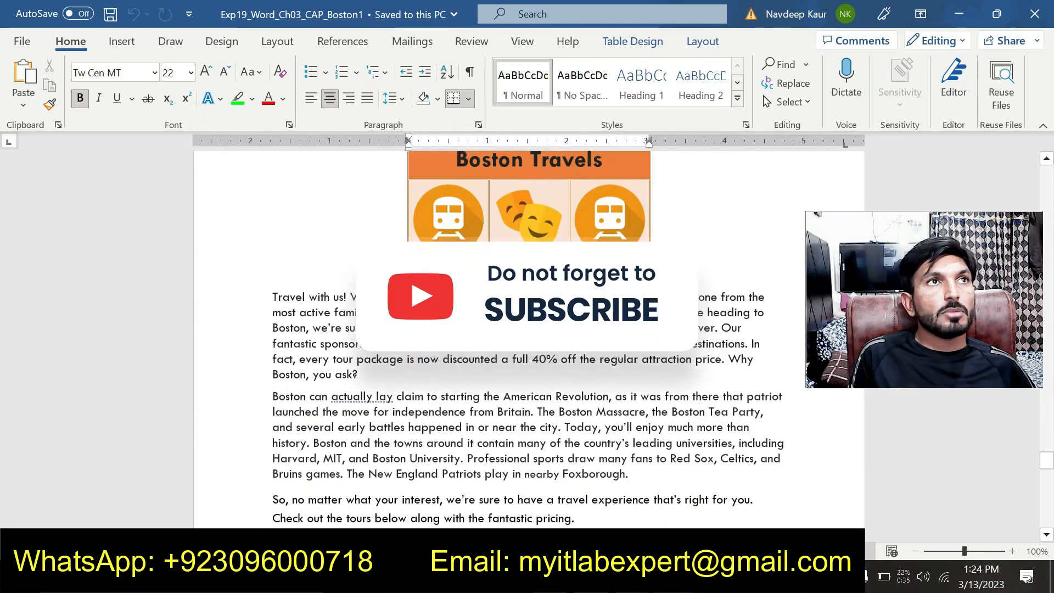
scroll(564, 401, "down", 4)
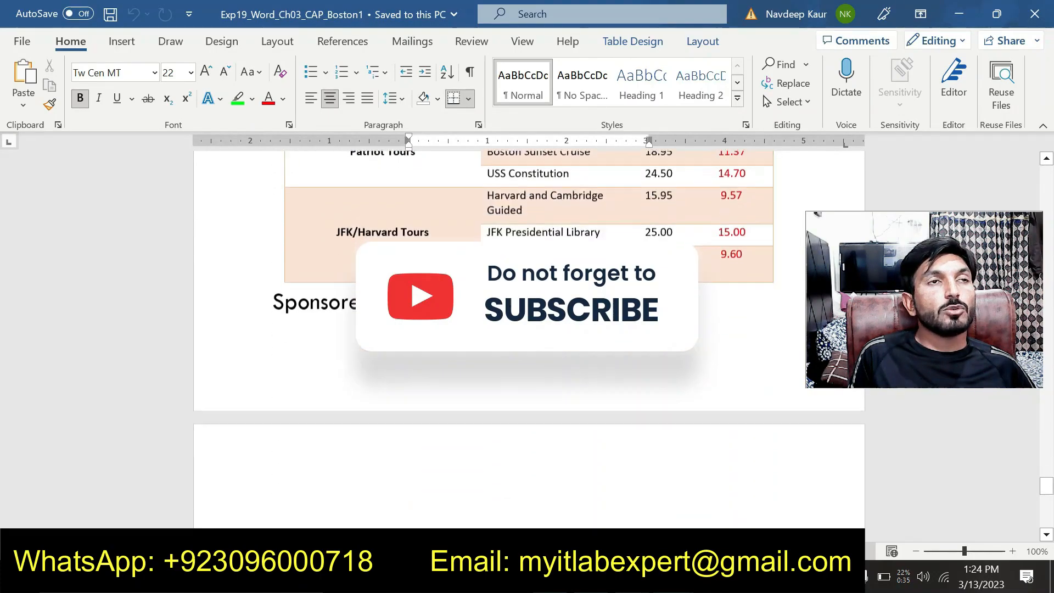